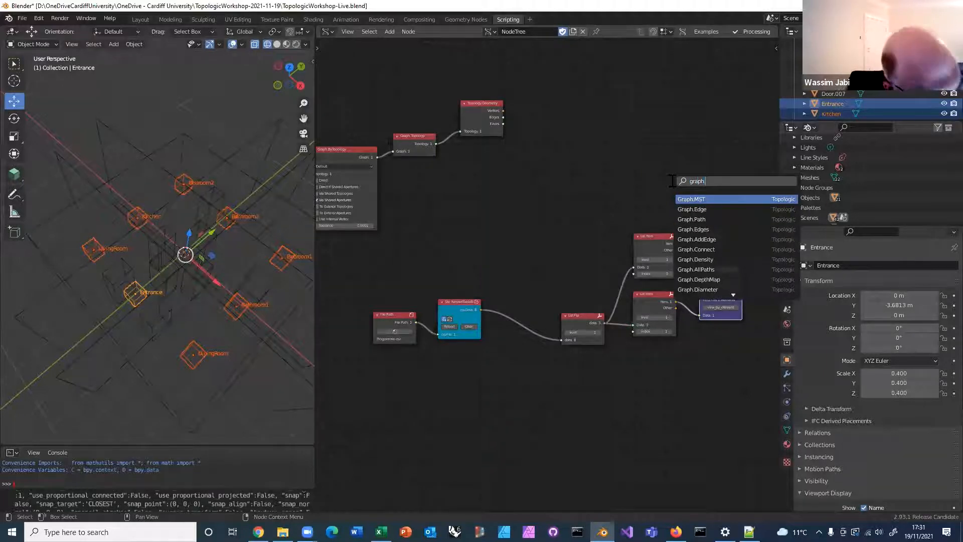
Add a Graph.VerticesAtKeyValue node above the List Item nodes and widen it
text(.Vertice)
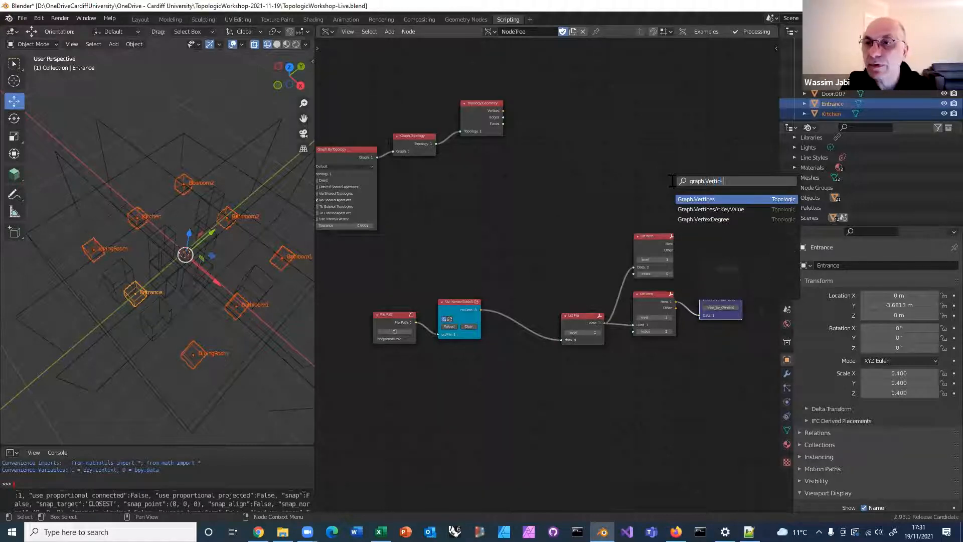
click(708, 209)
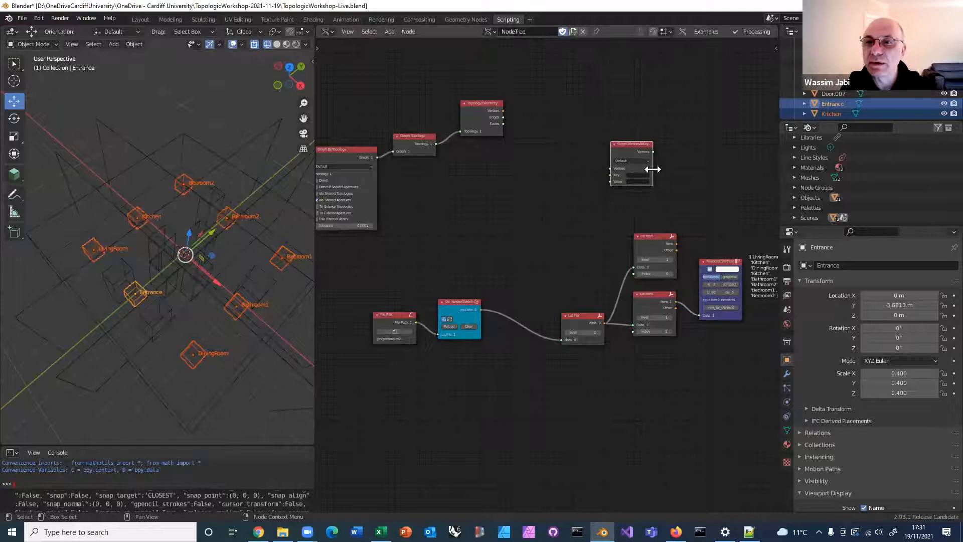
drag(652, 169, 683, 172)
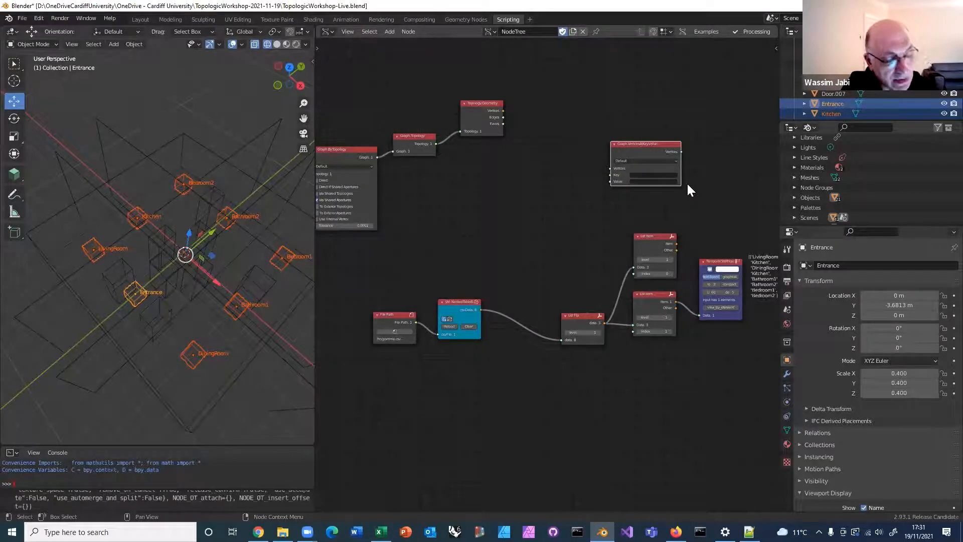
Set the Key of the Graph.VerticesAtKeyValue node to name
scroll(686, 190, up, 1)
click(659, 159)
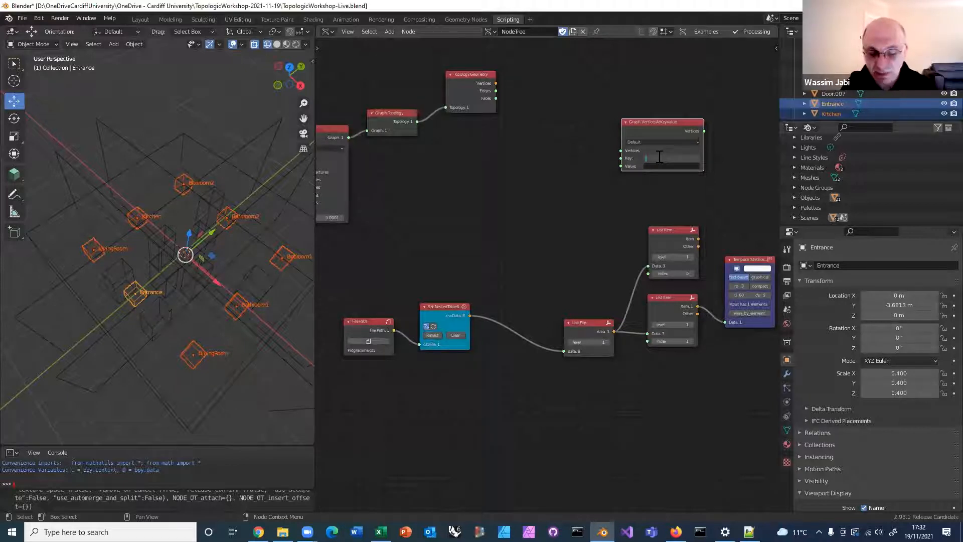
text(id)
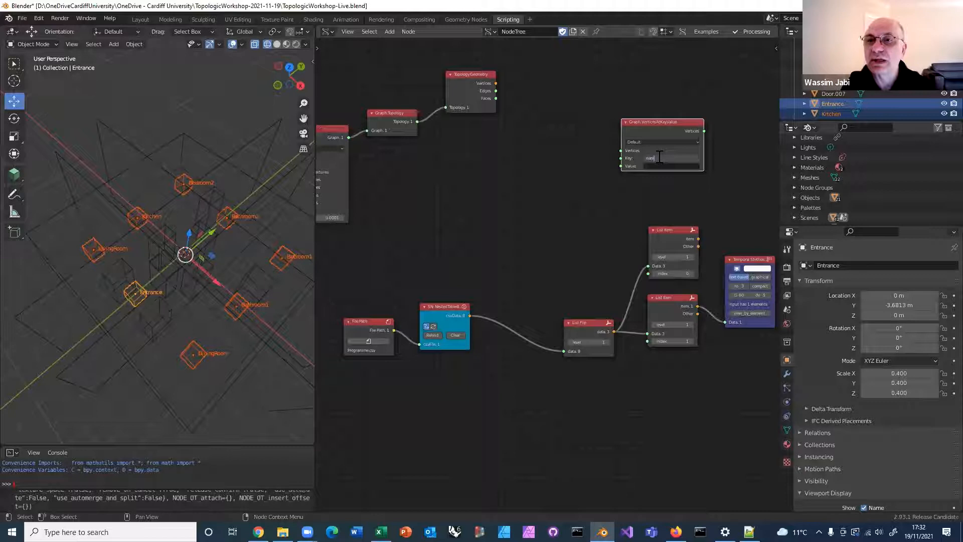
click(658, 157)
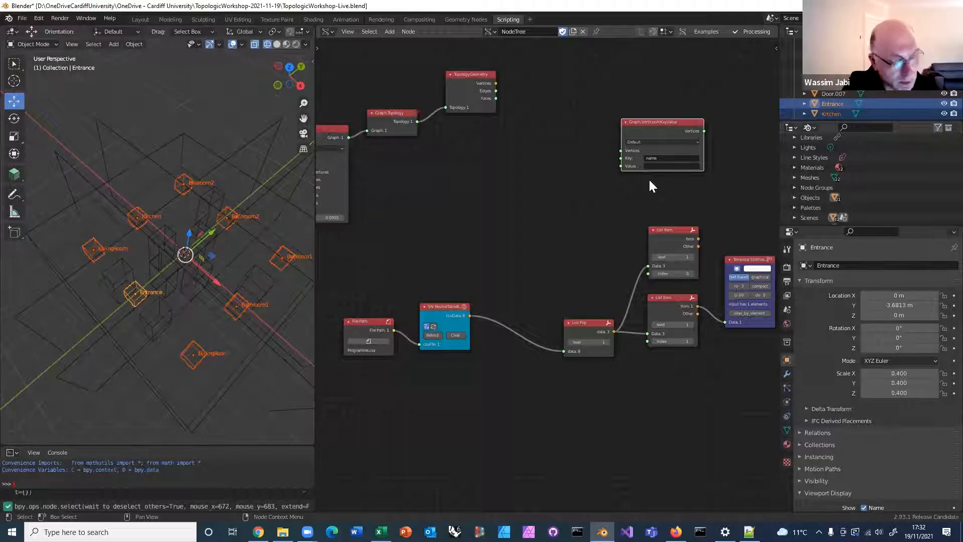
Space out the Graph.VerticesAtKeyValue node and the upper List Item node to free room in the node tree
middle_drag(613, 198, 584, 203)
drag(636, 236, 631, 217)
drag(641, 128, 684, 130)
middle_drag(459, 154, 526, 146)
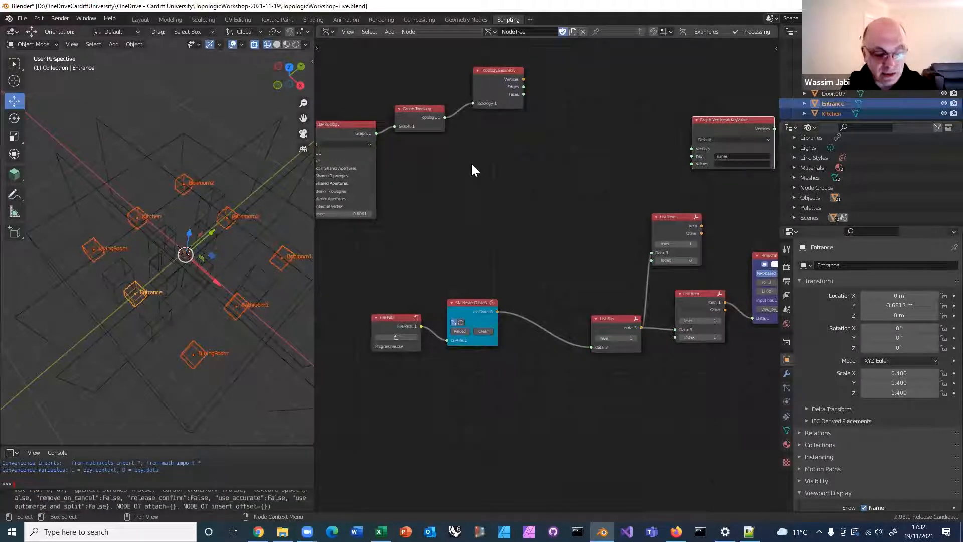
Add a Graph.Vertices node and link the Graph output of Graph.ByTopology to its Graph input
key(alt+space)
text(graph.ve)
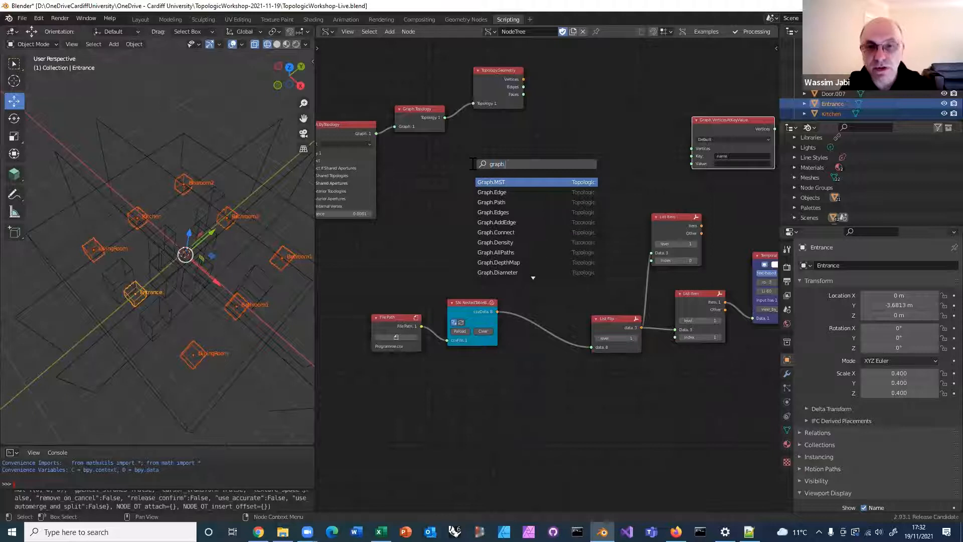
click(495, 182)
click(533, 174)
drag(375, 134, 512, 175)
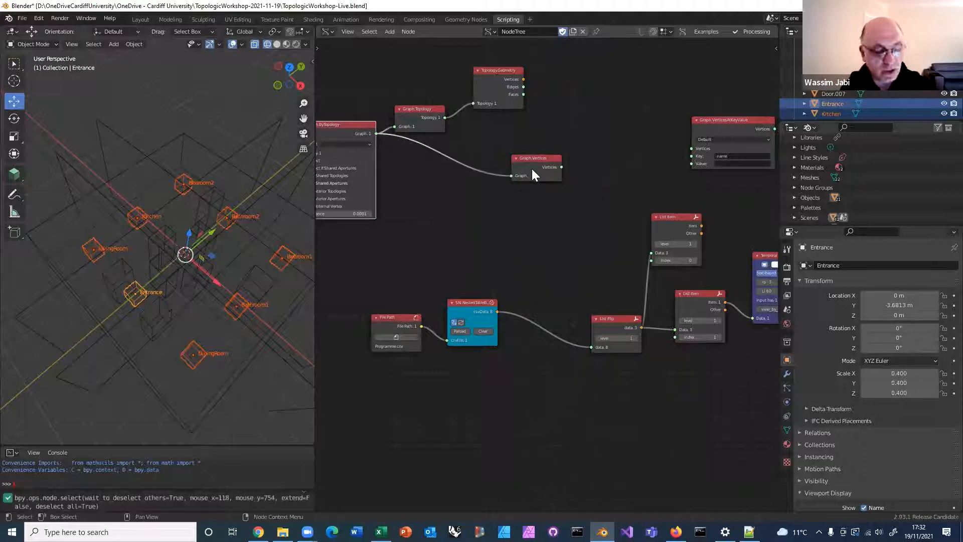
Check the Graph.Vertices output with the Temporal Stethoscope, and delete that viewer node
ctrl+right_click(531, 169)
drag(606, 229, 603, 198)
key(Delete)
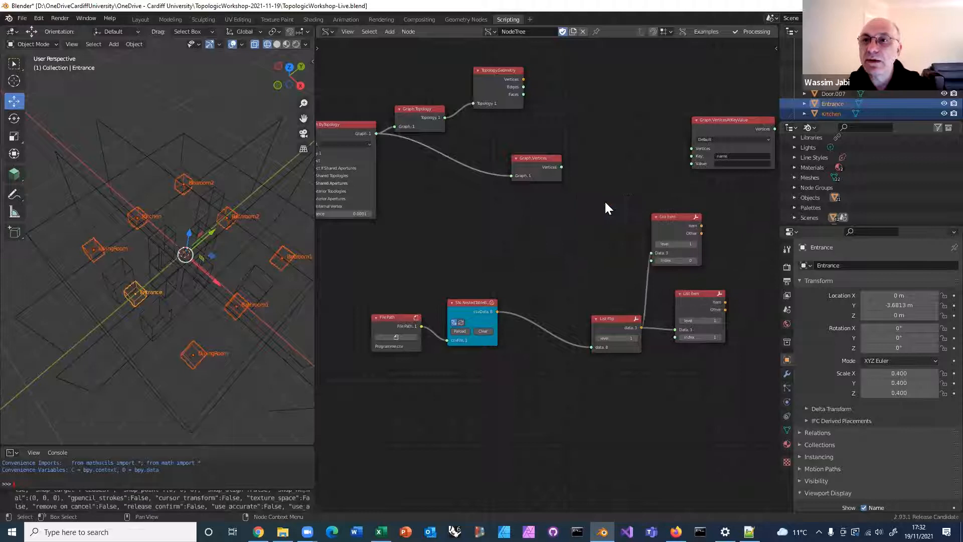
Link Graph.Vertices to the Vertices input and the upper List Item's Item output to the Value input of Graph.VerticesAtKeyValue, and reposition that node
drag(561, 167, 693, 149)
middle_drag(748, 226, 606, 221)
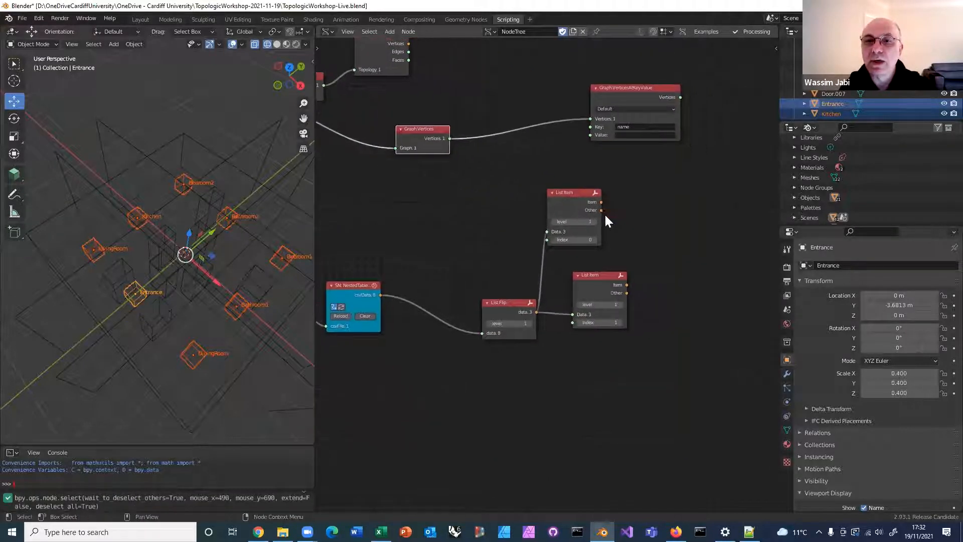
drag(600, 202, 590, 134)
drag(627, 92, 675, 111)
middle_drag(614, 266, 544, 296)
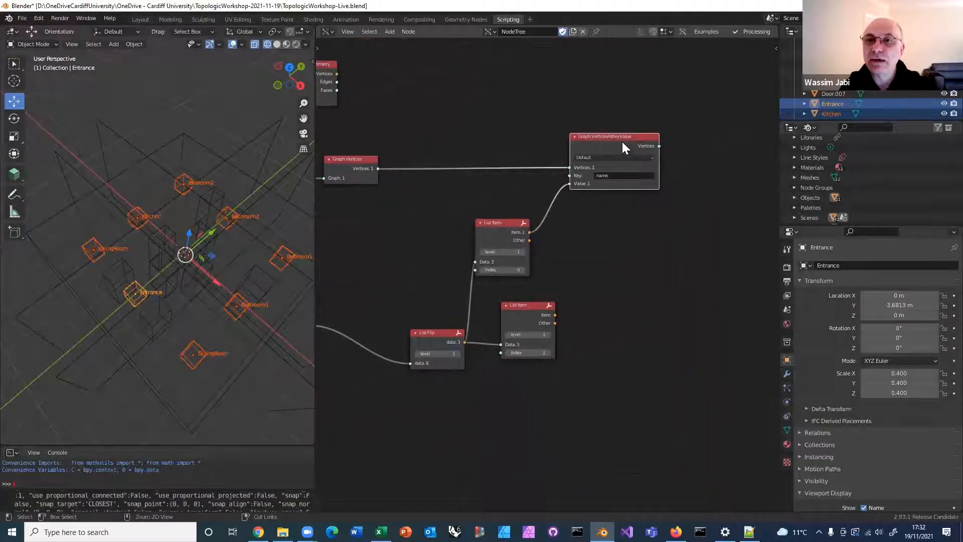
Inspect the Vertices output of Graph.VerticesAtKeyValue with a Temporal Stethoscope placed beside the node
ctrl+right_click(622, 143)
scroll(649, 222, down, 3)
scroll(648, 221, down, 1)
middle_drag(602, 173, 546, 124)
drag(600, 173, 620, 163)
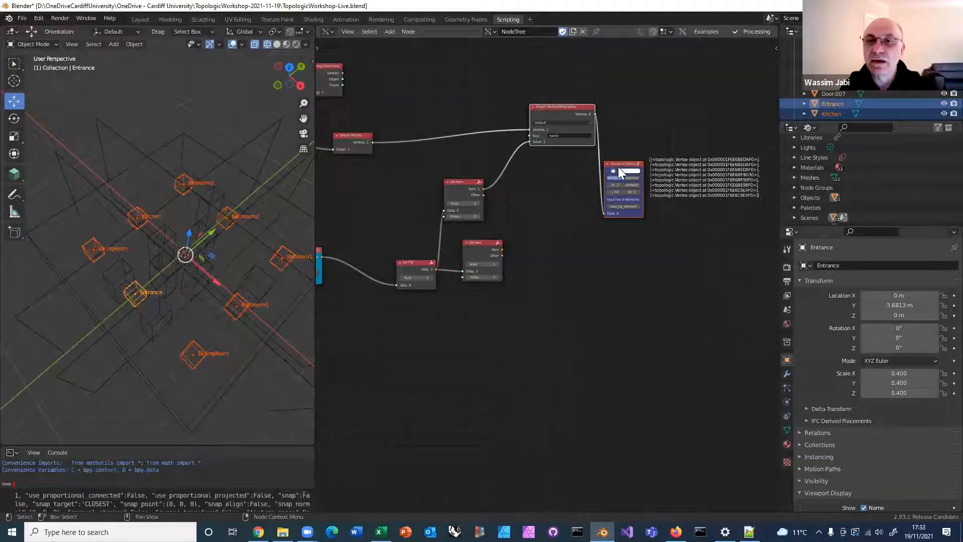
drag(621, 166, 649, 127)
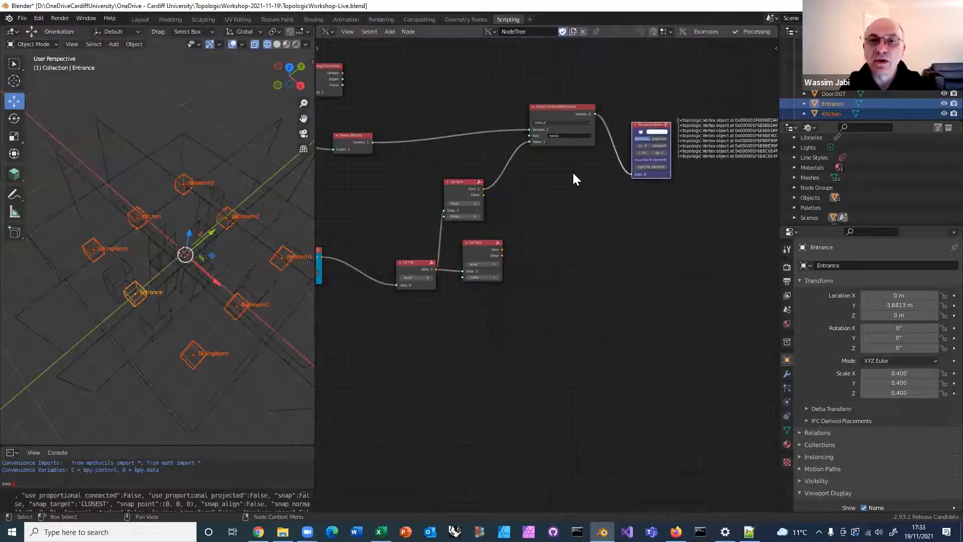
Duplicate Graph.VerticesAtKeyValue below the original, linking Graph.Vertices to its Vertices input and the lower List Item to its Value input
scroll(573, 173, up, 1)
drag(479, 239, 471, 247)
click(519, 83)
click(578, 100)
key(shift+d)
click(592, 232)
middle_drag(589, 194, 606, 187)
drag(374, 124, 556, 256)
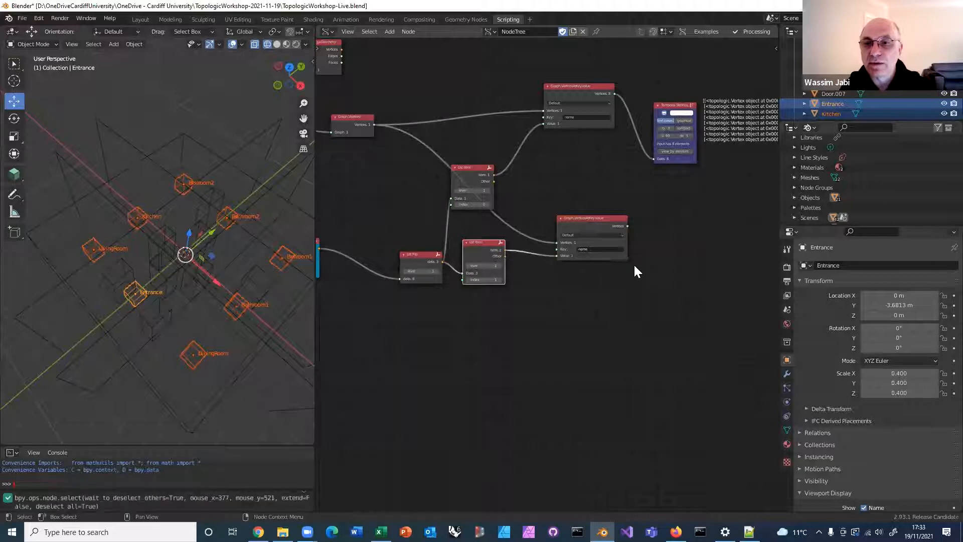
Inspect the Vertices output of the duplicated Graph.VerticesAtKeyValue node with the Temporal Stethoscope
ctrl+shift+click(601, 225)
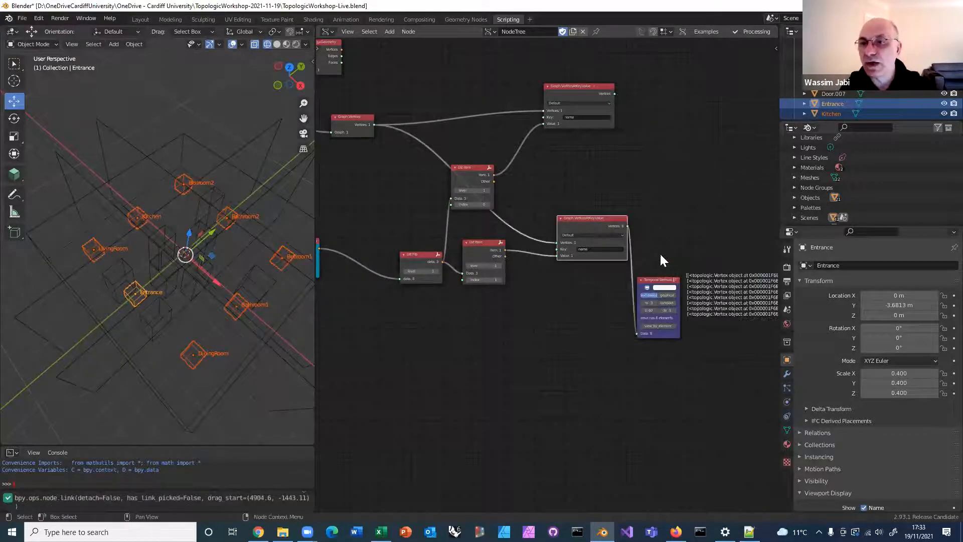
middle_drag(636, 261, 597, 258)
drag(620, 273, 646, 219)
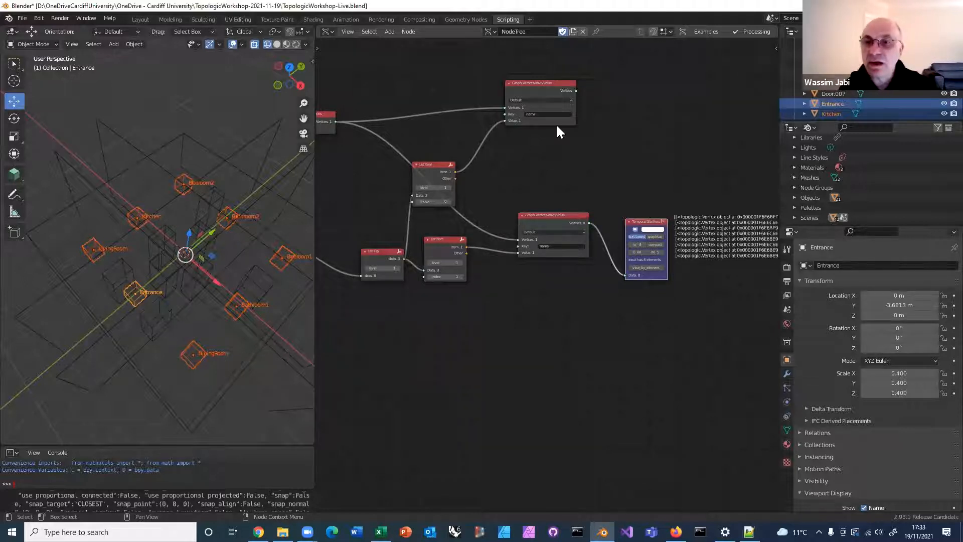
Open the node search in the empty area beyond the two Graph.VerticesAtKeyValue nodes
scroll(597, 178, down, 1)
middle_drag(595, 184, 531, 197)
scroll(541, 201, down, 1)
key(alt+space)
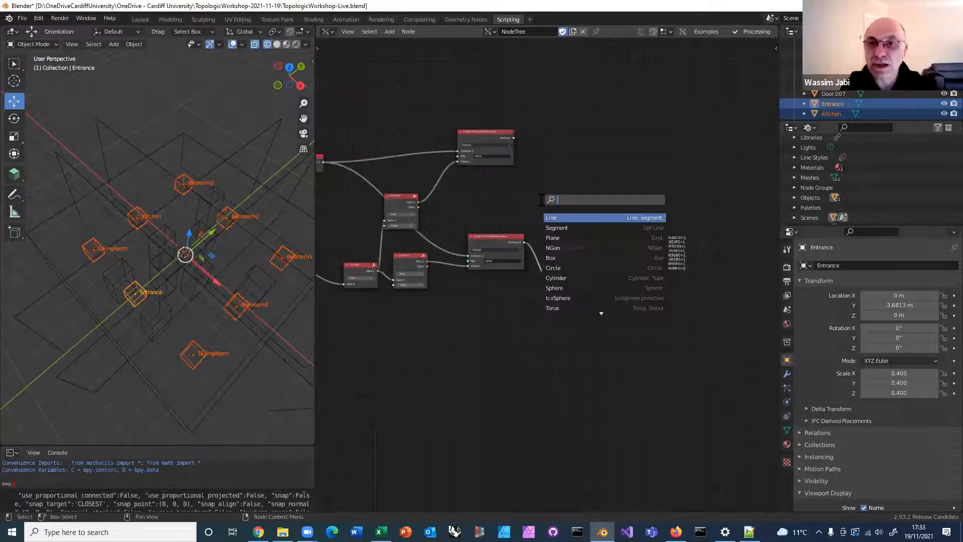
text(find sho)
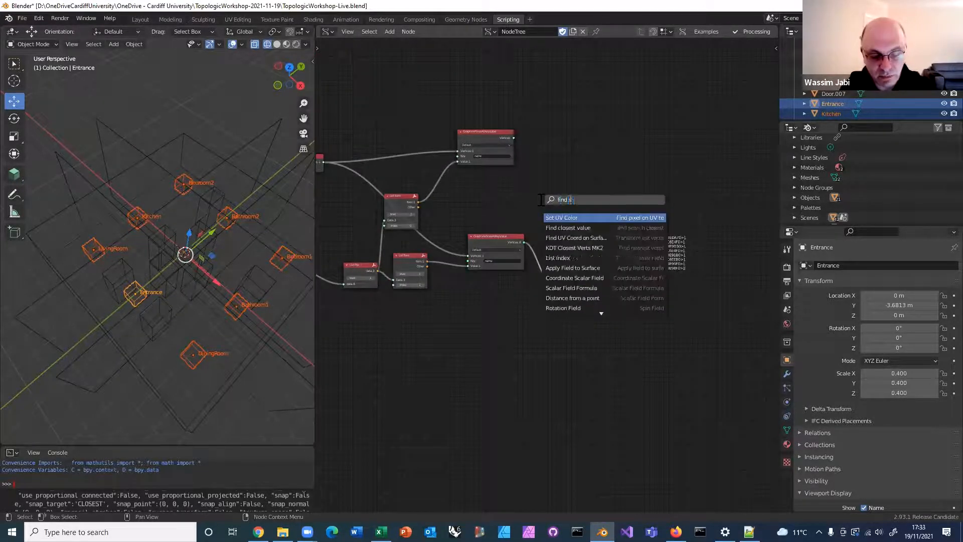
key(BackSpace)
text(ortes)
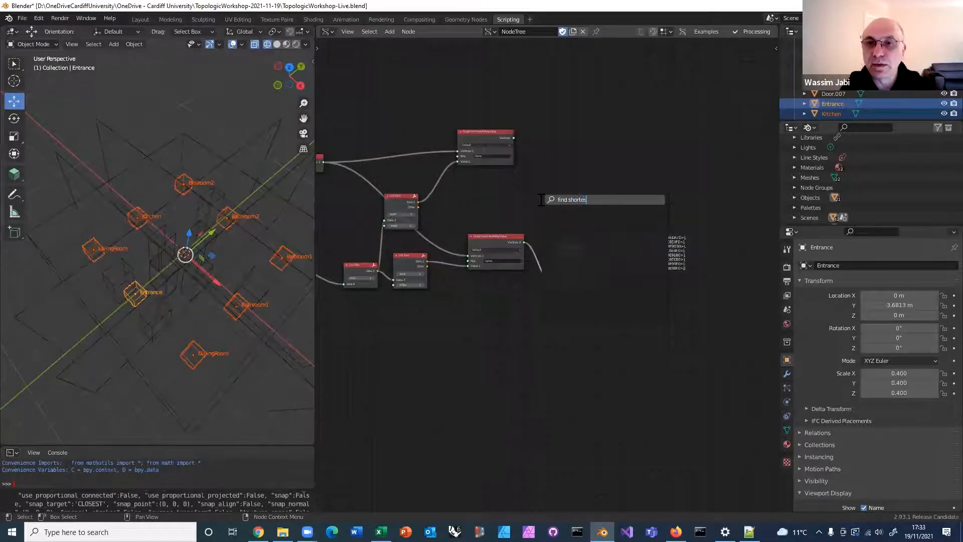
key(BackSpace)
key(BackSpace)
key(BackSpace)
key(BackSpace)
key(BackSpace)
key(BackSpace)
key(BackSpace)
key(BackSpace)
key(BackSpace)
key(BackSpace)
key(BackSpace)
key(BackSpace)
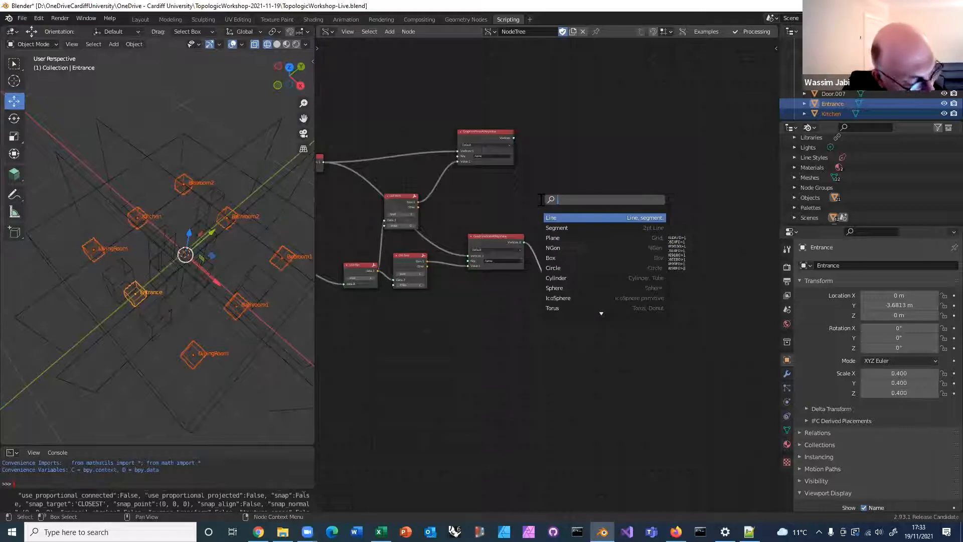
Search the nodes for shortest and place a Graph.ShortestPath node beyond the two Graph.VerticesAtKeyValue nodes
text(shortes)
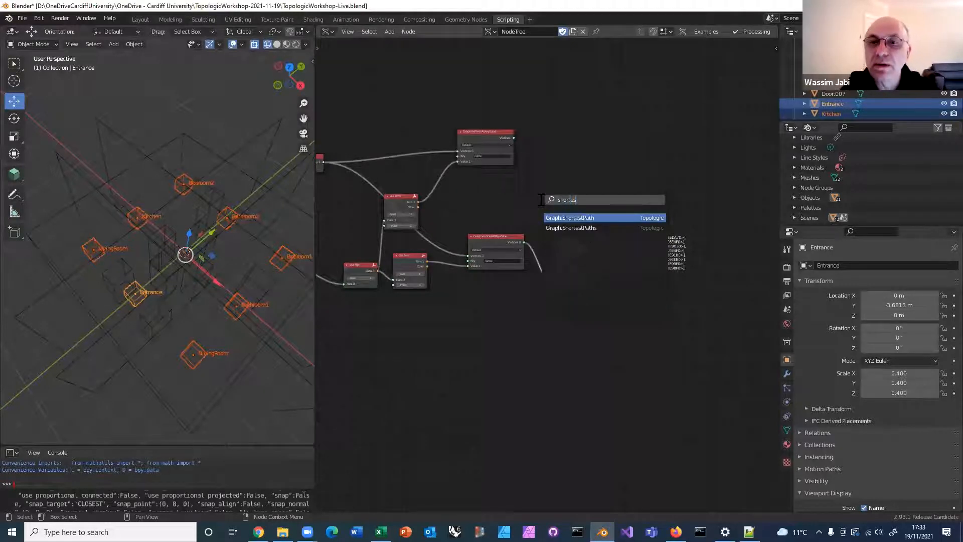
click(574, 218)
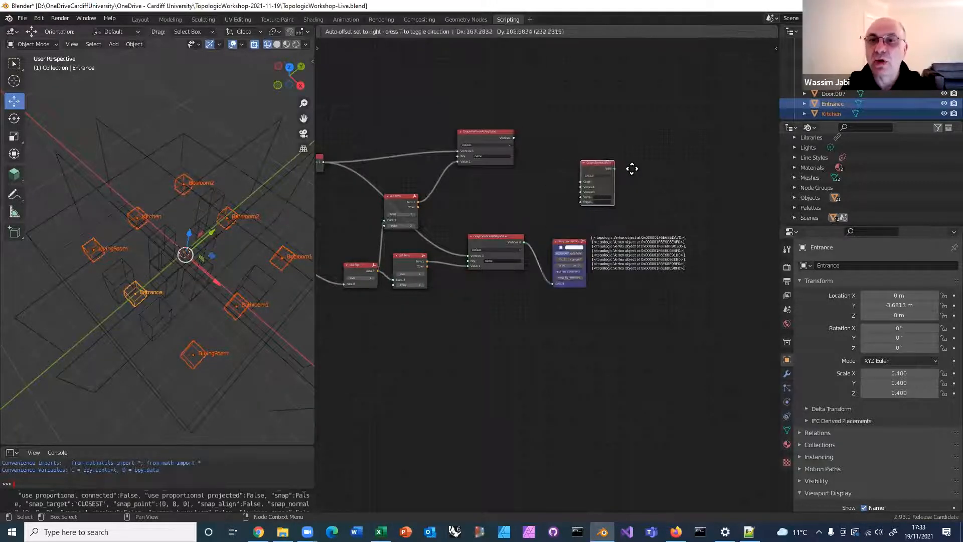
click(630, 168)
scroll(682, 172, up, 1)
middle_drag(672, 220, 663, 270)
drag(608, 180, 625, 173)
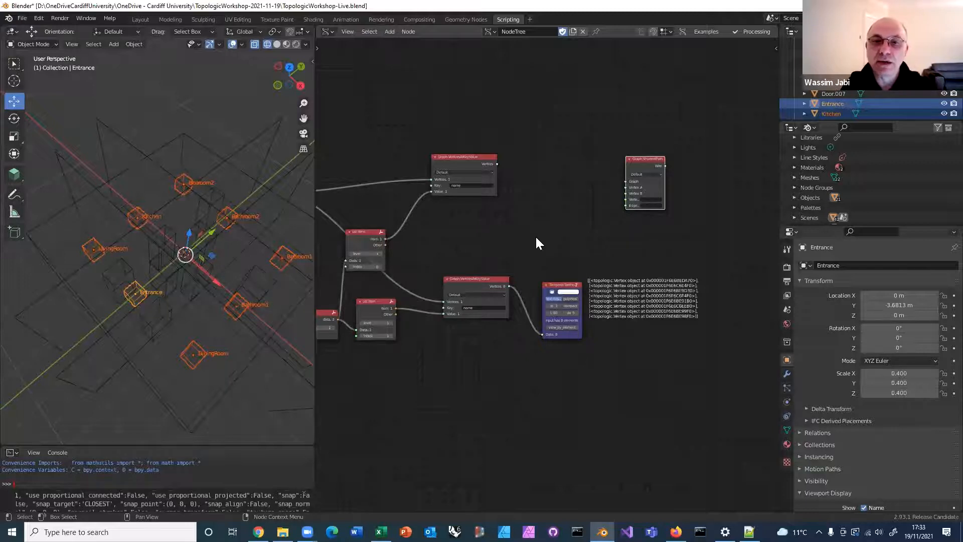
Link the Graph output of Graph.ByTopology to the Graph input of Graph.ShortestPath, and place that node beyond the Graph.VerticesAtKeyValue nodes
scroll(536, 237, down, 1)
middle_drag(563, 236, 661, 244)
drag(719, 177, 521, 108)
drag(724, 179, 445, 99)
middle_drag(567, 204, 727, 212)
drag(432, 188, 758, 122)
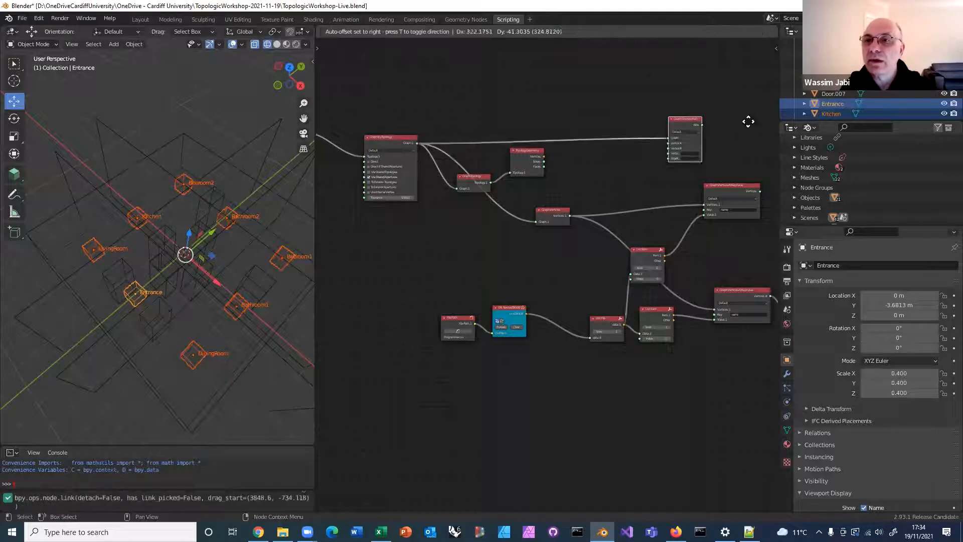
middle_drag(715, 135, 511, 137)
drag(534, 123, 652, 166)
scroll(555, 212, up, 1)
scroll(555, 212, up, 1)
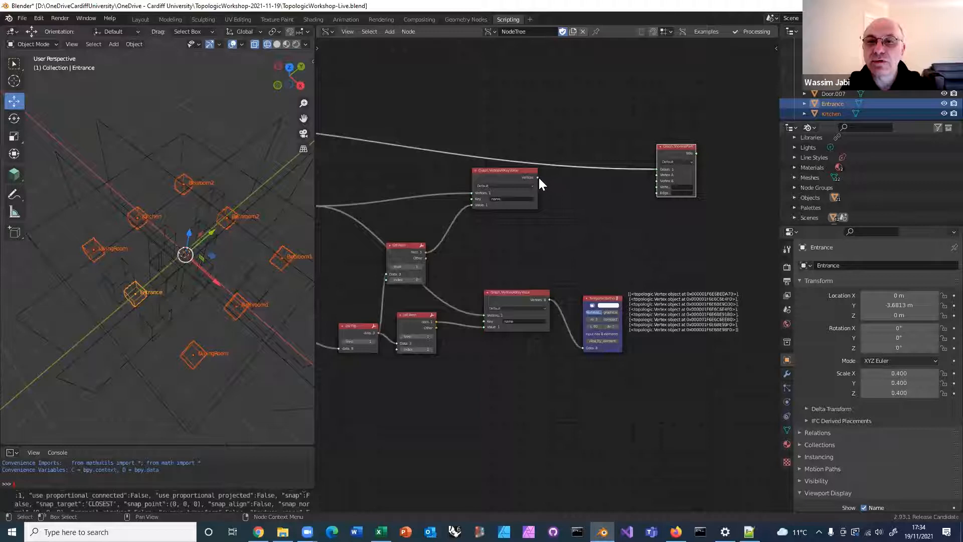
Link the upper Graph.VerticesAtKeyValue output to Vertex A and the lower one to Vertex B of Graph.ShortestPath
drag(537, 177, 657, 173)
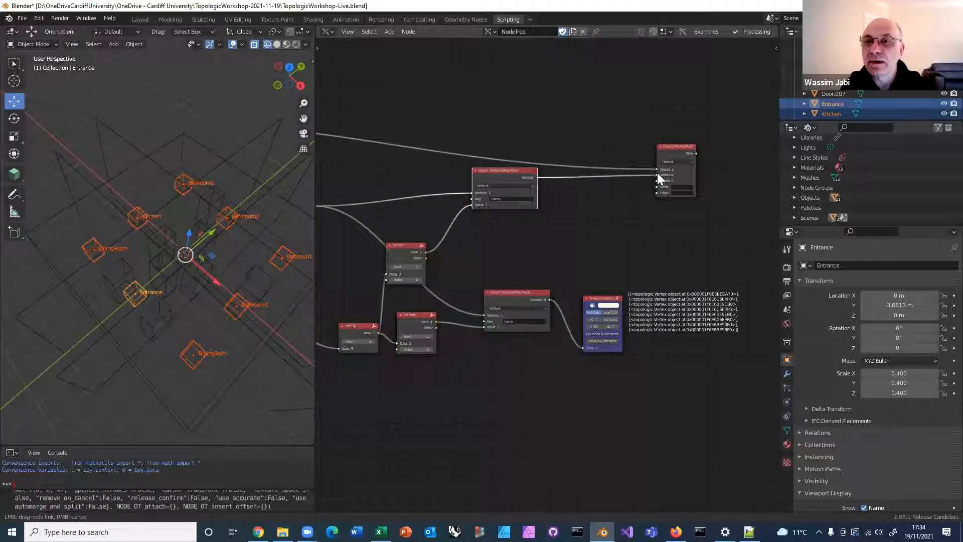
drag(550, 300, 657, 181)
click(621, 229)
Attach the Temporal Stethoscope to the Wire output of Graph.ShortestPath and move it clear of the node
scroll(622, 230, up, 1)
middle_drag(577, 245, 482, 260)
scroll(454, 271, up, 1)
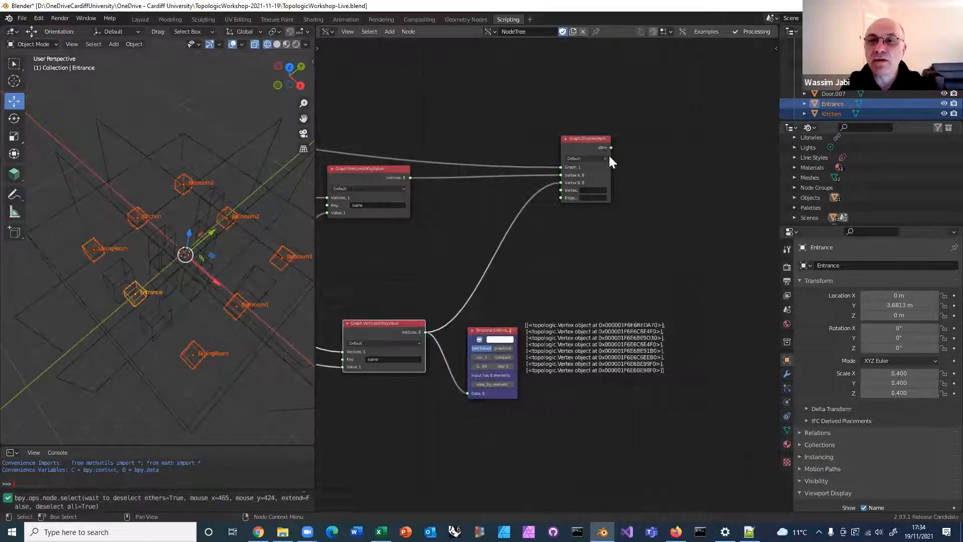
ctrl+click(583, 151)
middle_drag(670, 188, 470, 233)
scroll(542, 249, up, 3)
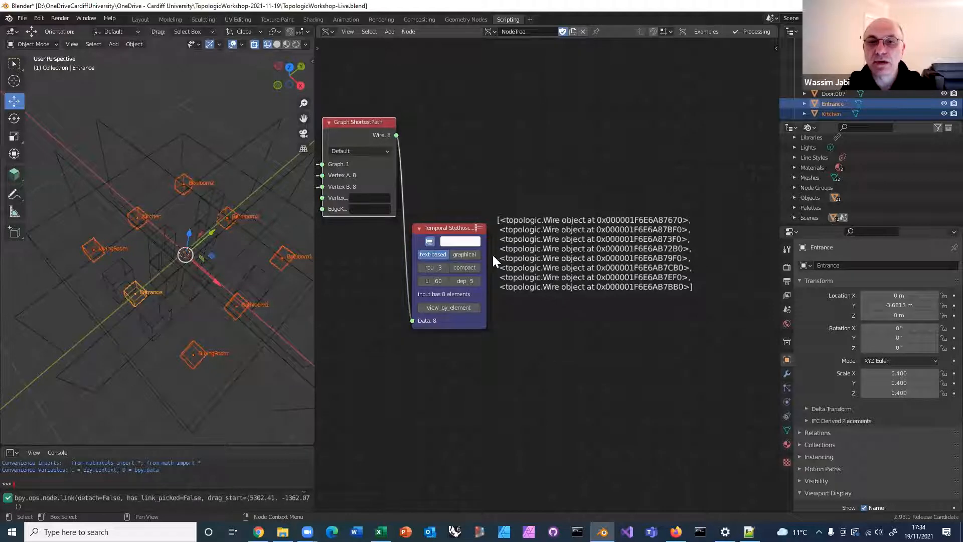
drag(449, 229, 540, 249)
middle_drag(520, 218, 585, 249)
scroll(584, 250, down, 1)
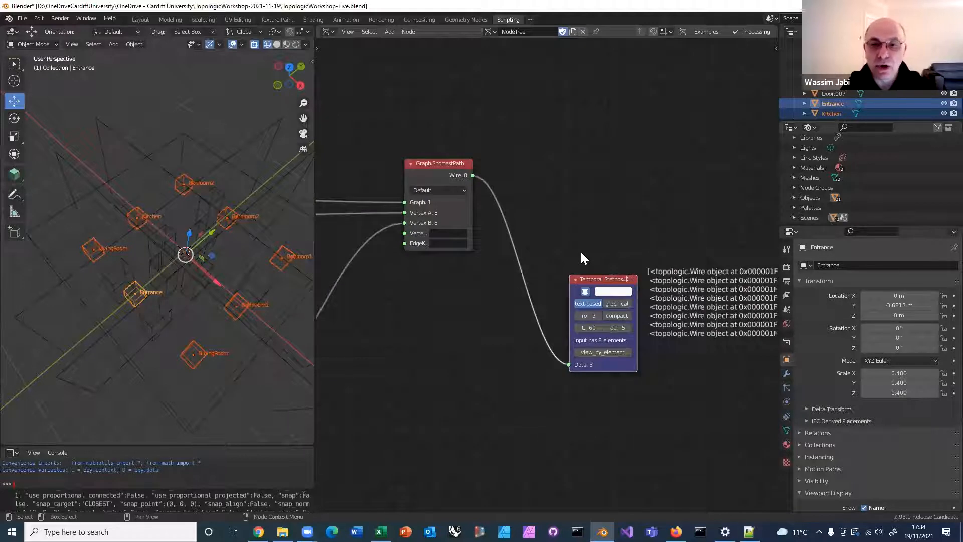
Add a Topology.Geometry node and link the Wire output of Graph.ShortestPath to its Topology input
key(alt+space)
text(topology.geom)
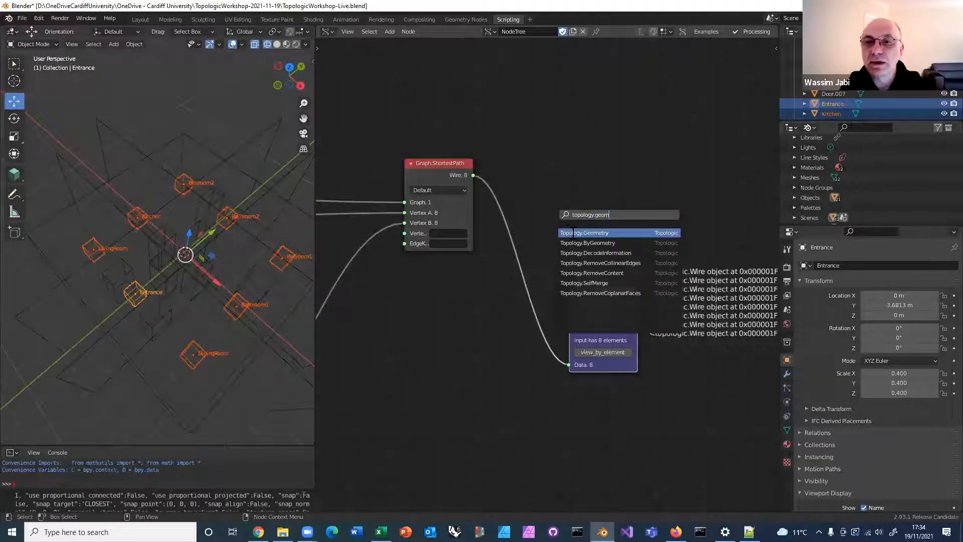
click(570, 232)
click(552, 153)
drag(473, 174, 534, 184)
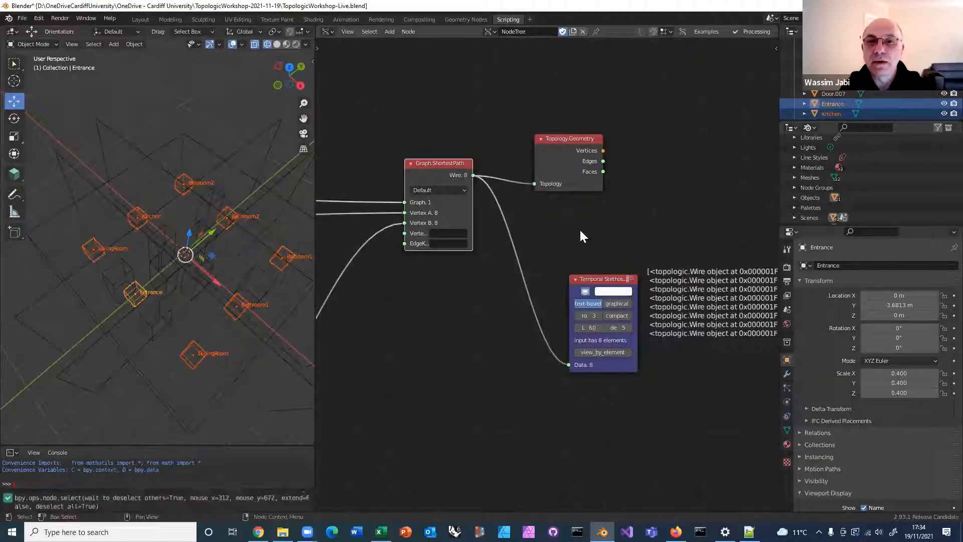
Attach a 3D viewer node to the Topology.Geometry outputs and examine the shortest paths in the 3D view
ctrl+shift+click(555, 163)
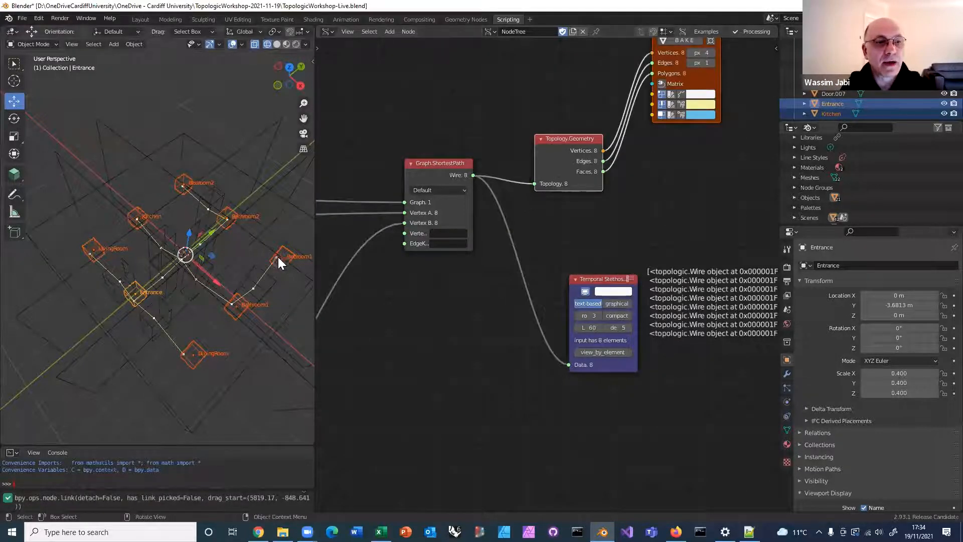
middle_drag(287, 244, 276, 197)
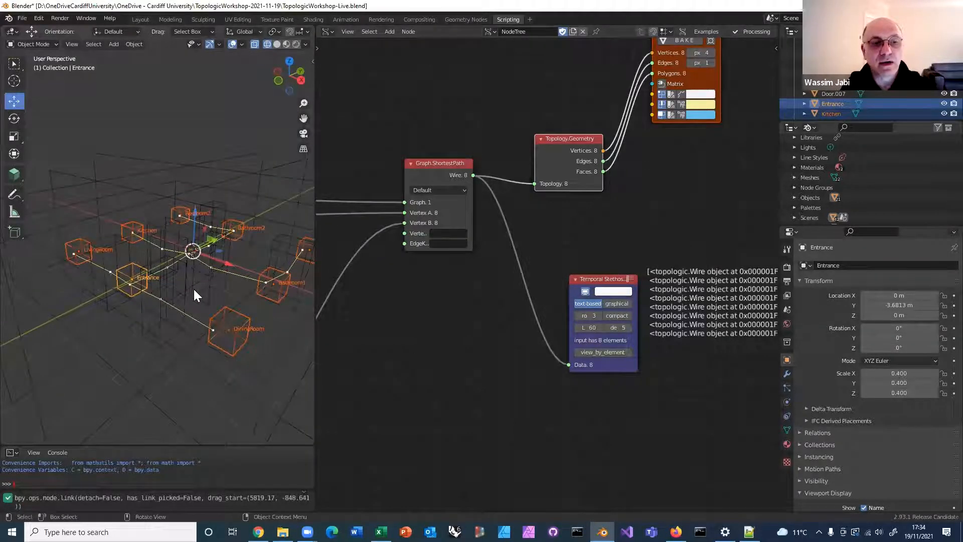
scroll(193, 287, down, 2)
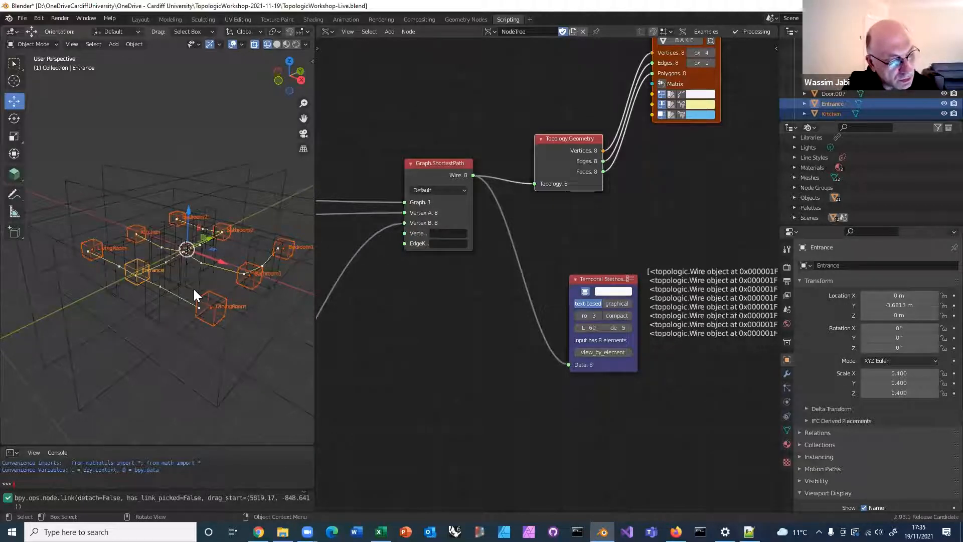
Add a Wire.Length node and link the Wire output of Graph.ShortestPath to its Wire input
middle_drag(503, 311, 423, 327)
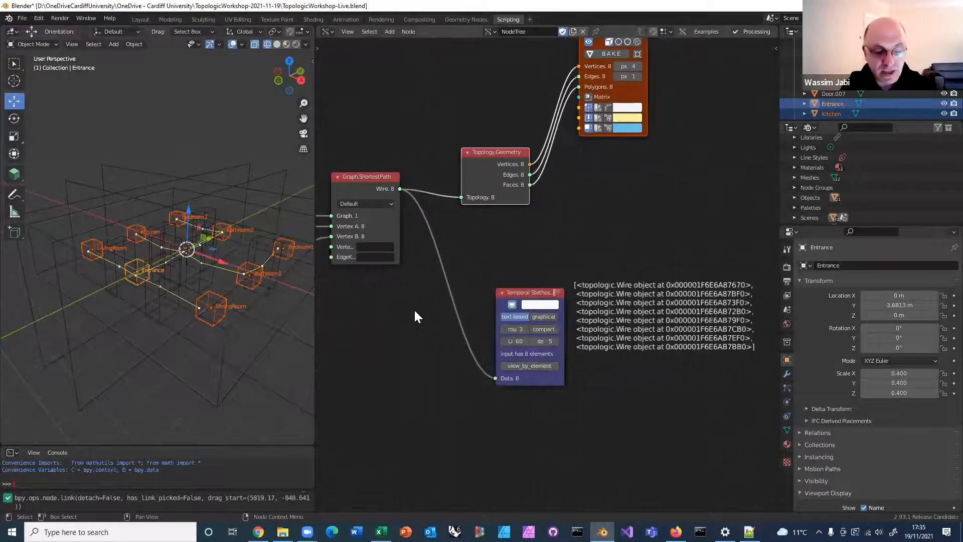
key(alt+space)
text(wire)
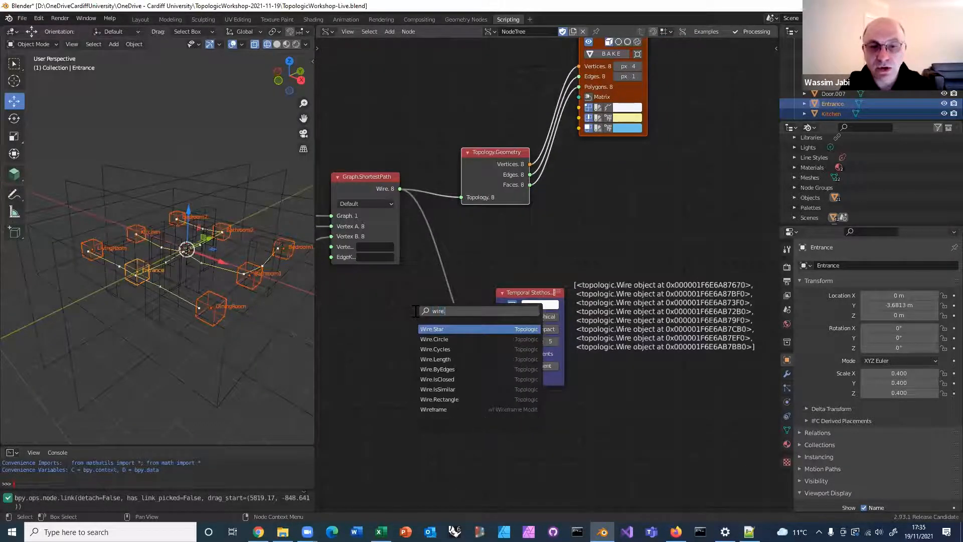
text(.length)
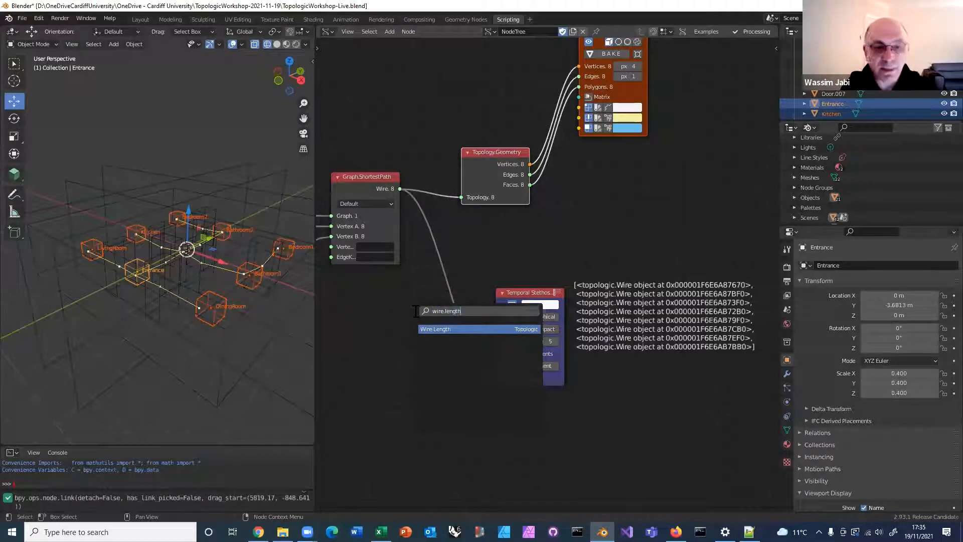
click(436, 329)
click(597, 212)
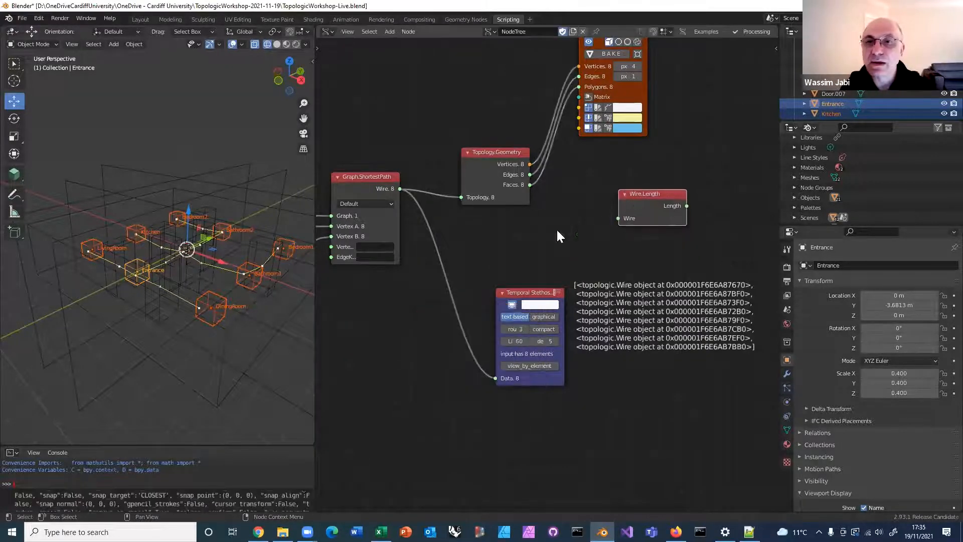
drag(400, 188, 578, 226)
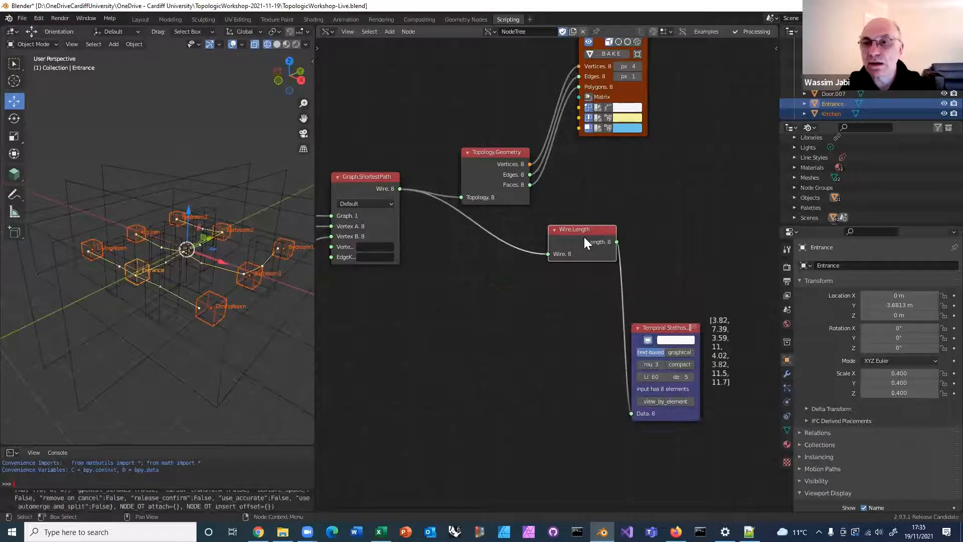
Attach the Temporal Stethoscope to the Length output of Wire.Length and move it further from the node
middle_drag(669, 292, 532, 219)
scroll(532, 220, up, 6)
scroll(532, 219, up, 2)
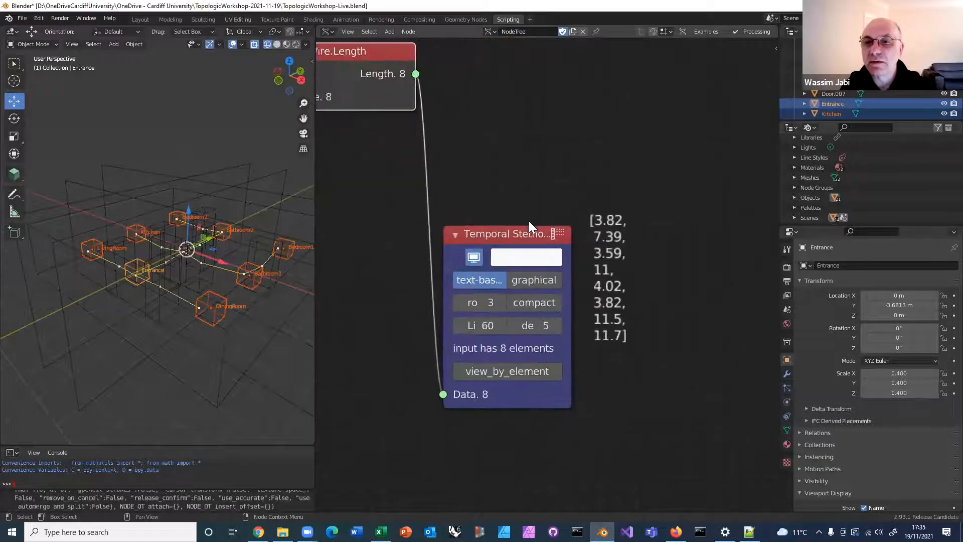
scroll(624, 258, down, 3)
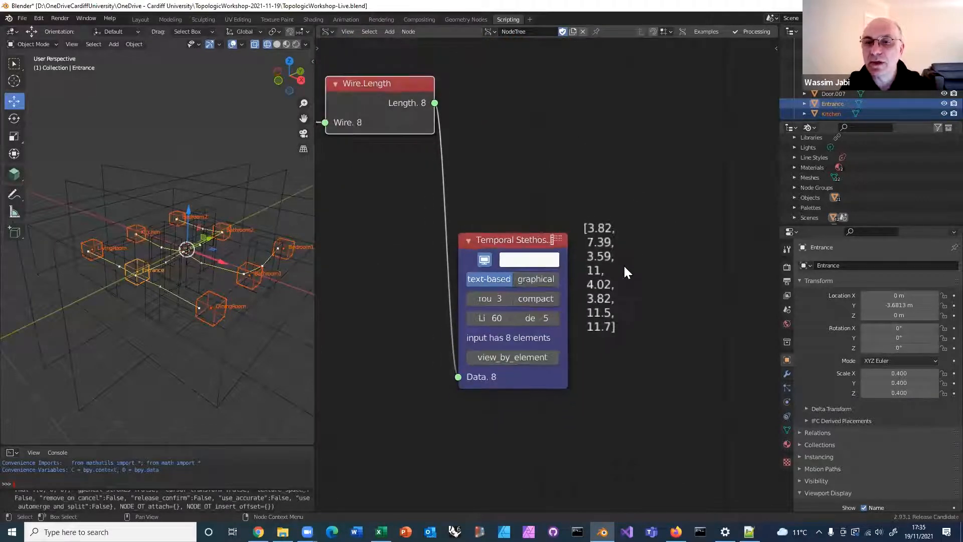
middle_drag(598, 301, 596, 338)
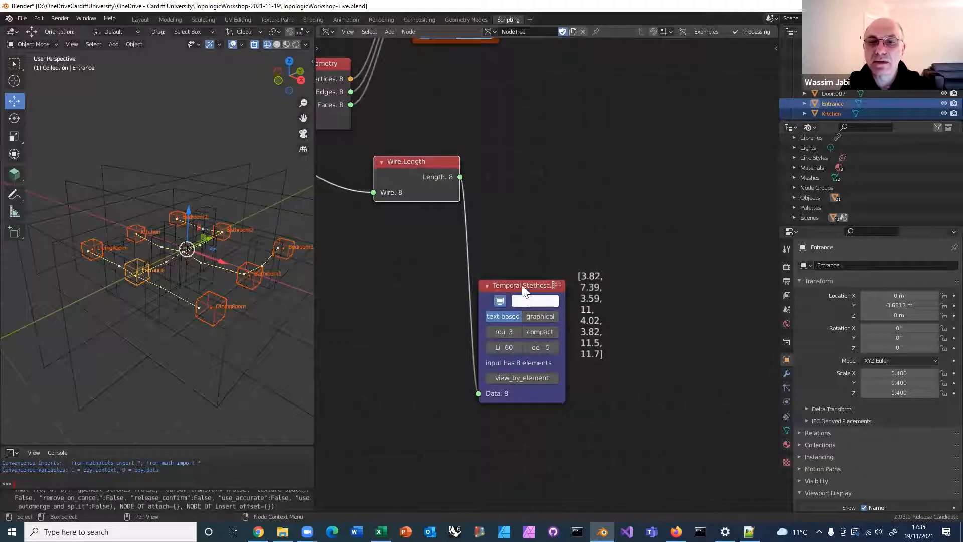
drag(504, 279, 555, 261)
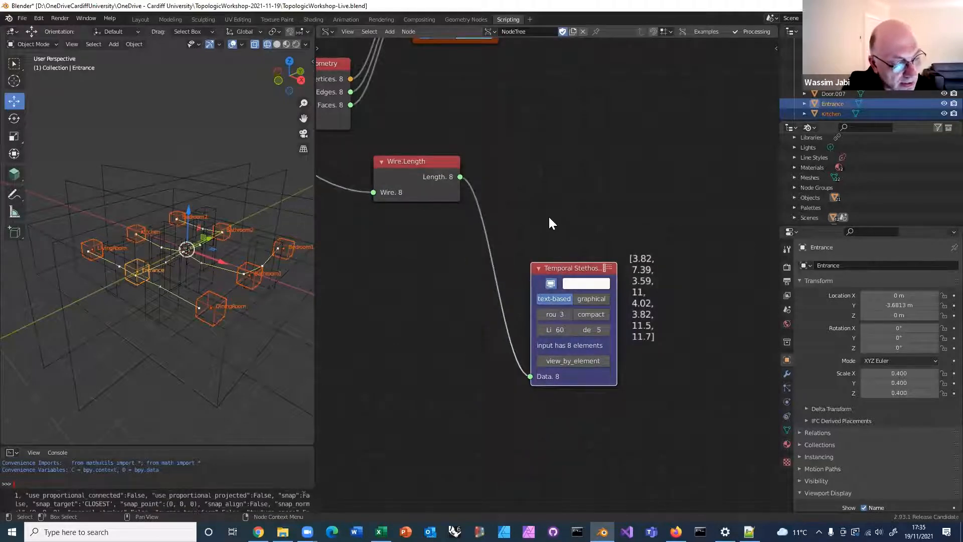
Add a List Math node above the Temporal Stethoscope and set its function to Maximum
scroll(503, 245, down, 2)
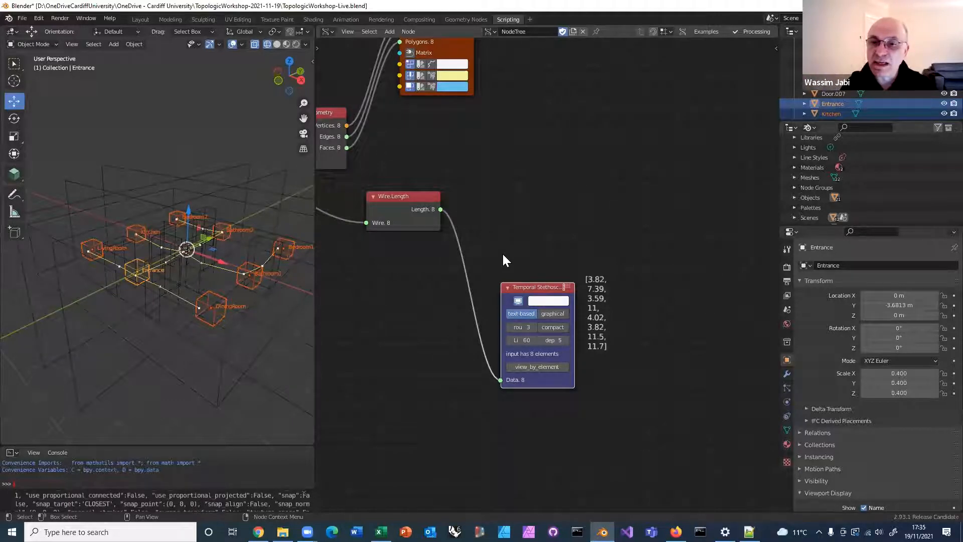
scroll(617, 364, up, 1)
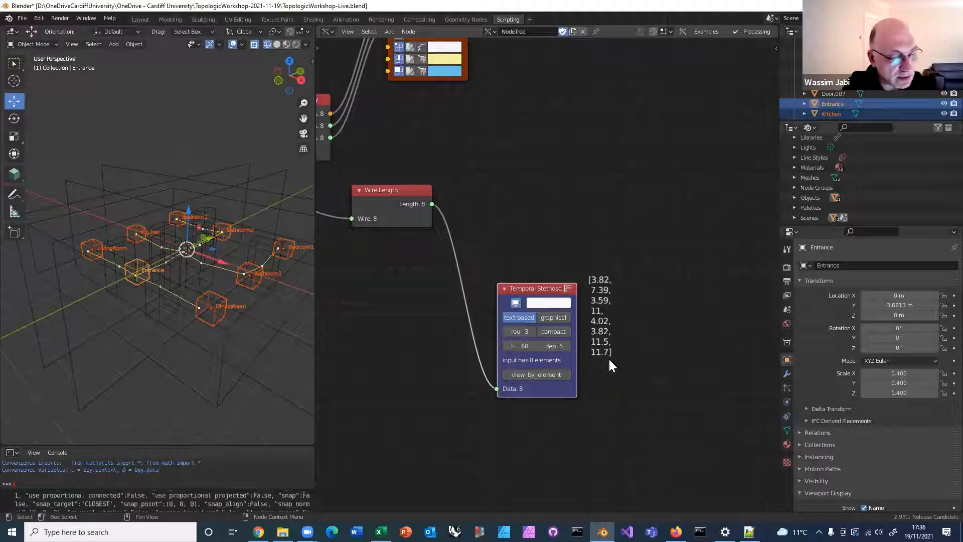
scroll(586, 253, up, 1)
key(alt+space)
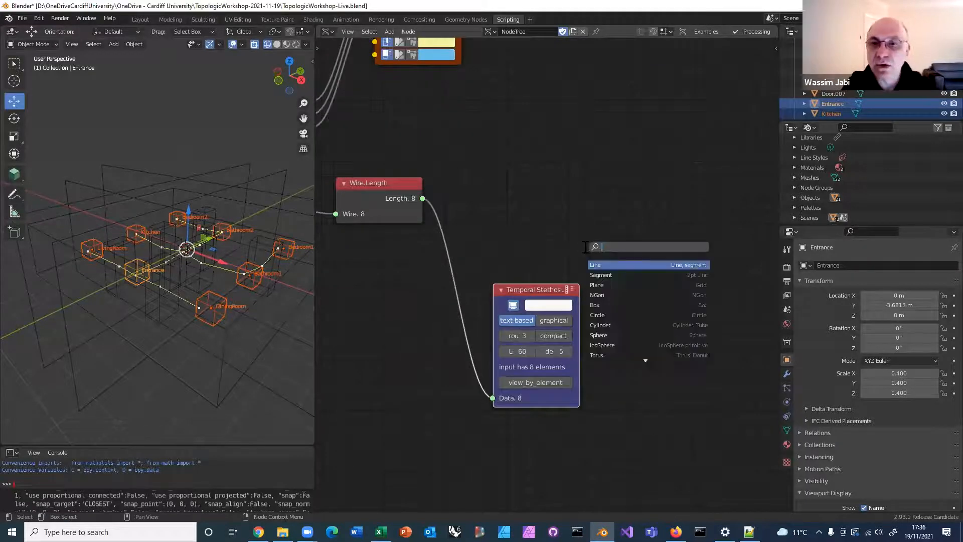
text(l)
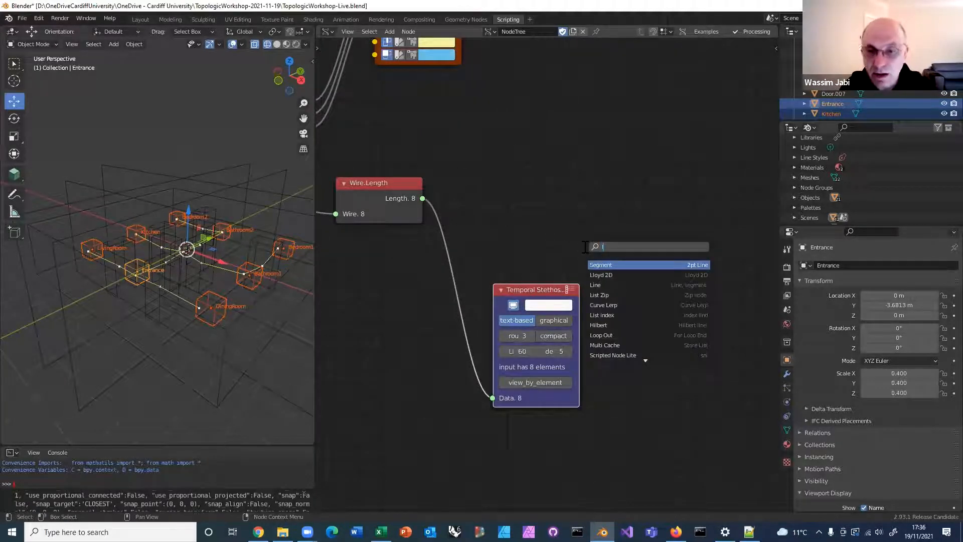
text(ist math)
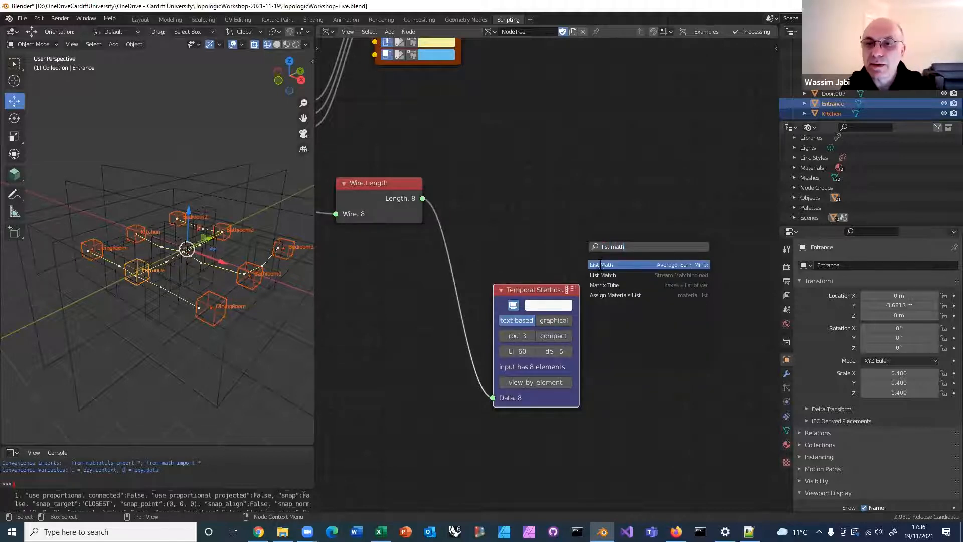
click(599, 264)
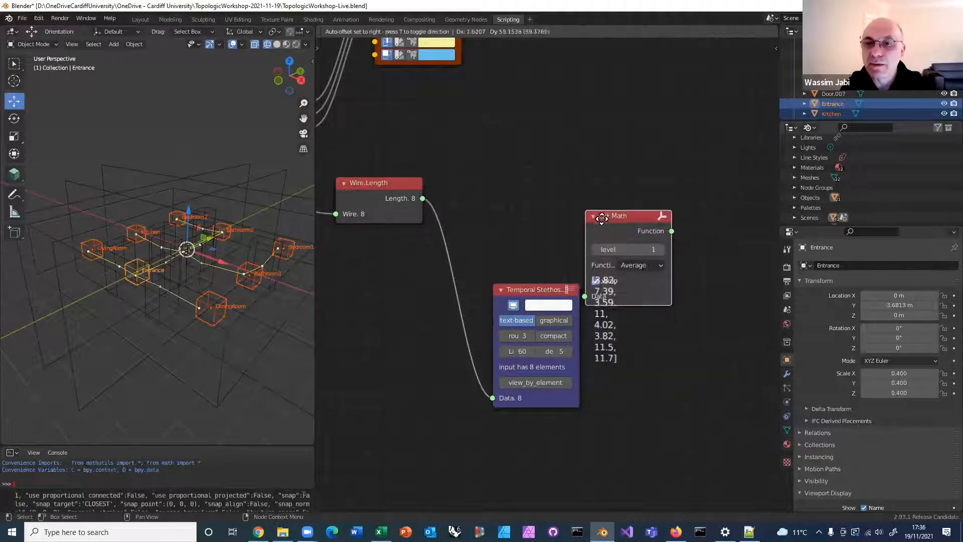
click(602, 167)
click(643, 203)
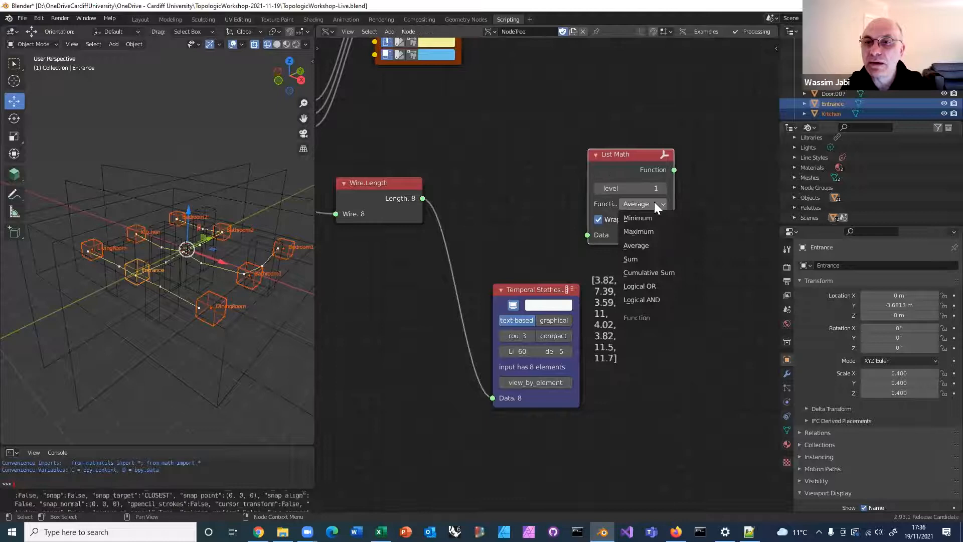
click(644, 231)
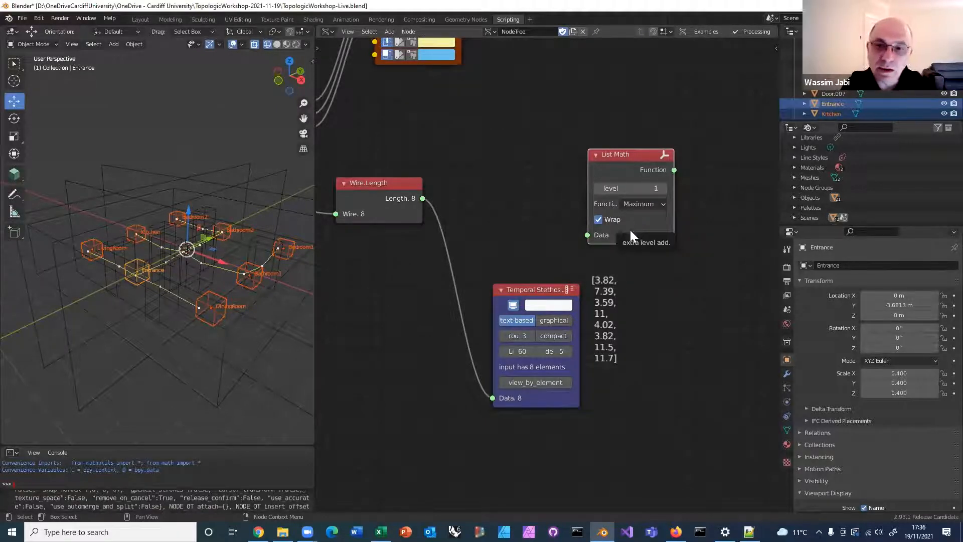
Link the Length output of Wire.Length to the Data input of List Math and attach the Temporal Stethoscope to its Function output
drag(423, 199, 588, 234)
middle_drag(657, 257, 494, 278)
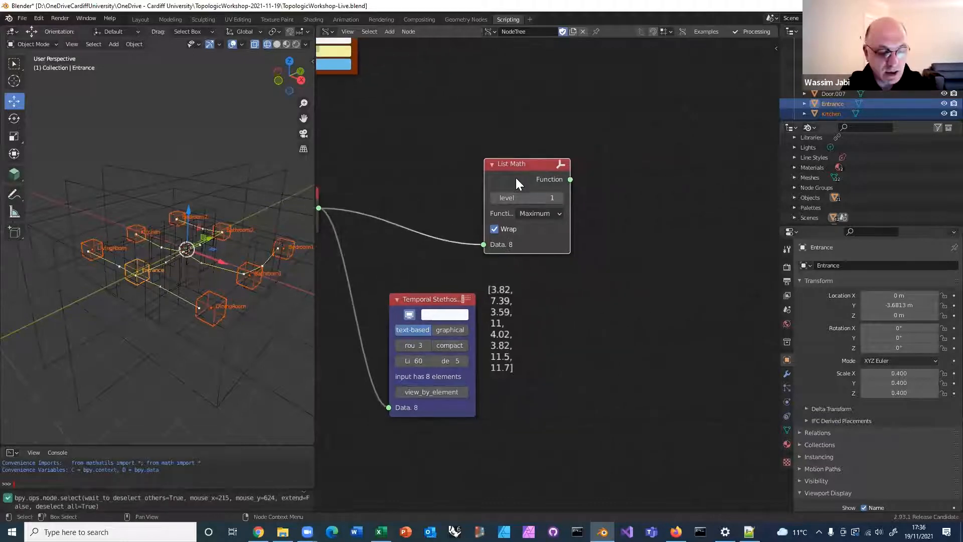
ctrl+shift+click(516, 179)
scroll(514, 185, down, 1)
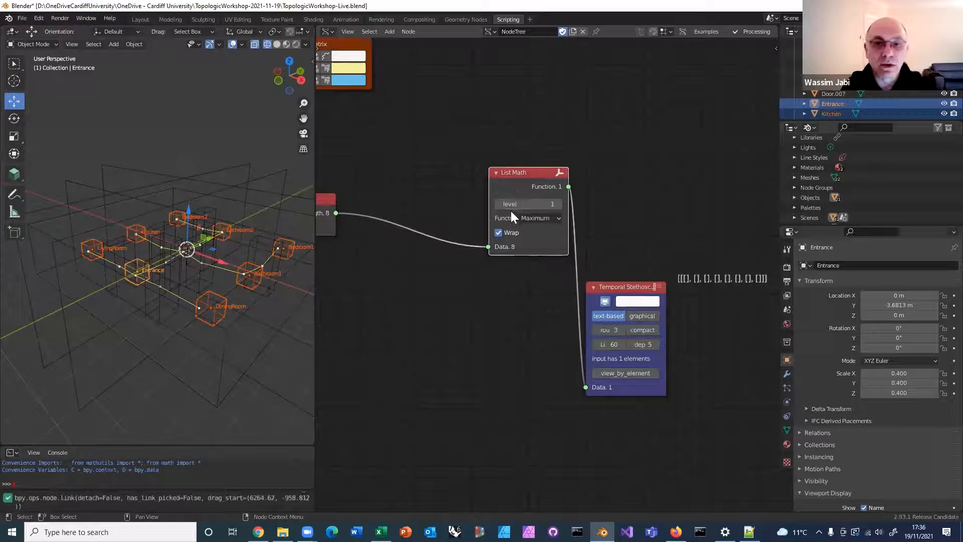
Set the List Math level to 0
scroll(515, 243, up, 1)
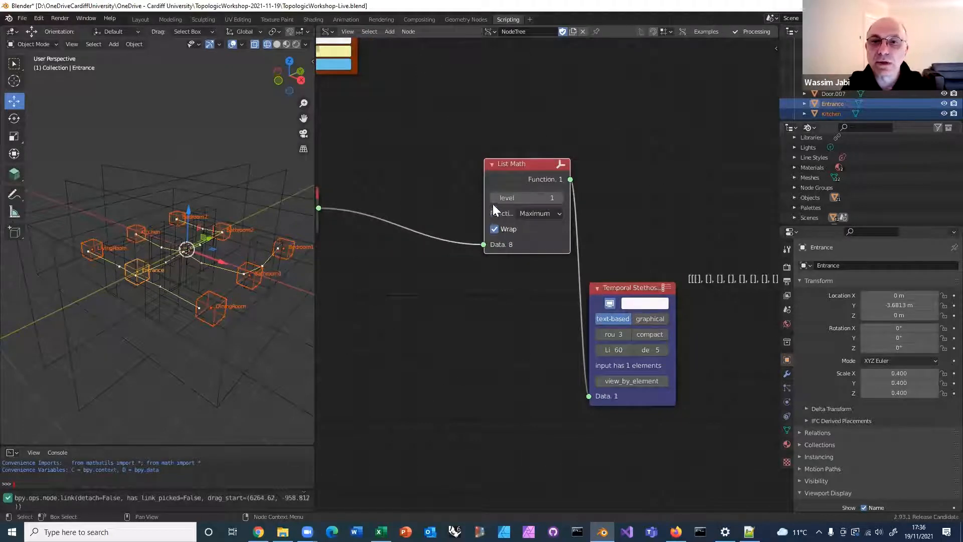
click(558, 197)
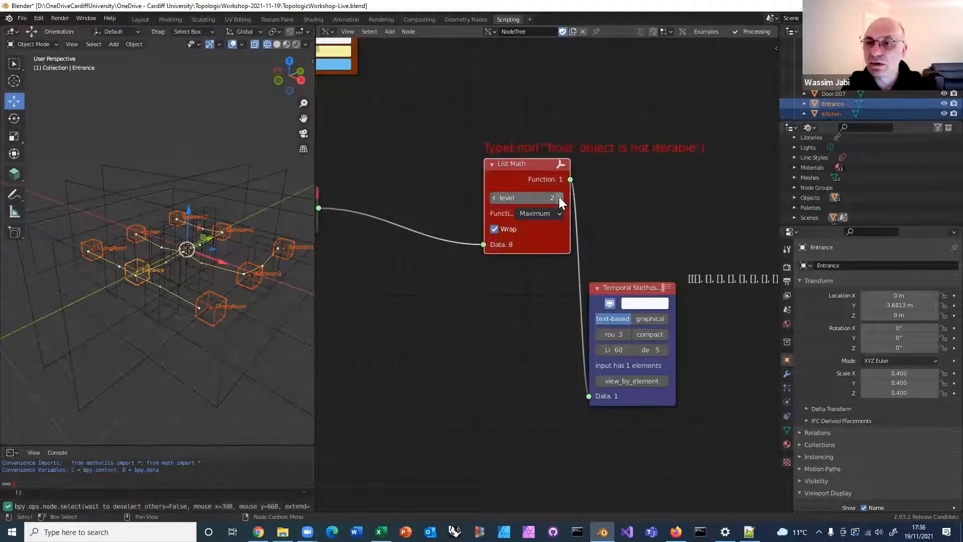
click(492, 198)
click(493, 198)
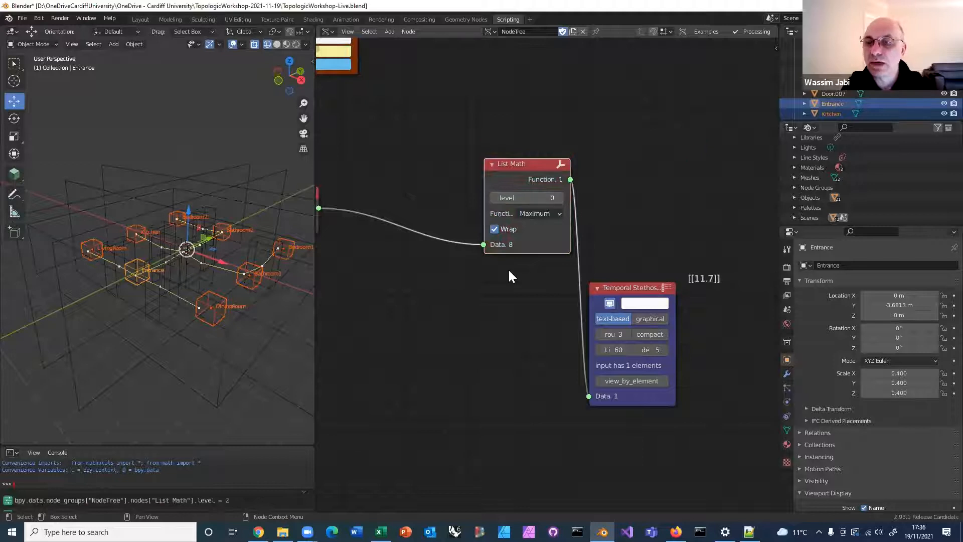
Toggle the Wrap option of List Math off and back on to compare the nesting in the Stethoscope output
scroll(502, 273, down, 1)
click(502, 235)
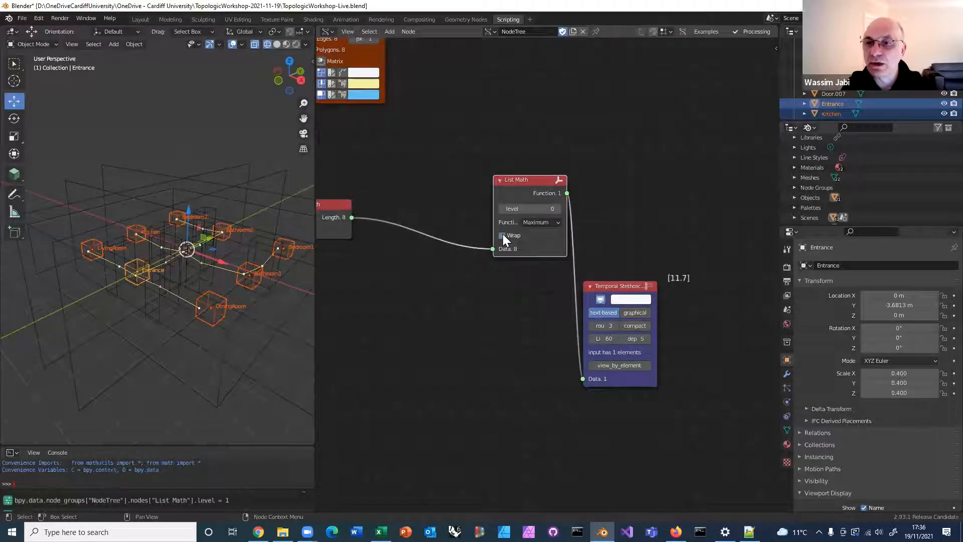
scroll(532, 359, up, 3)
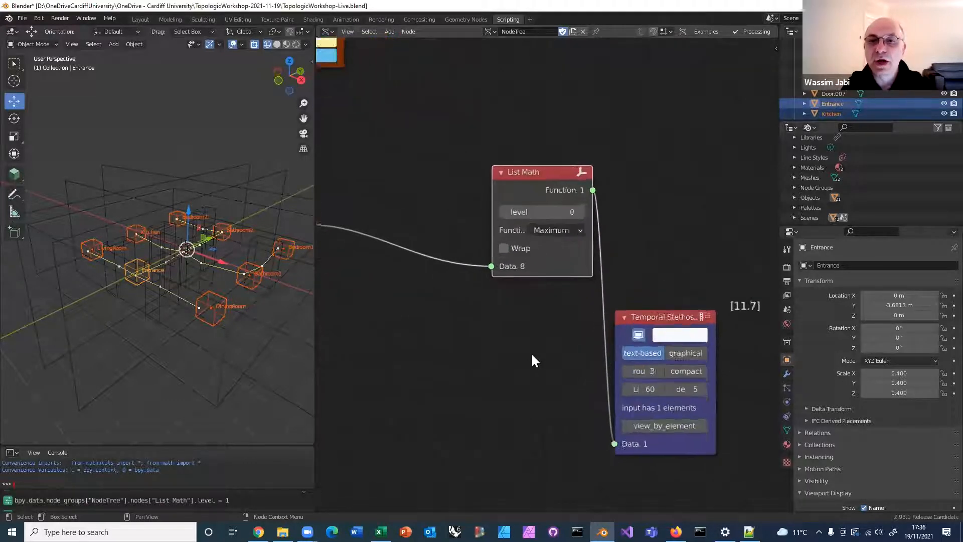
scroll(531, 353, up, 1)
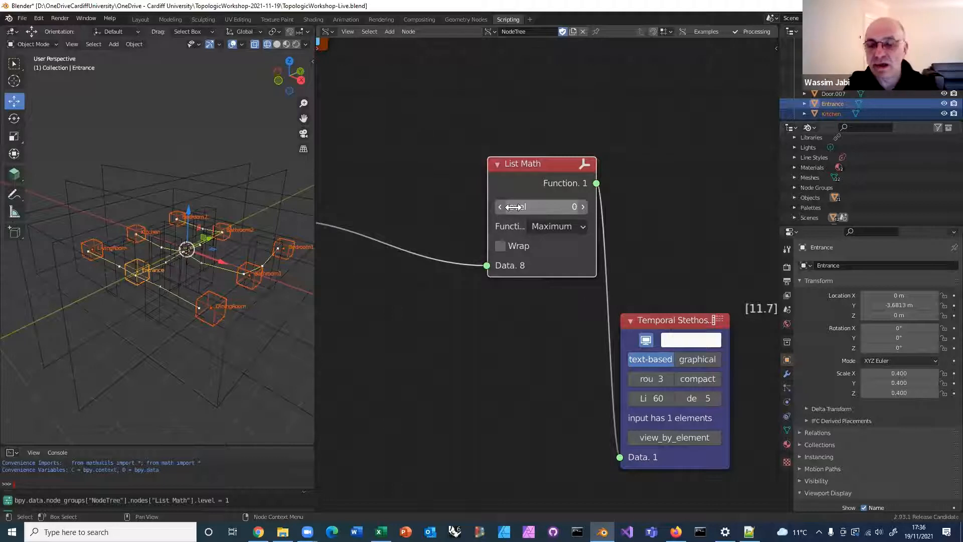
scroll(556, 316, down, 1)
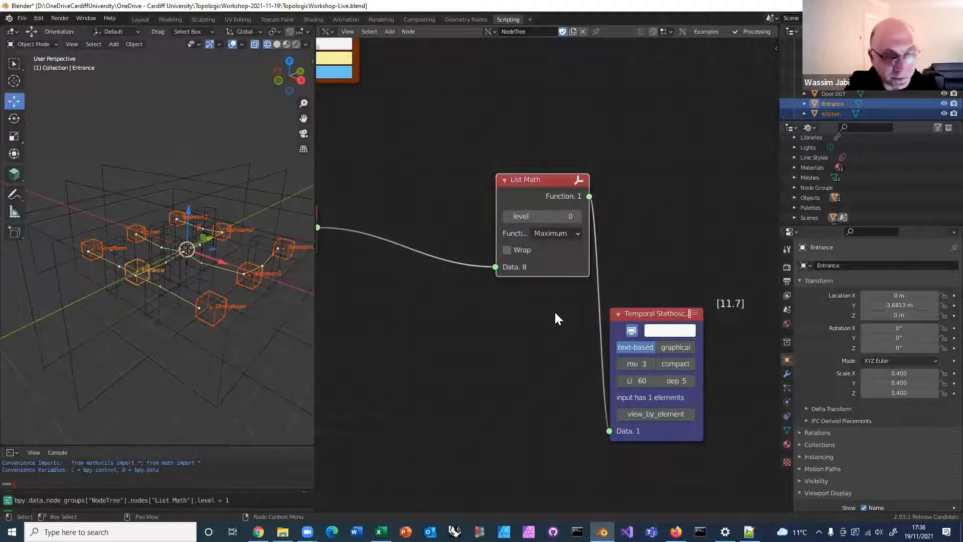
click(506, 252)
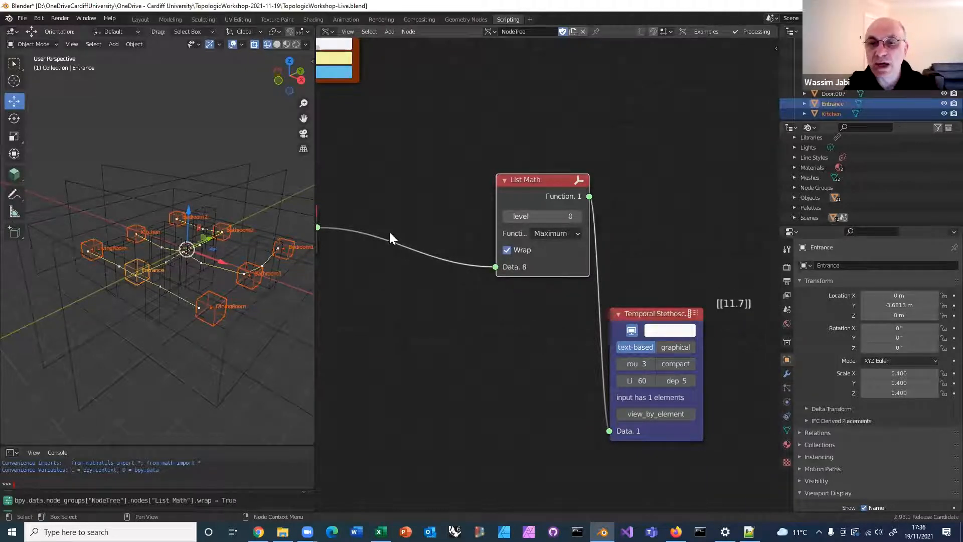
click(505, 251)
click(505, 251)
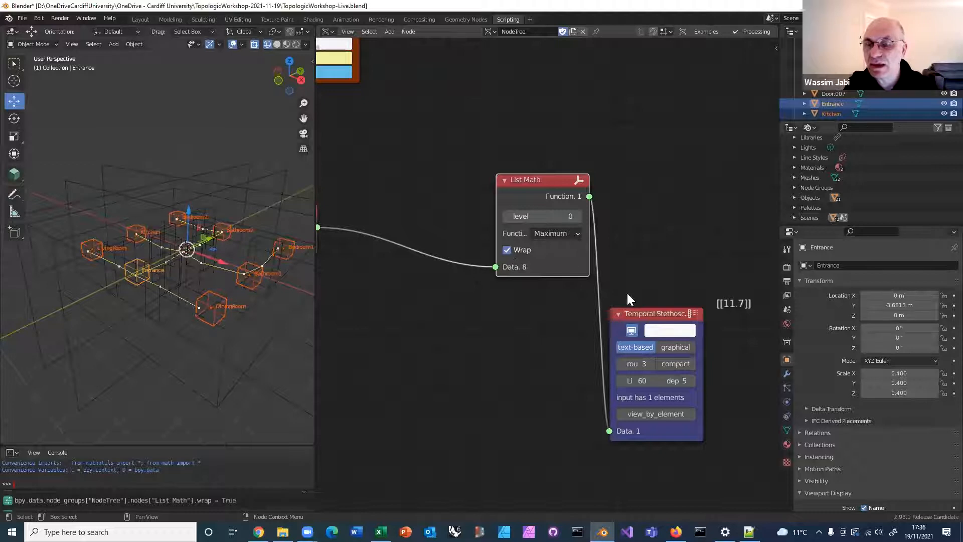
Move the Temporal Stethoscope up and List Math down so the two nodes sit side by side
drag(648, 310, 666, 261)
drag(530, 179, 502, 234)
middle_drag(467, 224, 434, 259)
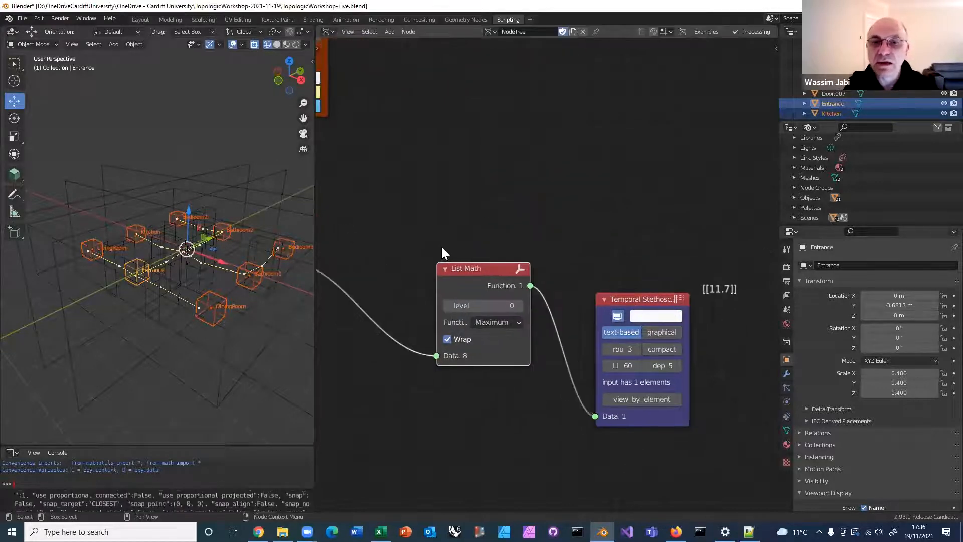
scroll(442, 247, down, 3)
middle_drag(501, 231, 562, 197)
scroll(562, 196, up, 1)
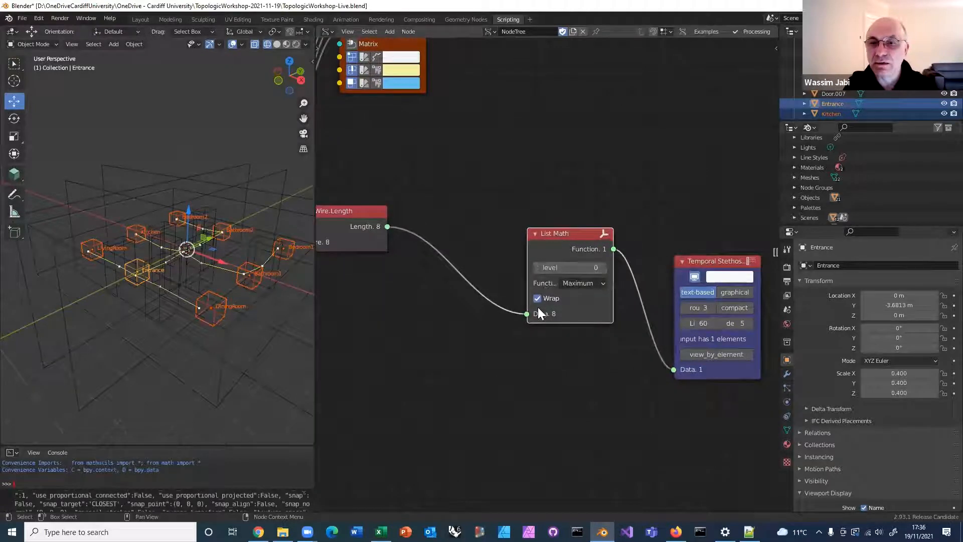
middle_drag(601, 234, 528, 247)
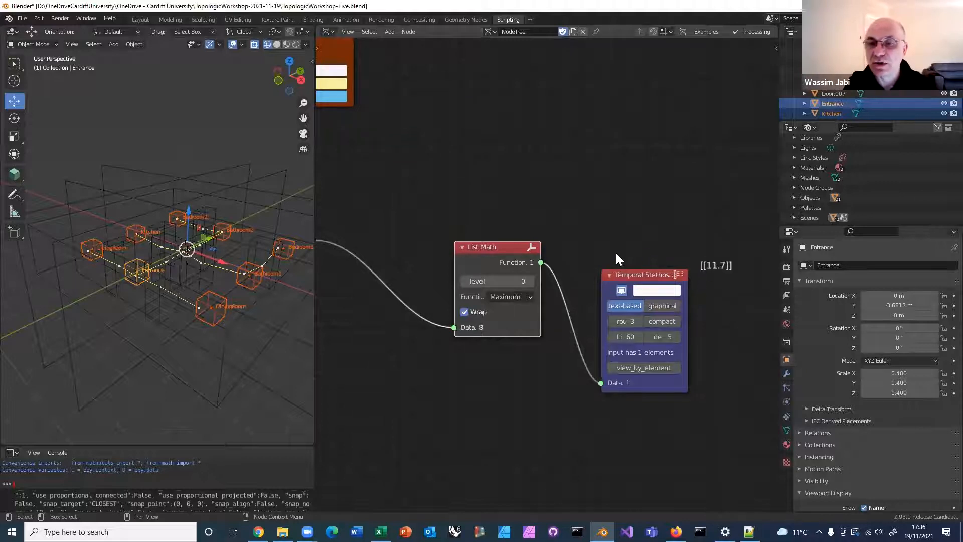
Add a Scalar Math node above List Math, set its function to Divide, and shift it clear of the other nodes
scroll(468, 218, down, 2)
middle_drag(511, 213, 565, 203)
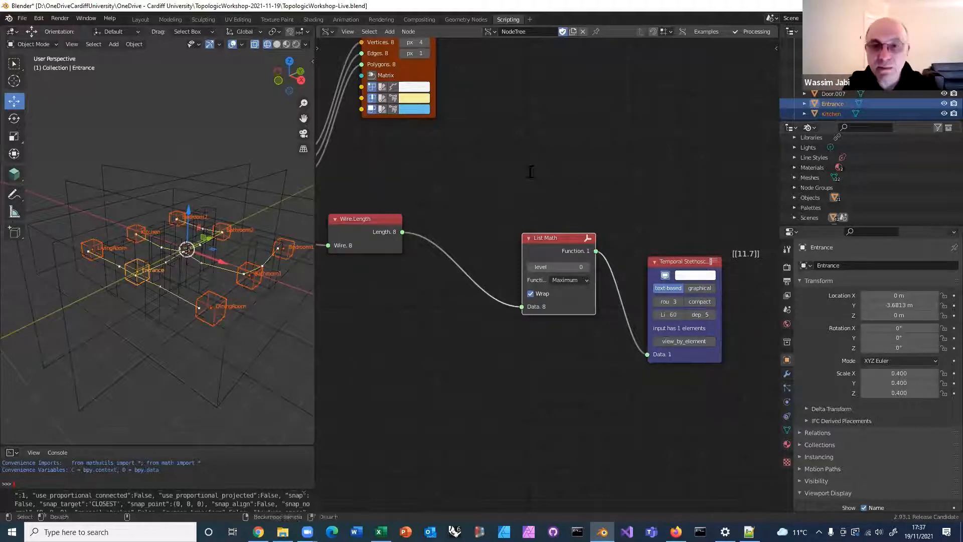
key(alt+space)
text(scala)
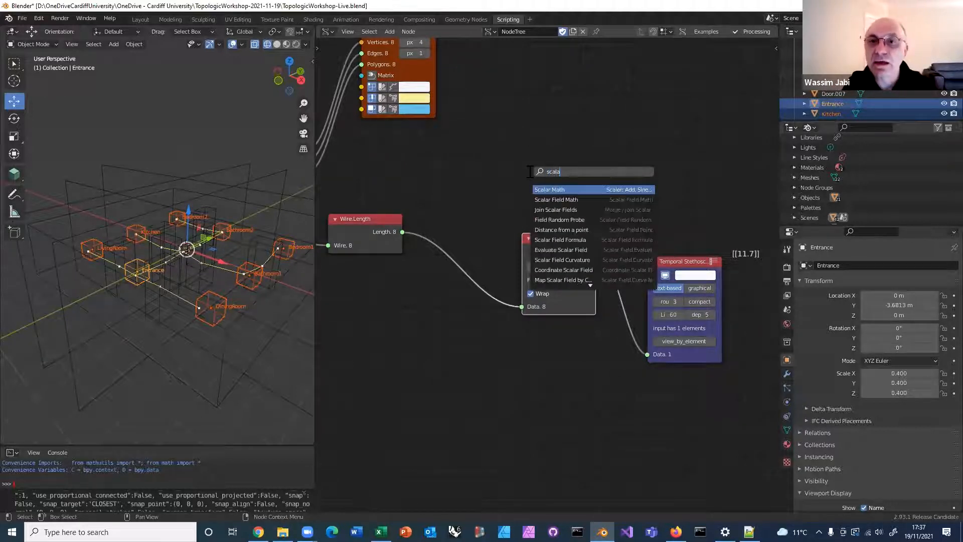
click(554, 189)
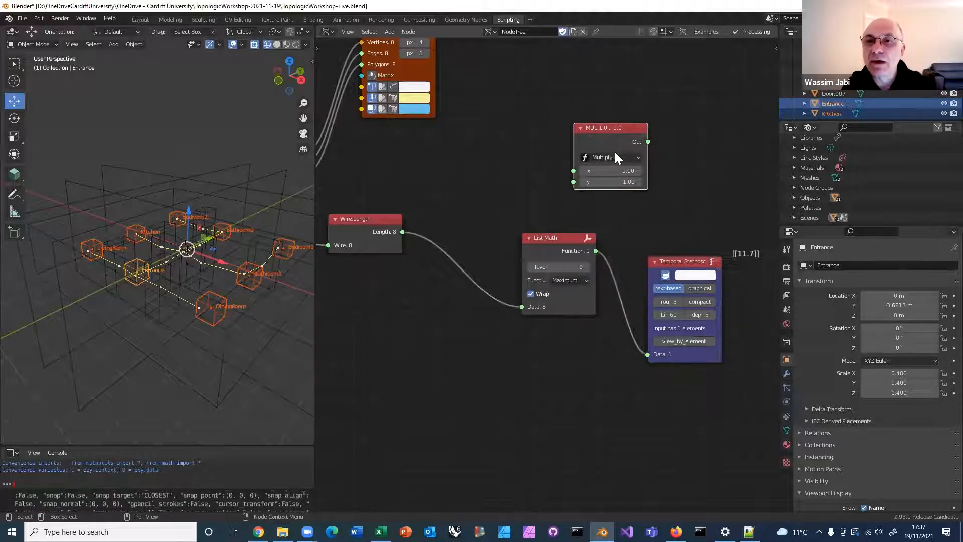
click(617, 158)
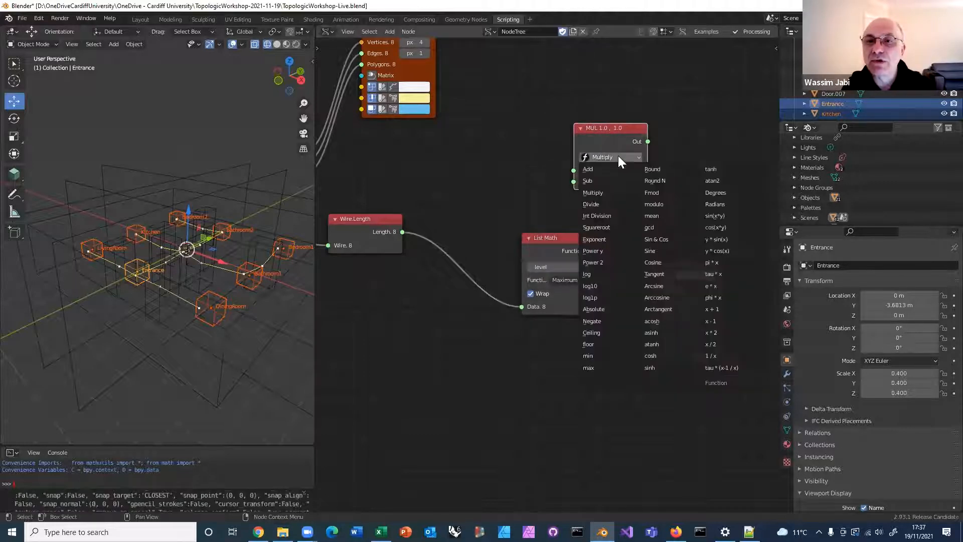
click(588, 202)
drag(614, 126, 657, 118)
Link the Wire.Length output to x and the List Math Function output to y of the Divide node, moving List Math nearer Wire.Length
drag(402, 231, 617, 163)
drag(529, 239, 434, 275)
drag(519, 267, 618, 174)
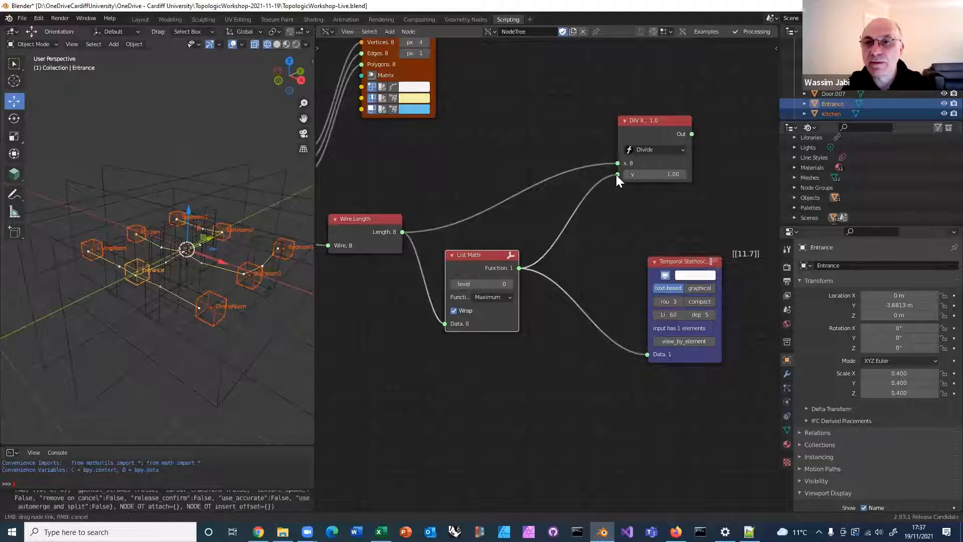
Link the Divide output to the Temporal Stethoscope and toggle List Math's Wrap option off and back on
ctrl+shift+click(671, 131)
middle_drag(611, 197, 546, 188)
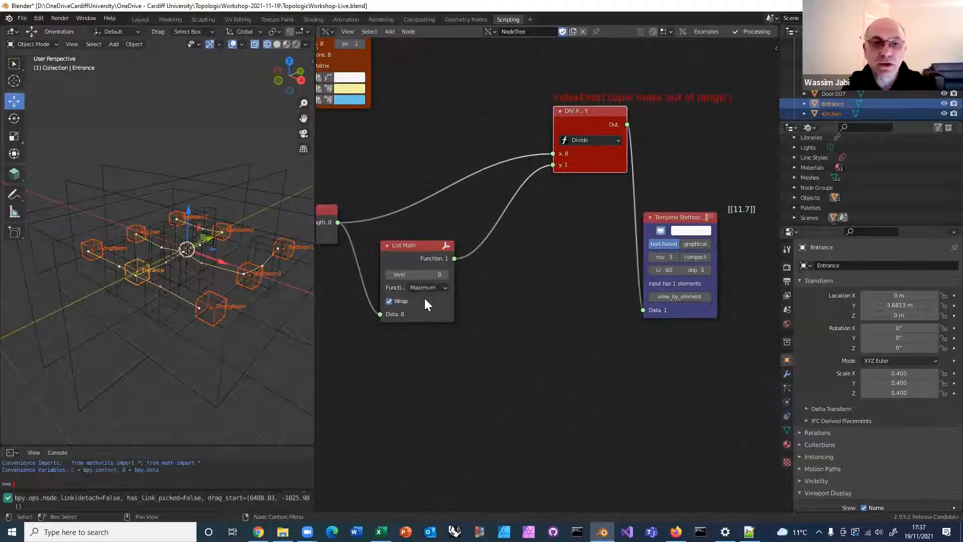
click(389, 302)
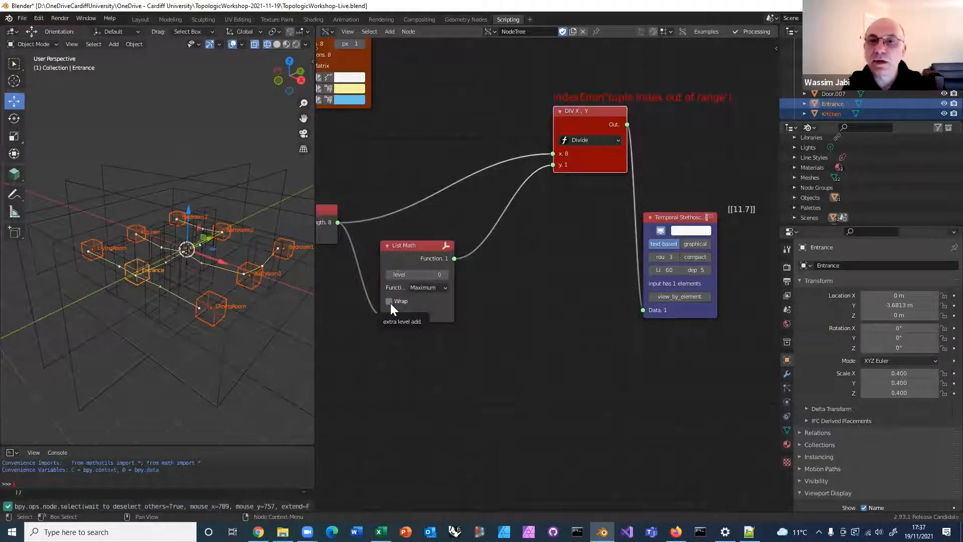
click(390, 303)
middle_drag(317, 232, 371, 230)
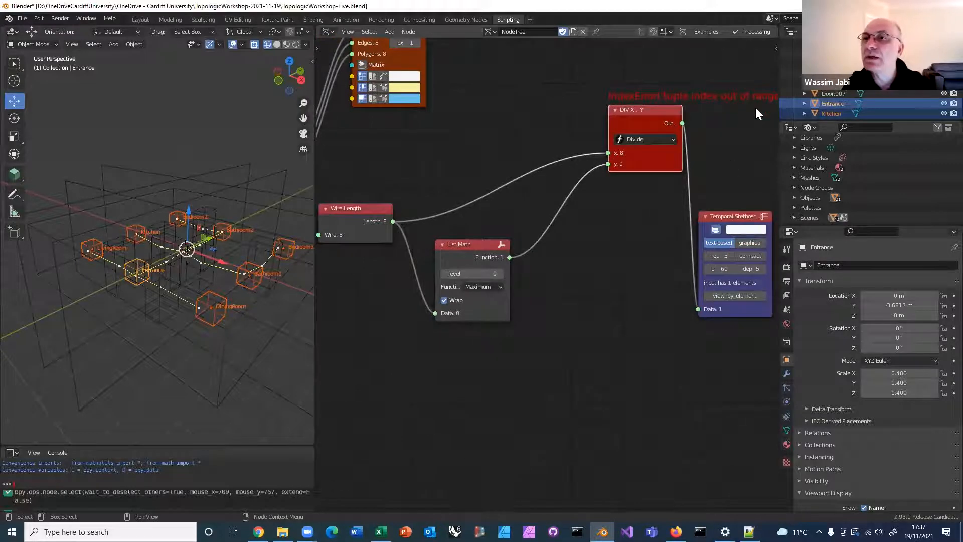
Enable the Socket menu display in the Sverchok Tree UI options for the node tree
click(775, 48)
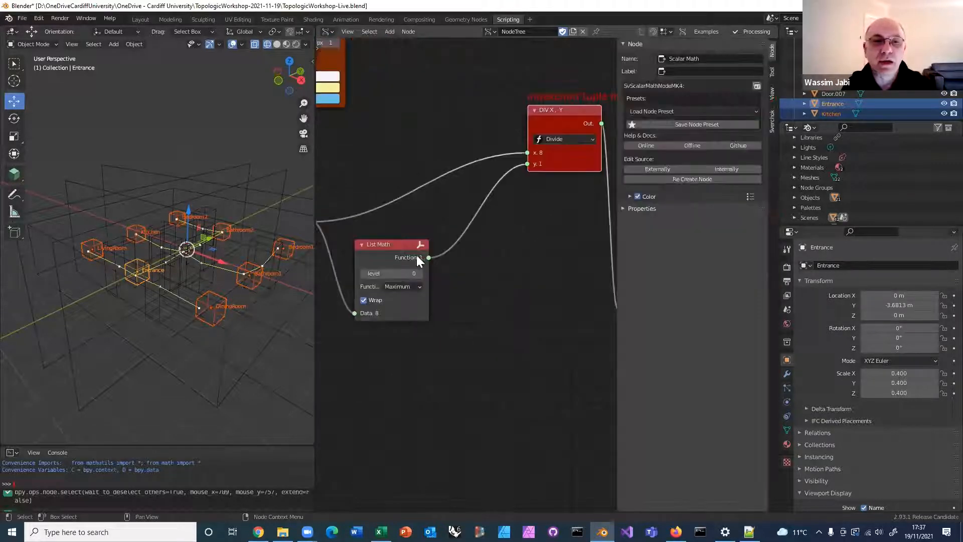
middle_drag(524, 225, 568, 184)
scroll(546, 251, down, 3)
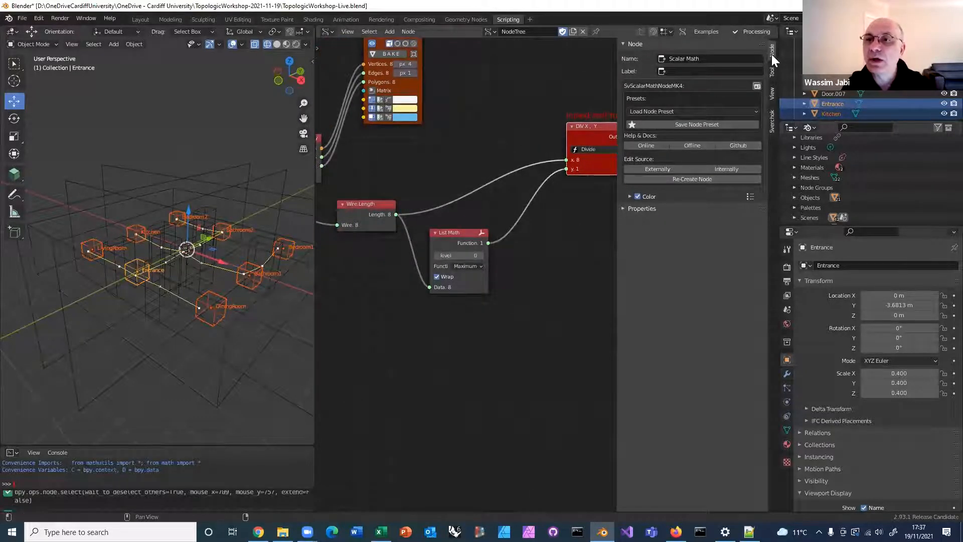
click(773, 112)
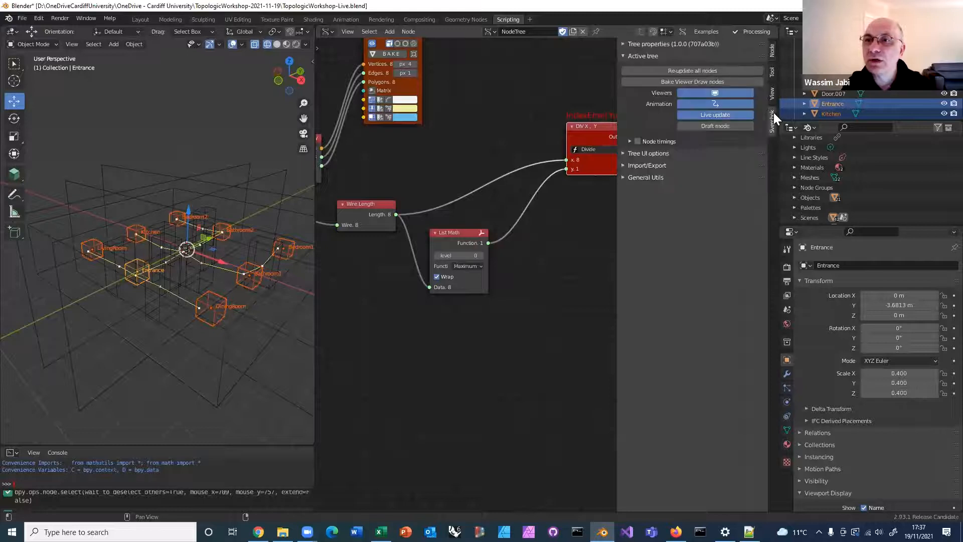
click(622, 153)
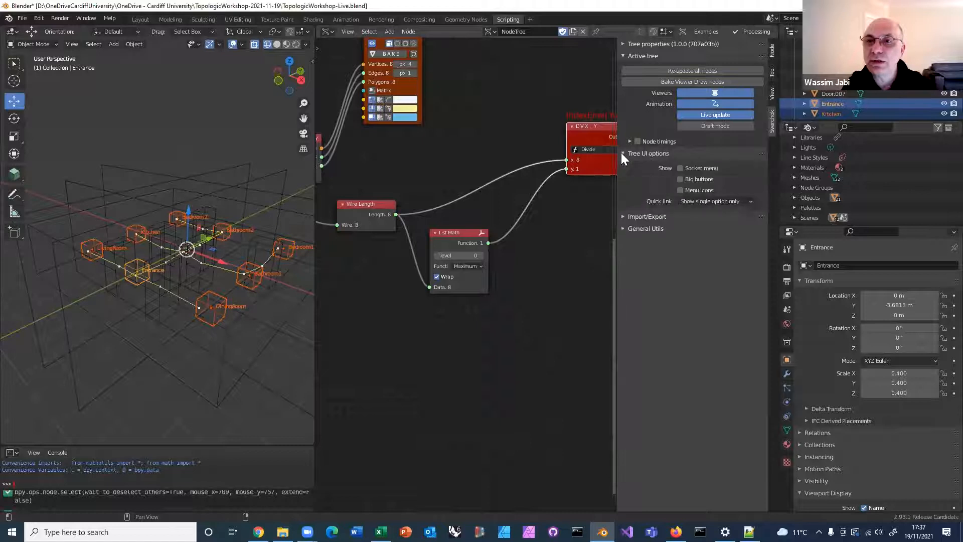
click(680, 168)
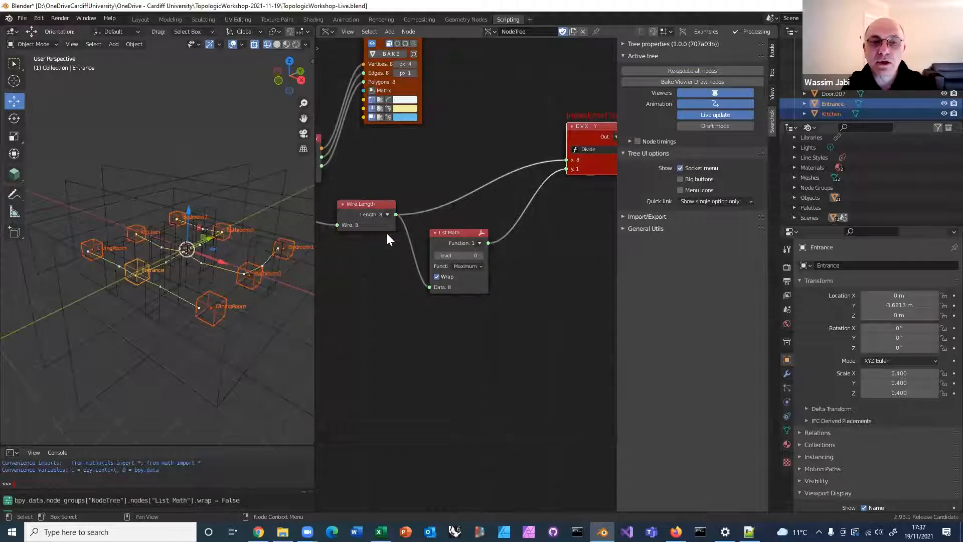
Apply Wrap to the Length output of Wire.Length and move the Temporal Stethoscope closer to the Divide node
click(387, 214)
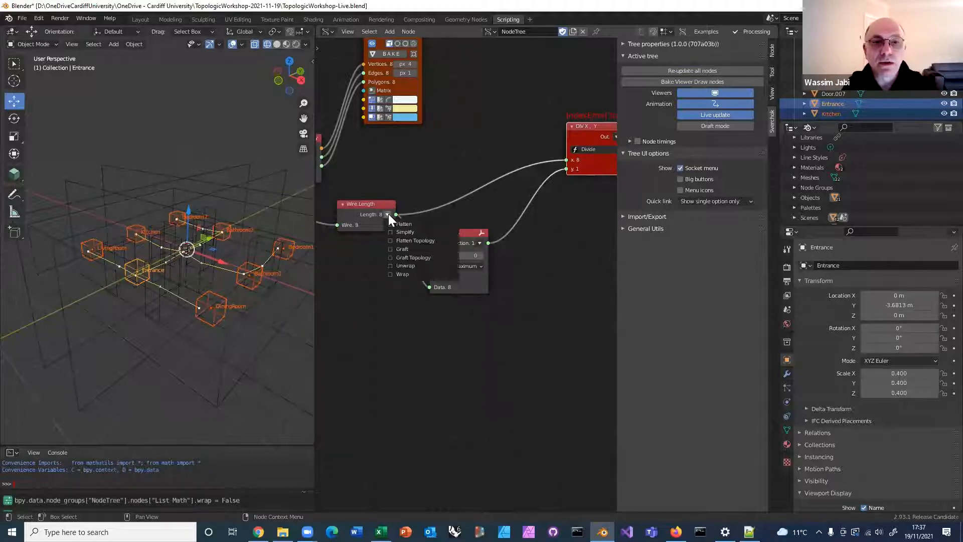
click(390, 271)
scroll(535, 263, down, 1)
scroll(534, 262, down, 2)
middle_drag(483, 261, 391, 241)
scroll(391, 241, down, 1)
scroll(391, 241, up, 1)
drag(529, 207, 537, 176)
middle_drag(527, 238, 549, 266)
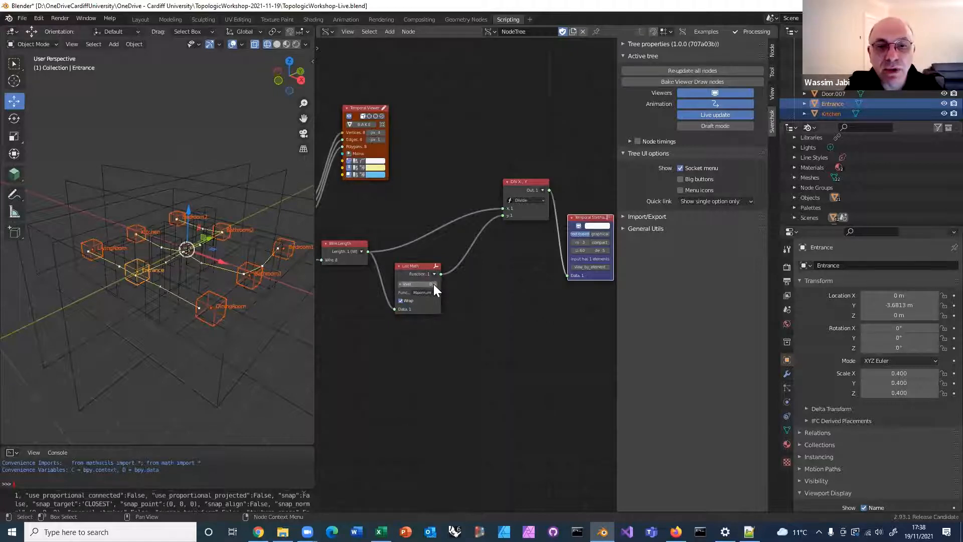
Set the level of the List Math node to 1
scroll(418, 250, up, 1)
middle_drag(471, 235, 554, 197)
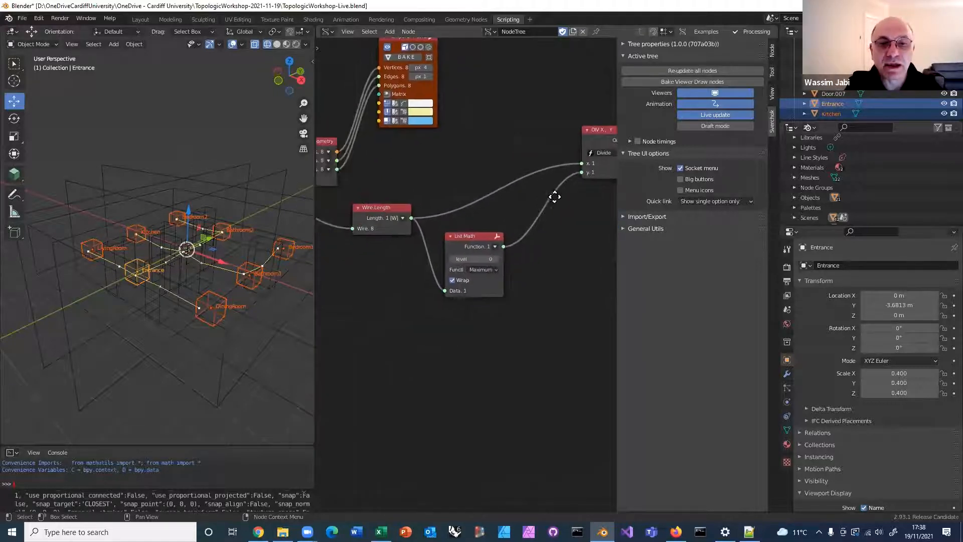
scroll(551, 195, up, 1)
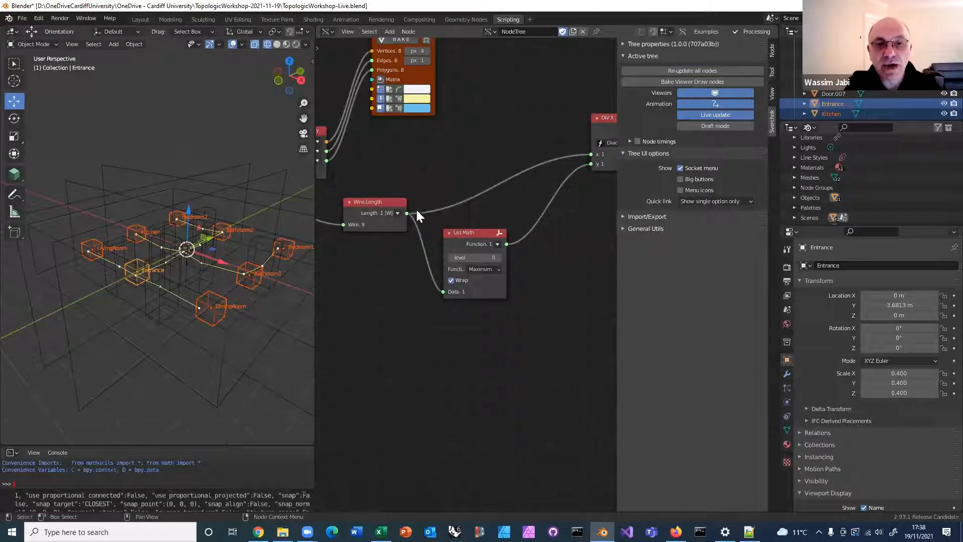
click(498, 258)
scroll(554, 277, down, 4)
middle_drag(455, 275, 359, 255)
Rearrange the List Math, Wire.Length and Divide nodes into a more compact layout
drag(367, 230, 394, 233)
middle_drag(441, 194, 459, 191)
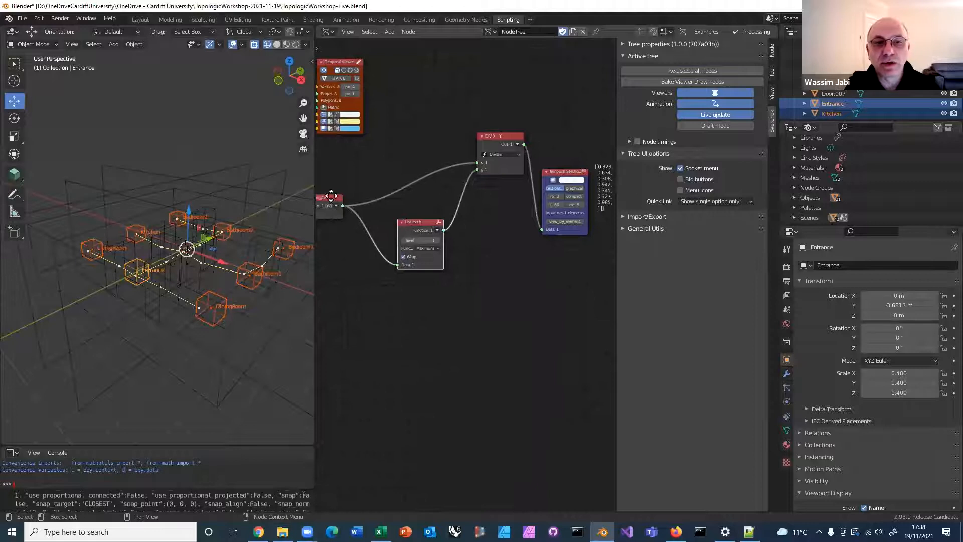
drag(333, 200, 366, 188)
drag(508, 137, 493, 163)
scroll(471, 219, up, 2)
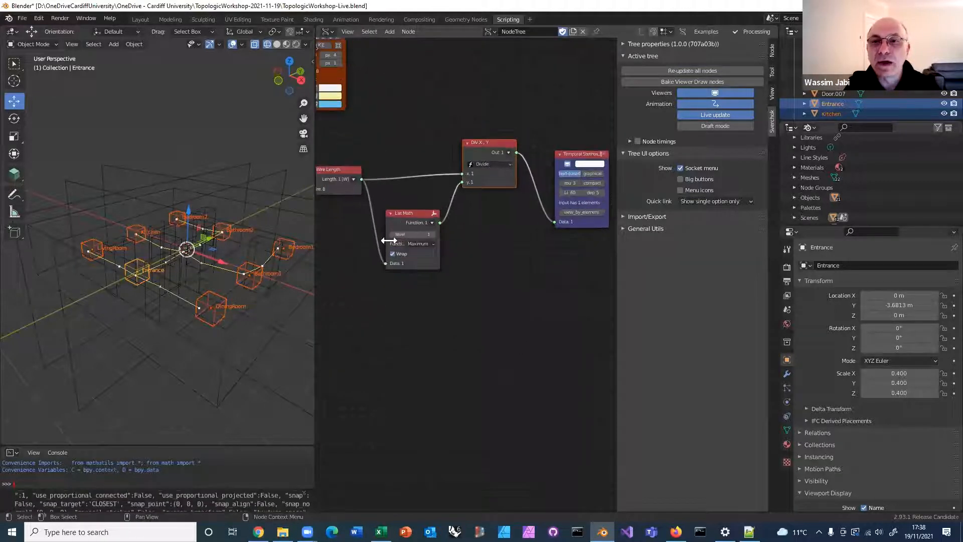
middle_drag(391, 237, 350, 246)
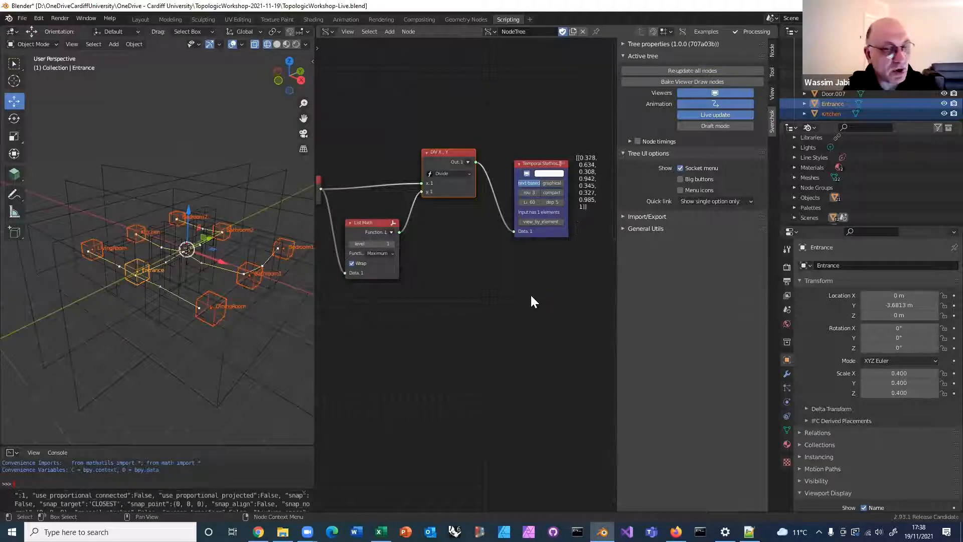
Duplicate the lower List Item node of the CSV branch below the original and link List Flip's data output to its Data input
scroll(528, 298, down, 2)
middle_drag(477, 299, 545, 306)
scroll(528, 300, down, 5)
scroll(432, 303, down, 5)
middle_drag(481, 296, 586, 233)
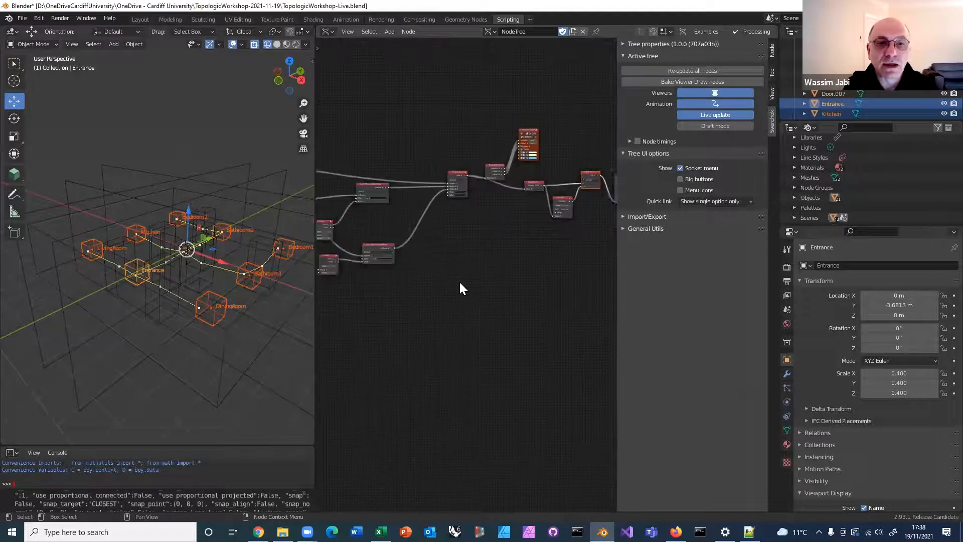
scroll(444, 278, up, 3)
middle_drag(447, 278, 545, 279)
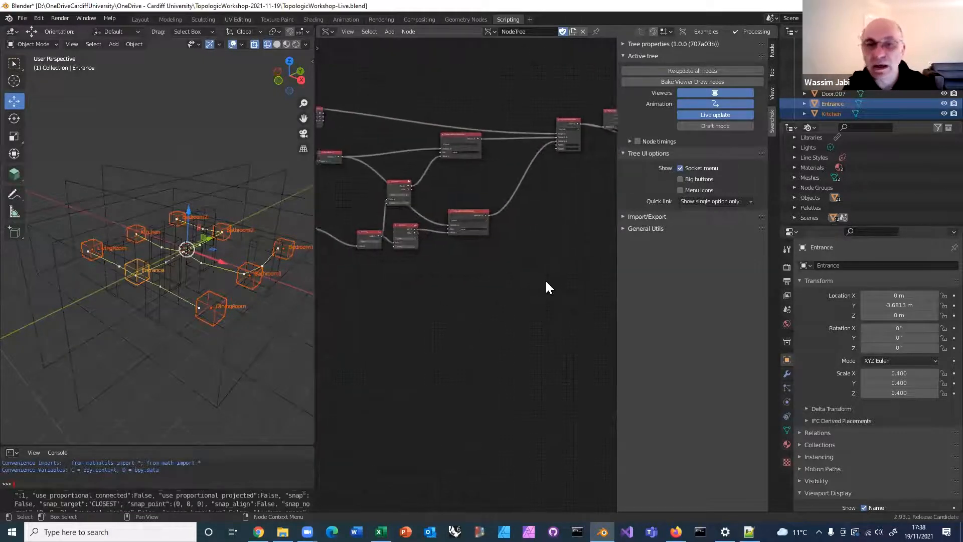
scroll(544, 282, up, 2)
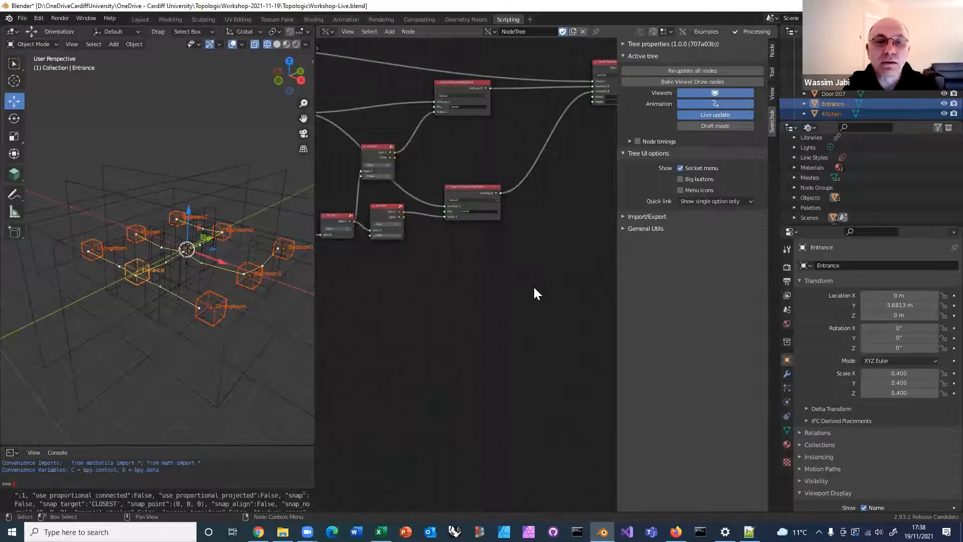
scroll(527, 286, down, 5)
middle_drag(495, 242, 418, 204)
scroll(532, 243, up, 5)
scroll(417, 202, up, 4)
middle_drag(435, 245, 446, 331)
scroll(446, 331, up, 3)
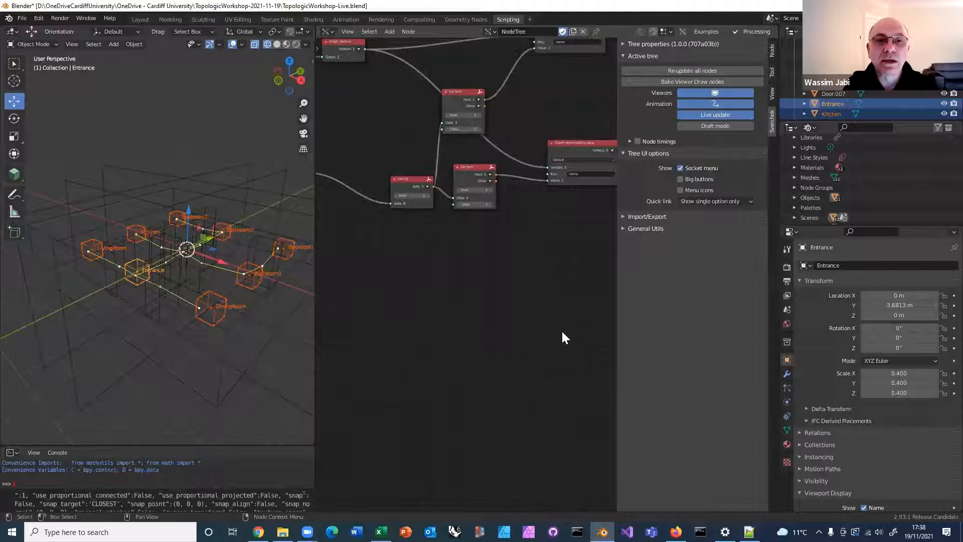
middle_drag(481, 288, 531, 294)
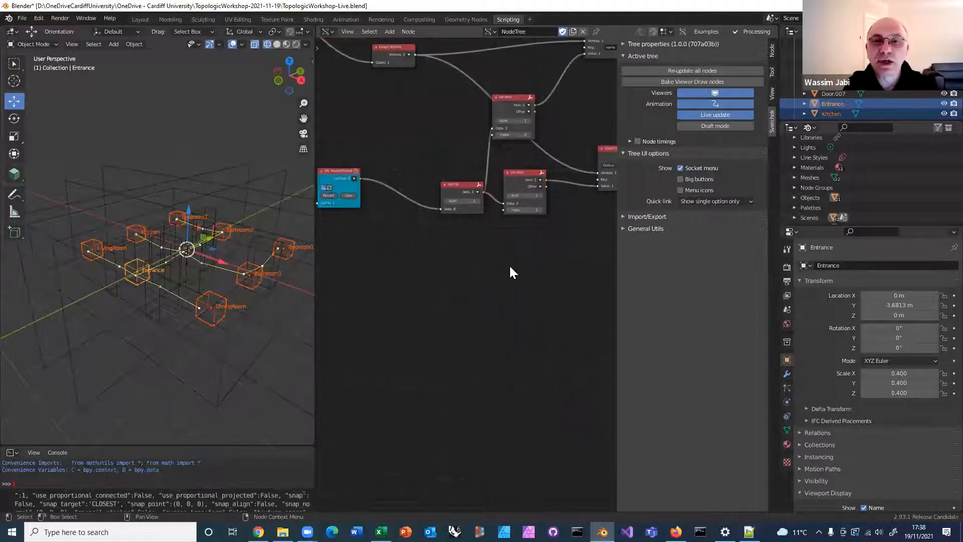
scroll(510, 266, down, 3)
middle_drag(485, 251, 429, 225)
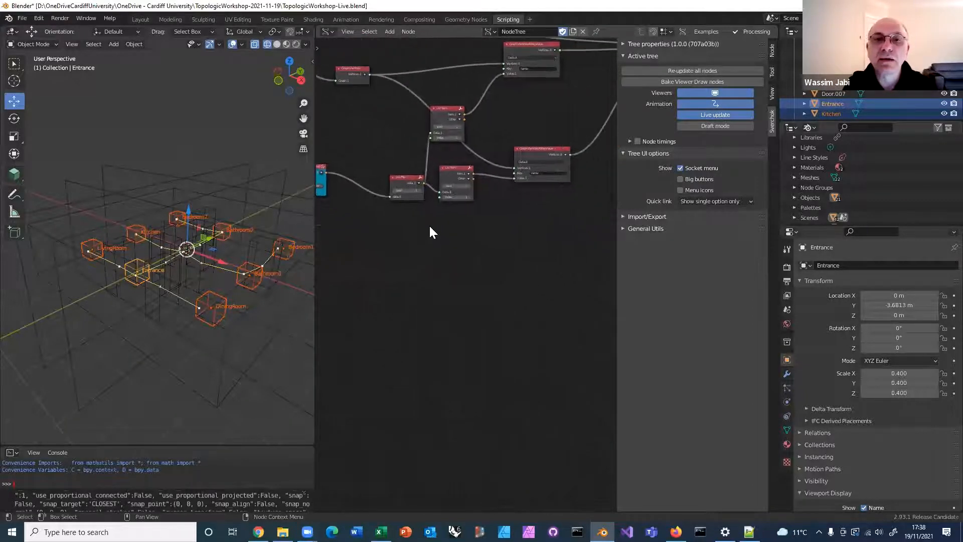
scroll(443, 216, up, 1)
drag(446, 160, 452, 161)
key(ctrl+c)
key(ctrl+v)
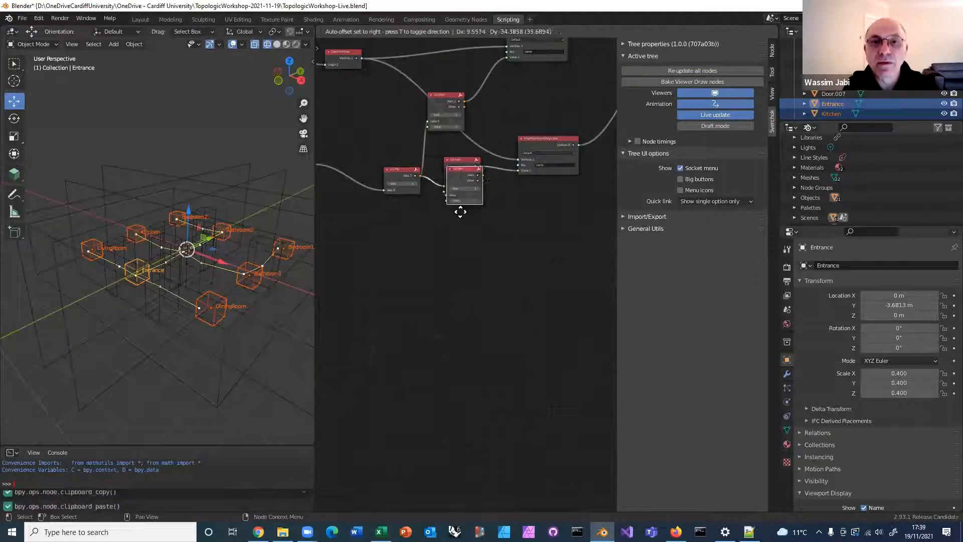
click(450, 227)
scroll(448, 222, up, 2)
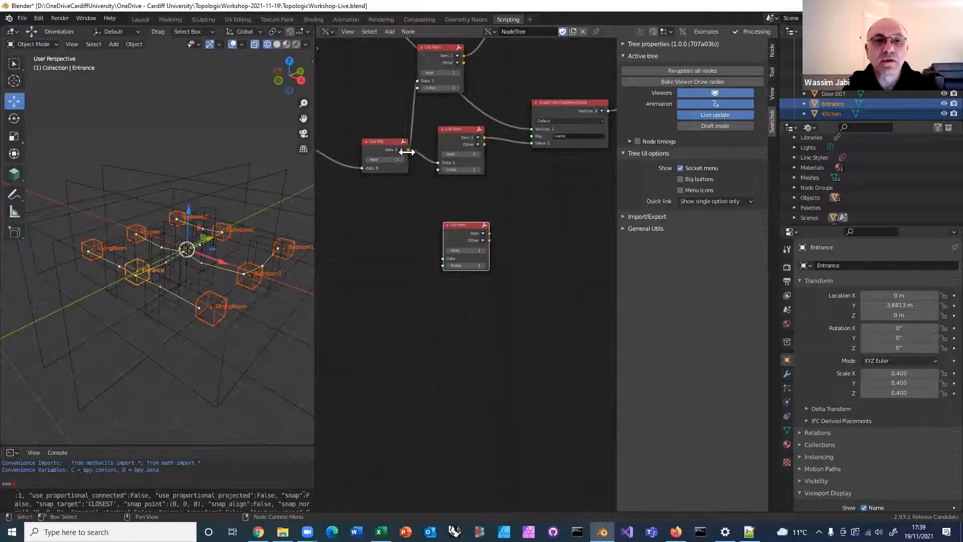
drag(408, 149, 442, 258)
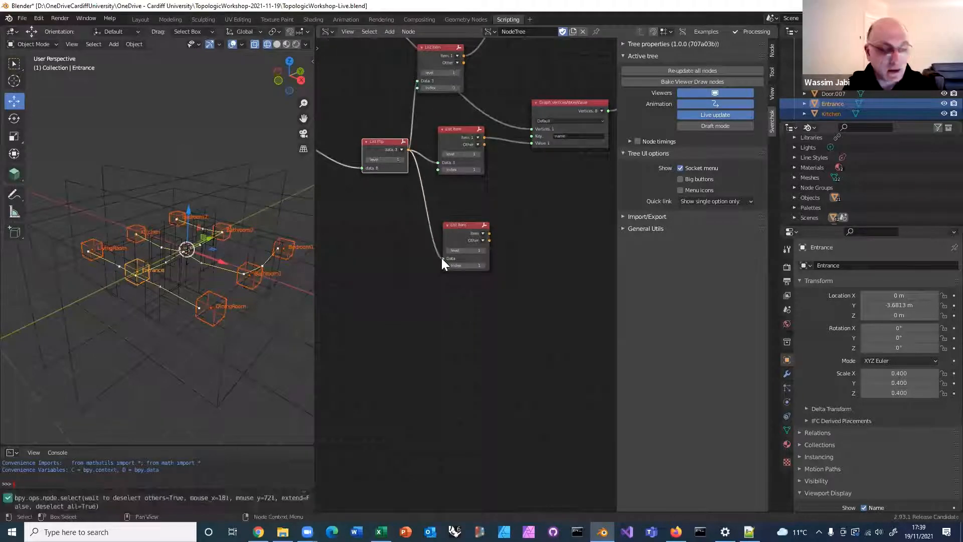
ctrl+shift+click(449, 233)
drag(542, 153, 546, 192)
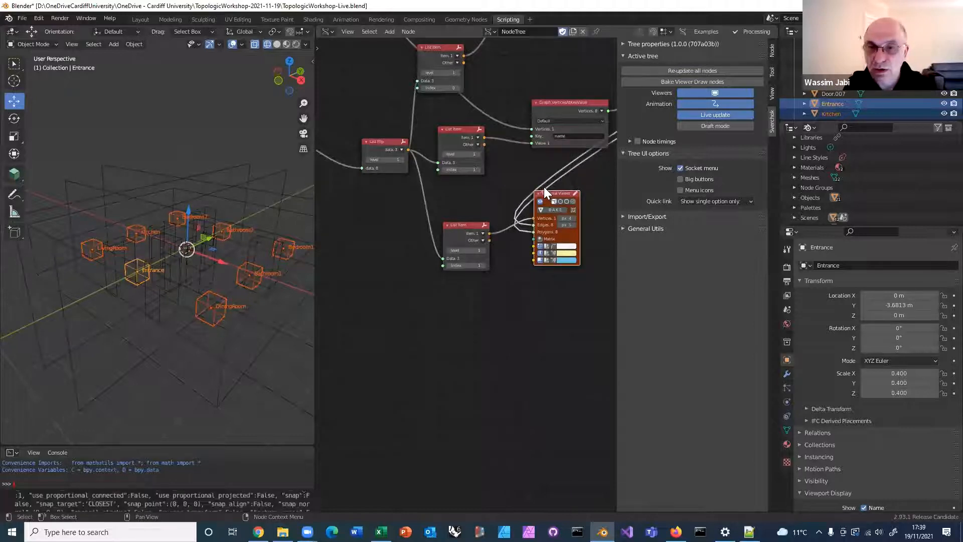
key(Delete)
Add a Stethoscope MK2 node beside the duplicated List Item and link the Item output to its Data input
key(alt+space)
text(steh)
key(Return)
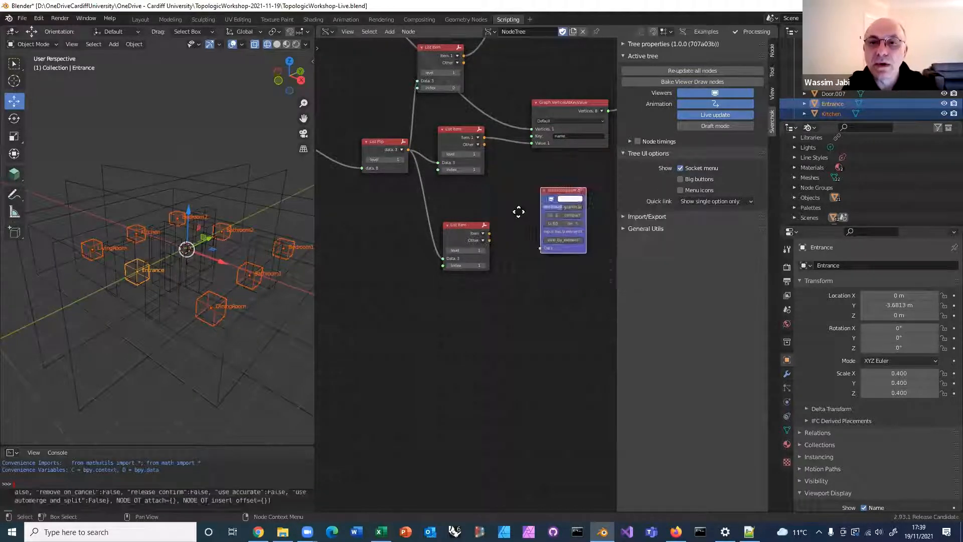
drag(488, 232, 508, 254)
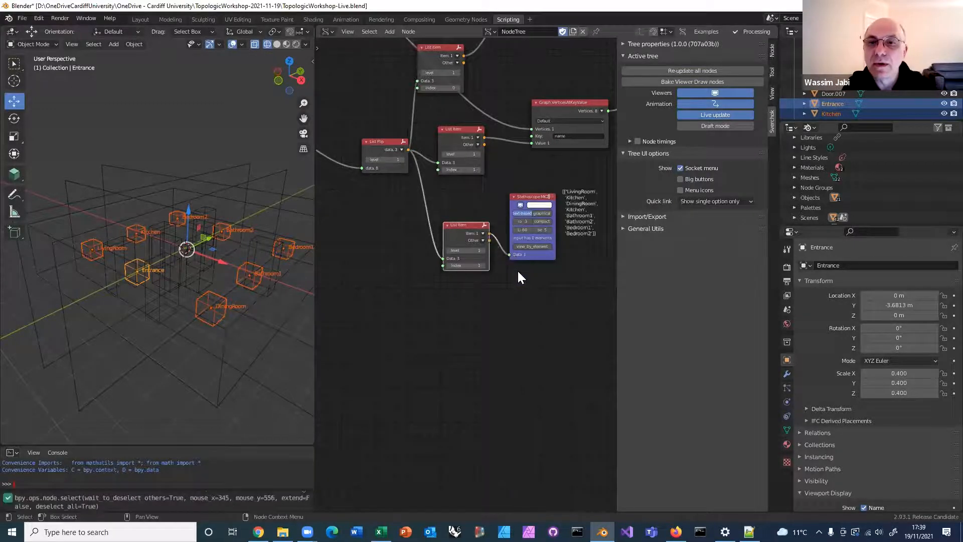
Set the index of the duplicated List Item node to 2
scroll(492, 266, up, 1)
click(485, 266)
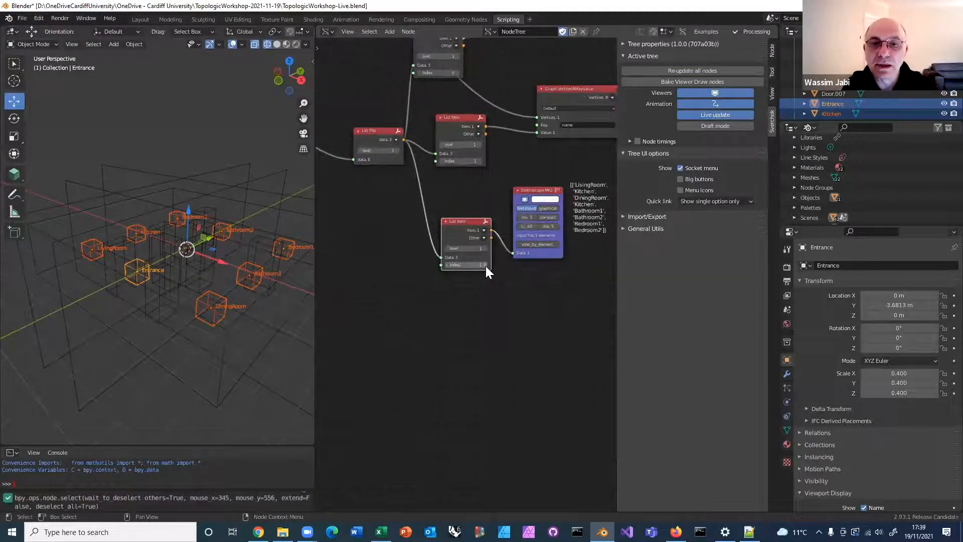
middle_drag(515, 288, 409, 286)
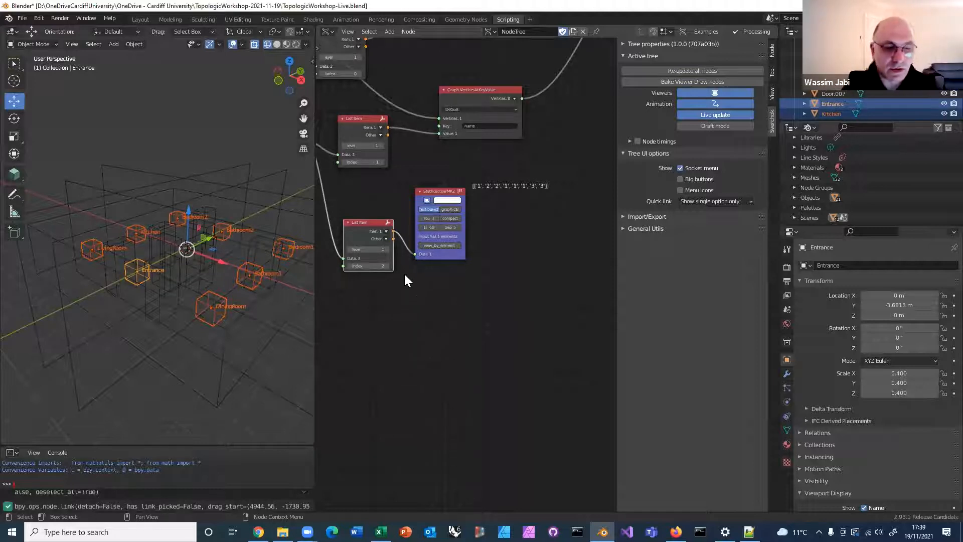
Open Topologic-Tutorial.pdf in Adobe Acrobat and examine the STEP 20 node diagram for getting and normalizing adjacency scores
click(282, 531)
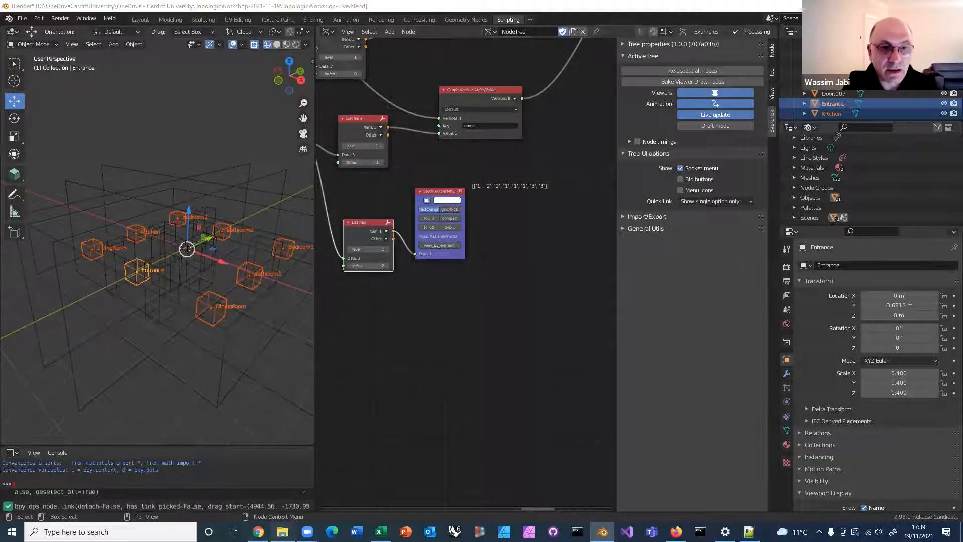
double_click(202, 210)
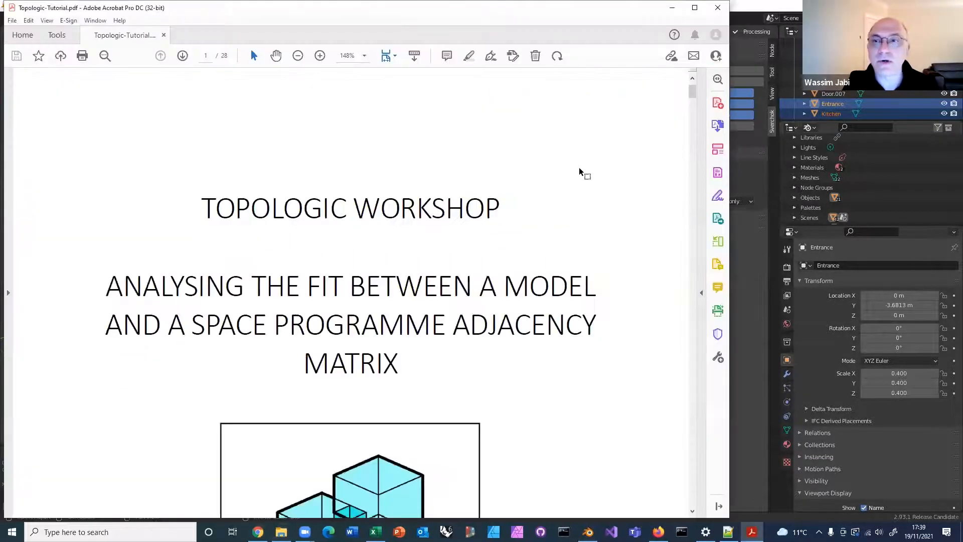
scroll(626, 119, down, 5)
drag(694, 95, 726, 400)
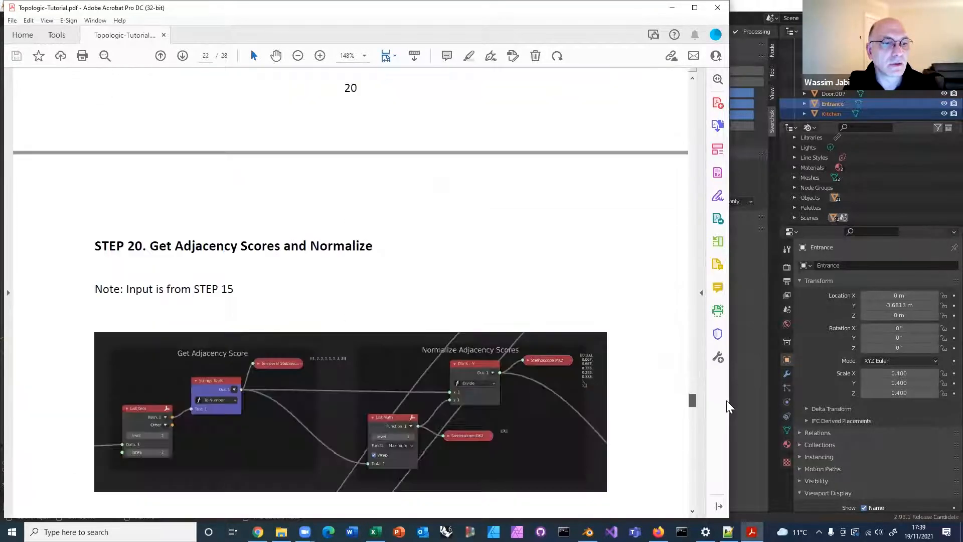
scroll(608, 331, down, 2)
scroll(605, 316, down, 3)
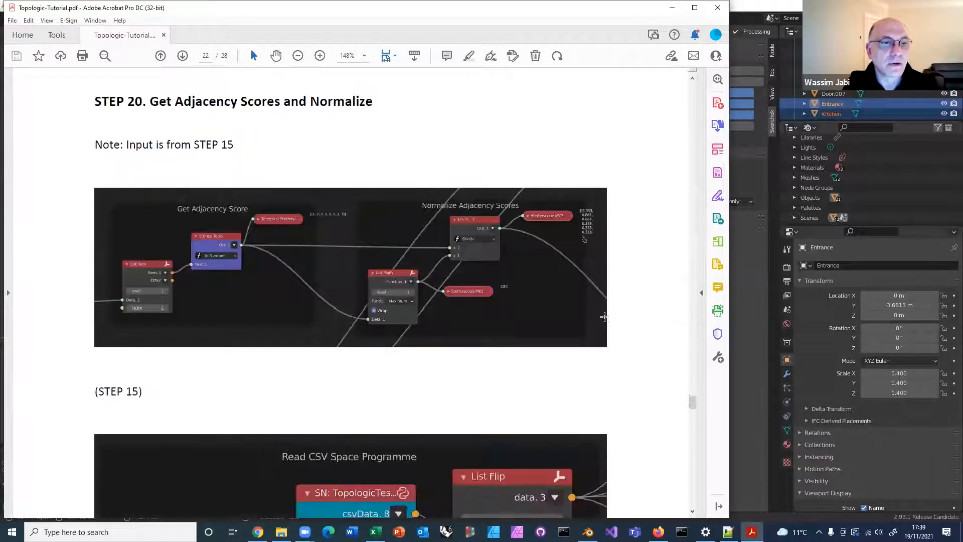
scroll(604, 317, down, 1)
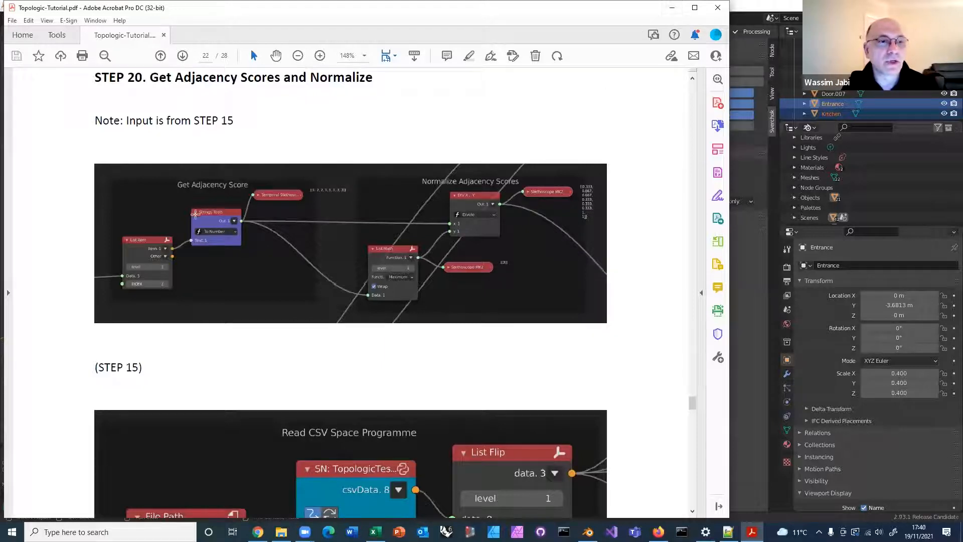
click(670, 13)
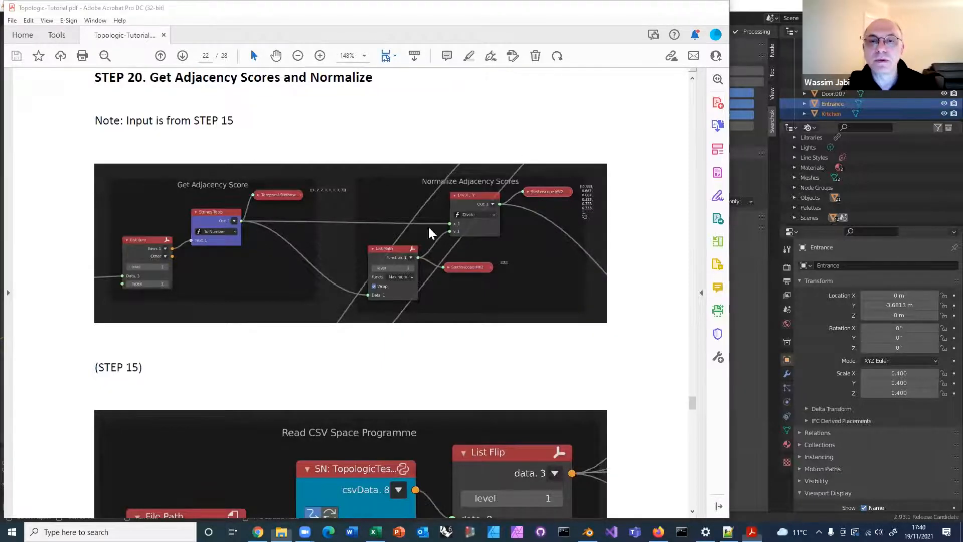
Return to Blender and widen the node editor across most of the 3D viewport
click(535, 80)
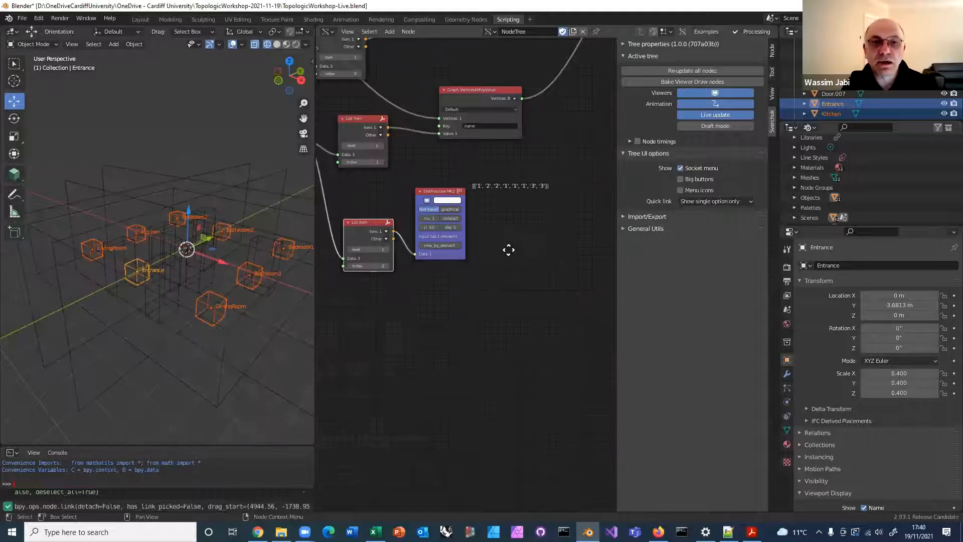
drag(314, 335, 91, 316)
scroll(476, 233, up, 3)
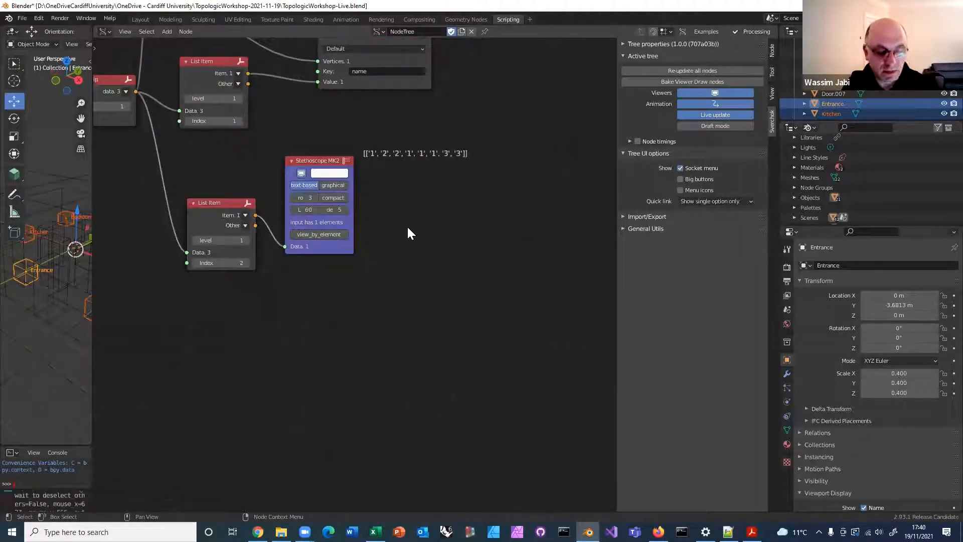
Add a Strings Tools node beside the Stethoscope MK2 and set its function to To Number
key(alt+space)
text(string too)
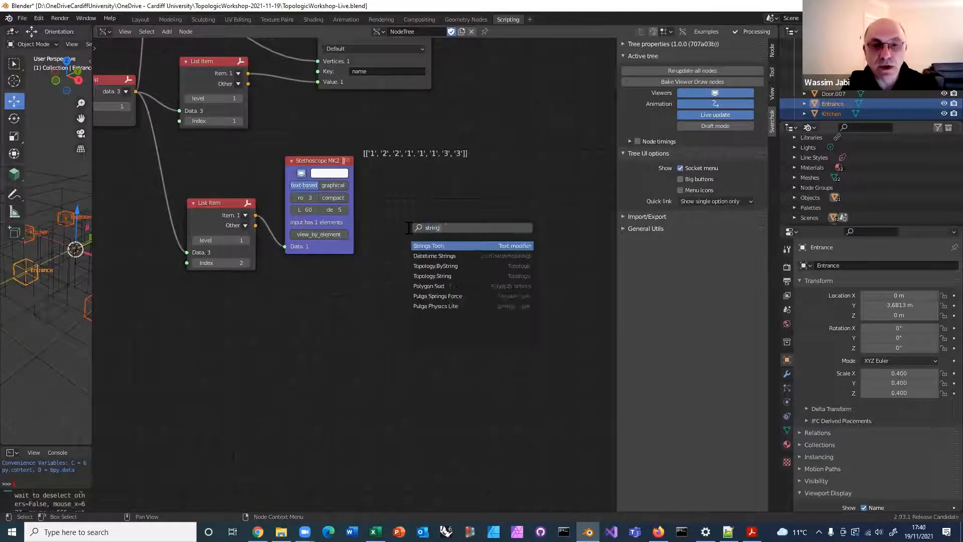
click(435, 245)
click(442, 192)
click(443, 200)
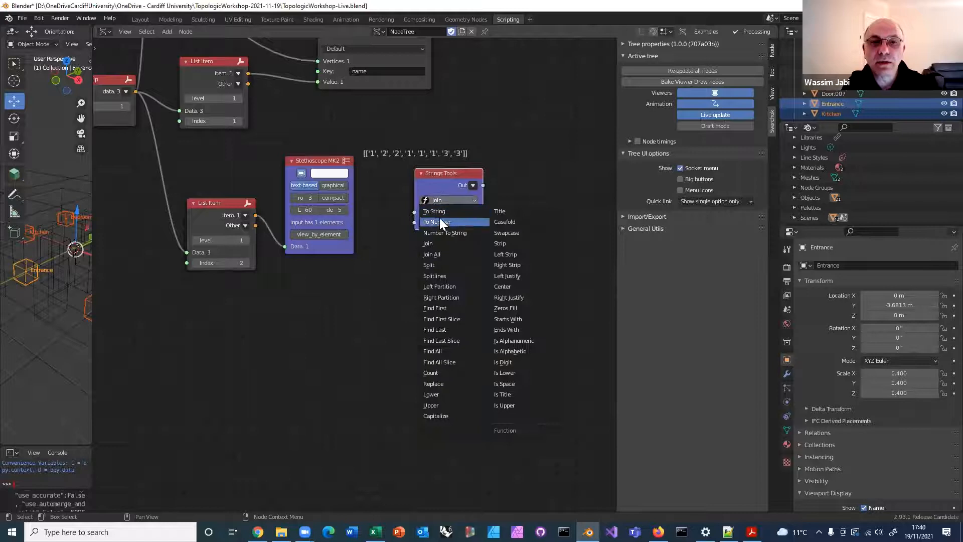
click(440, 219)
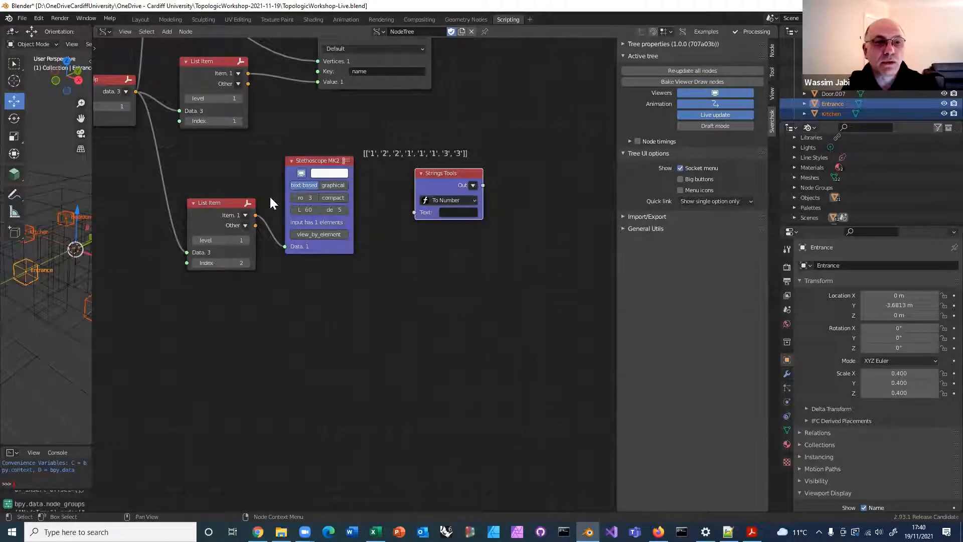
Route the duplicated List Item's Item output through the Strings Tools Text input and link its Out to the Stethoscope MK2
drag(309, 160, 308, 83)
drag(255, 214, 414, 212)
drag(373, 107, 518, 145)
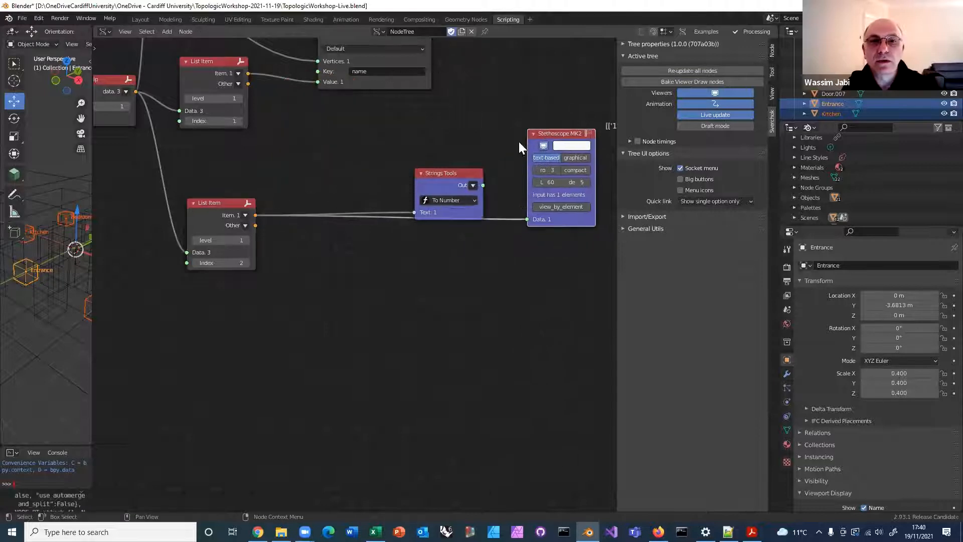
drag(483, 185, 526, 219)
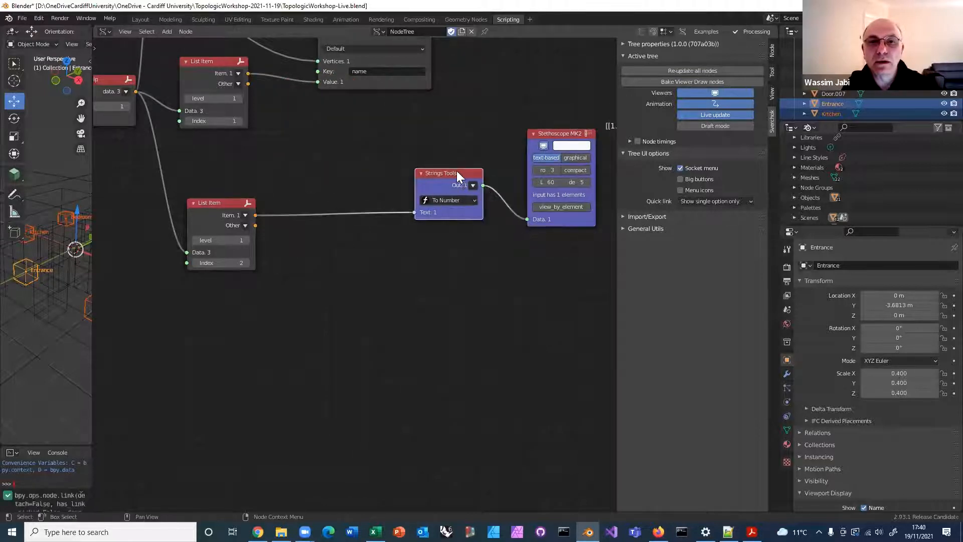
Move the Strings Tools and Stethoscope MK2 nodes closer to the duplicated List Item
drag(456, 171, 363, 179)
drag(553, 132, 447, 166)
middle_drag(577, 187, 479, 218)
scroll(479, 218, down, 1)
middle_drag(417, 165, 350, 98)
scroll(399, 203, down, 3)
scroll(401, 207, down, 2)
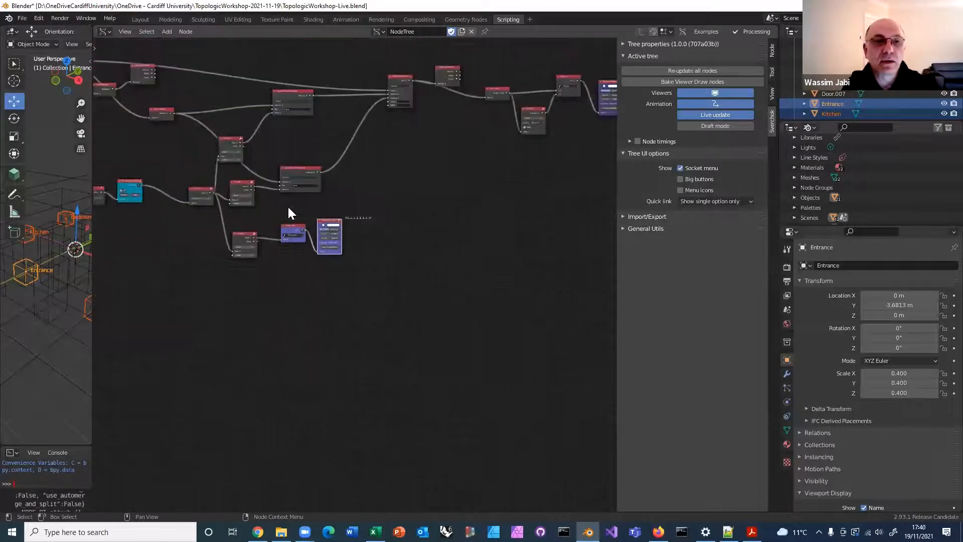
Move the Strings Tools and Stethoscope MK2 pair together to the area below the path-length normalization nodes
click(317, 244)
drag(297, 231, 544, 170)
middle_drag(464, 182, 336, 206)
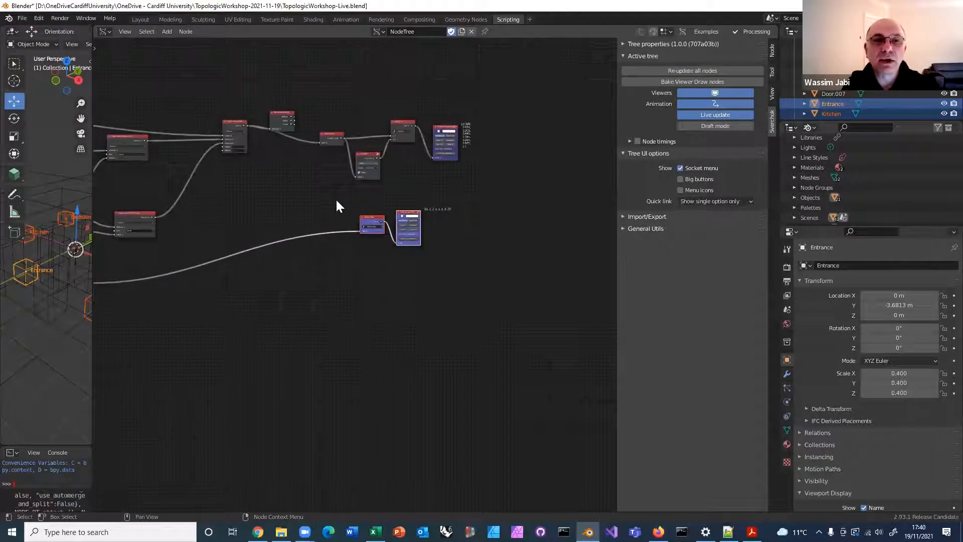
drag(344, 197, 452, 249)
drag(383, 215, 342, 199)
scroll(362, 188, up, 3)
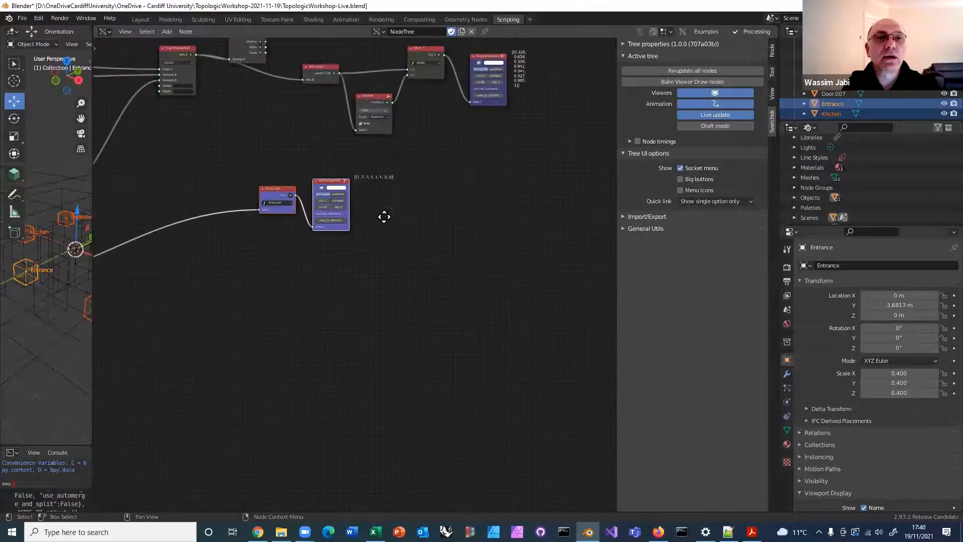
scroll(398, 235, up, 3)
middle_drag(414, 220, 381, 249)
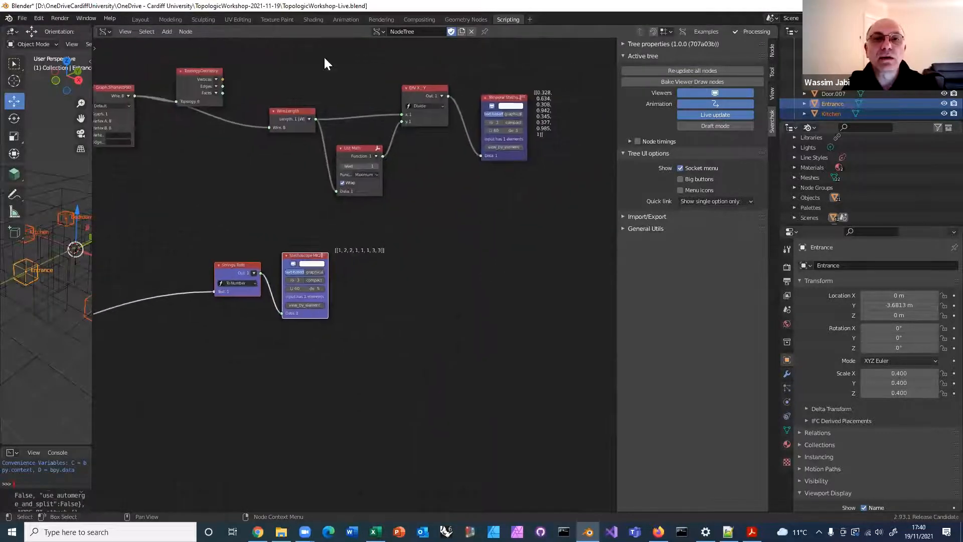
Copy the path-length List Math and Divide nodes and place the copies below the originals
drag(322, 61, 455, 203)
key(ctrl+c)
key(ctrl+v)
drag(370, 148, 410, 294)
Lower the Stethoscope MK2 out of the way and link Strings Tools' Out to the copied List Math's Data and the copied Divide's x
drag(317, 258, 321, 347)
scroll(341, 257, up, 1)
drag(253, 273, 373, 321)
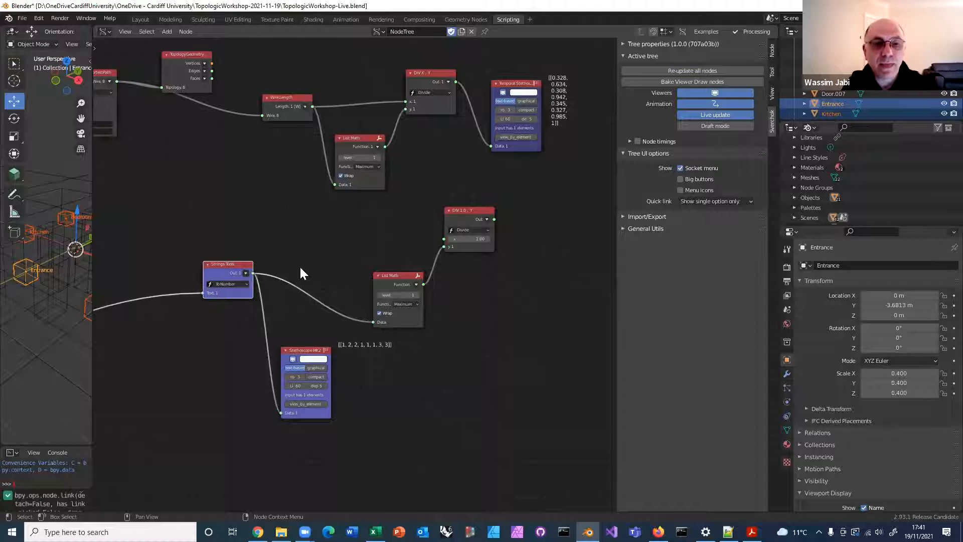
drag(253, 272, 475, 240)
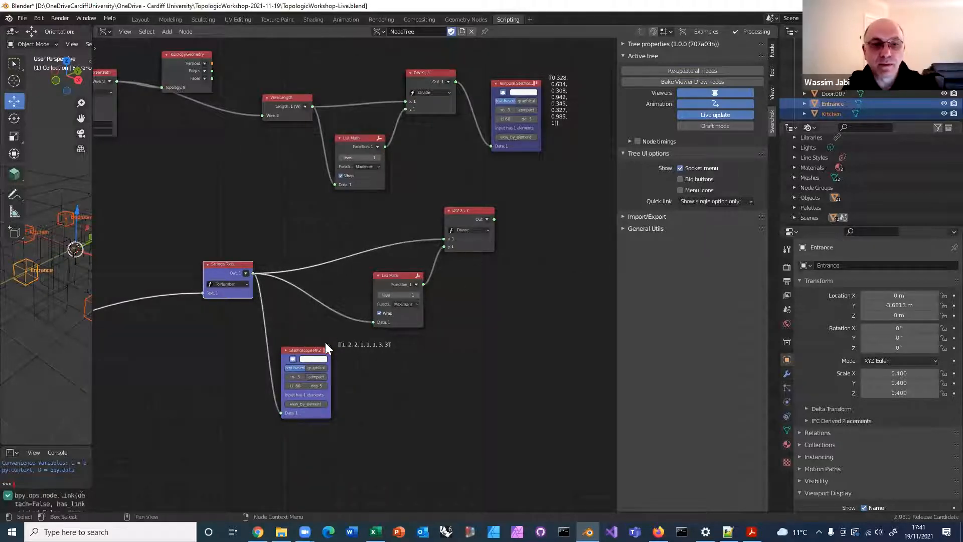
Move the Stethoscope MK2 beside the copied Divide node and link the Divide output to its Data input
drag(319, 348, 557, 254)
drag(494, 219, 520, 318)
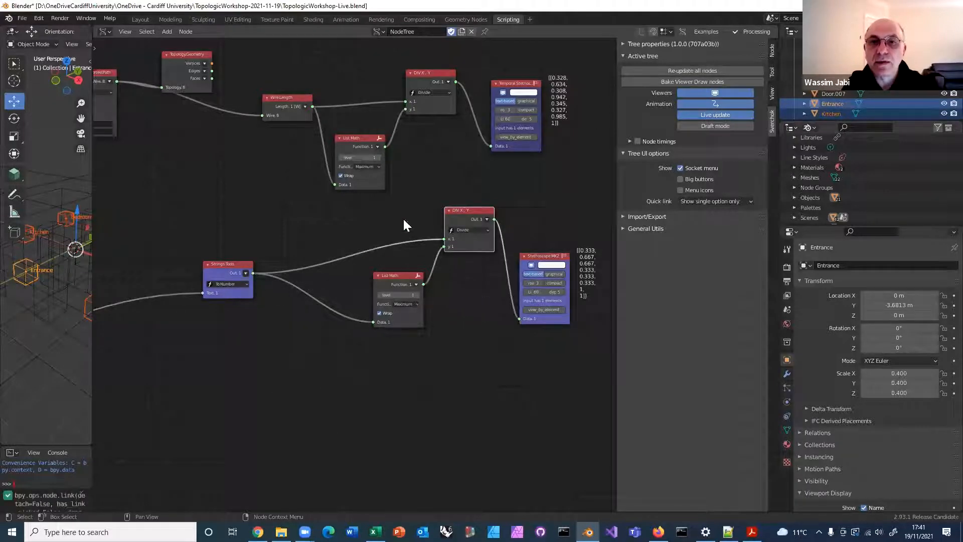
scroll(532, 178, down, 2)
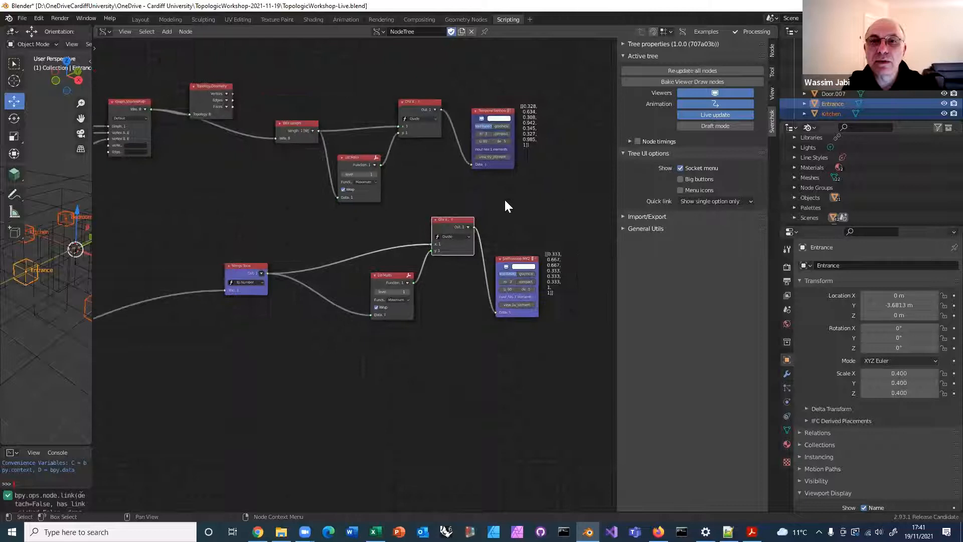
Compare the normalized path lengths with the normalized adjacency scores by temporarily placing the lower Stethoscope under the upper one
scroll(465, 191, up, 2)
middle_drag(483, 186, 369, 188)
drag(439, 258, 415, 179)
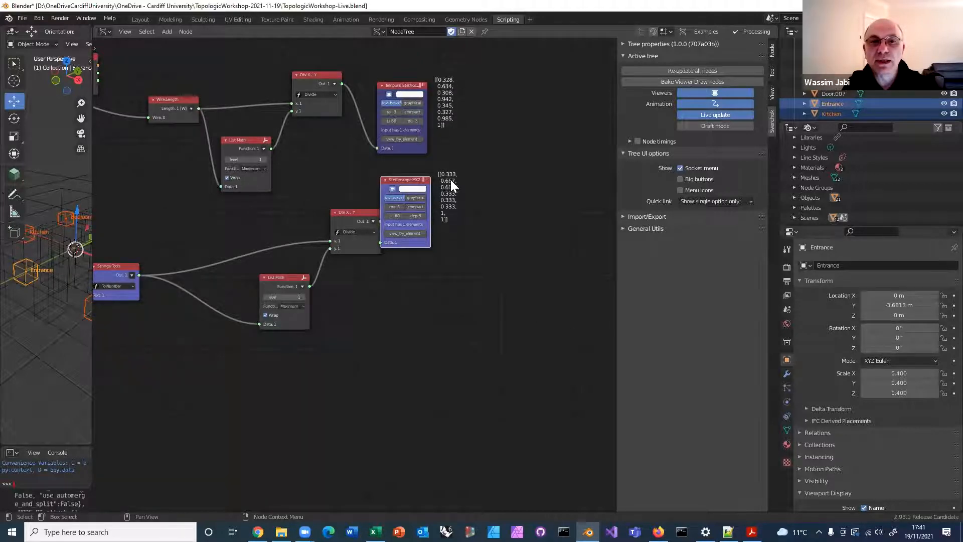
click(457, 94)
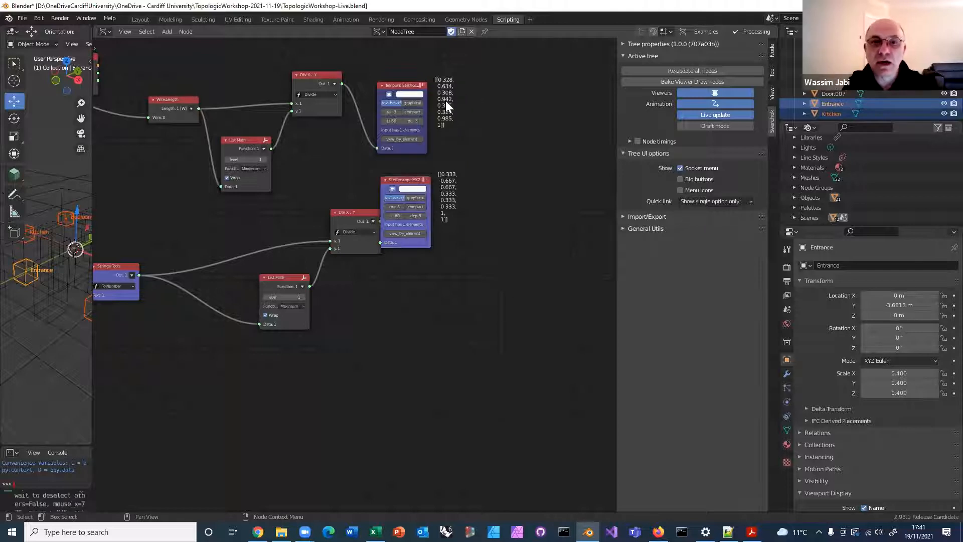
drag(416, 180, 438, 205)
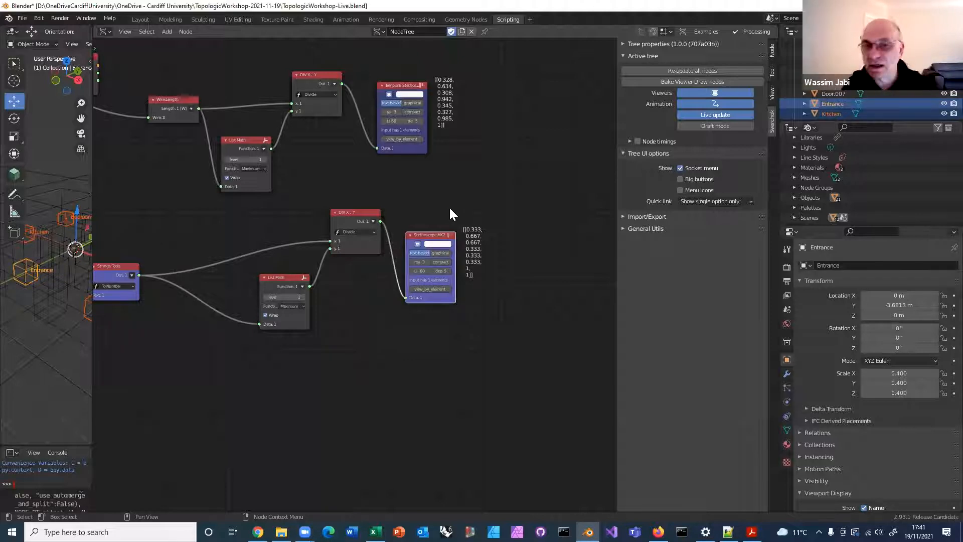
Add a Scalar Math node beyond the two Stethoscope nodes and set its function to Sub
scroll(448, 216, down, 1)
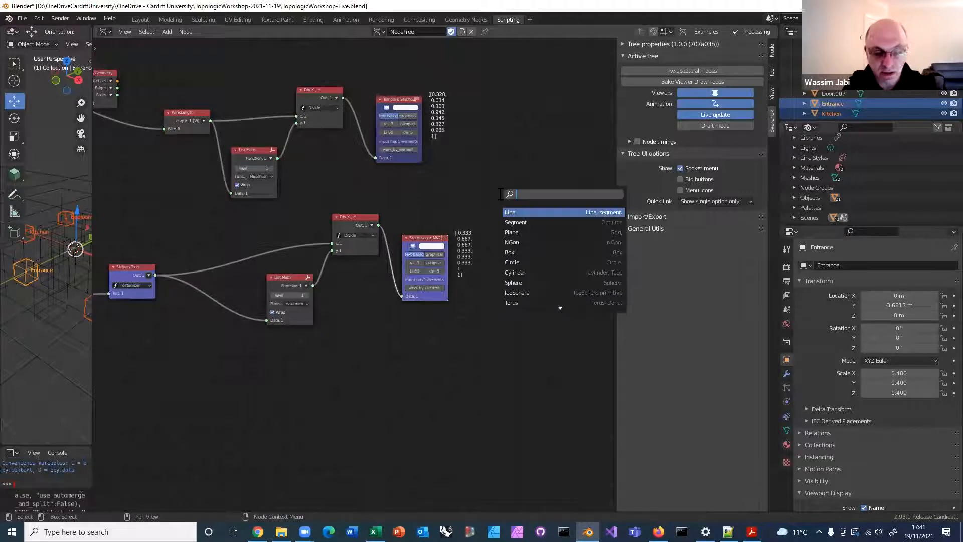
text(scal)
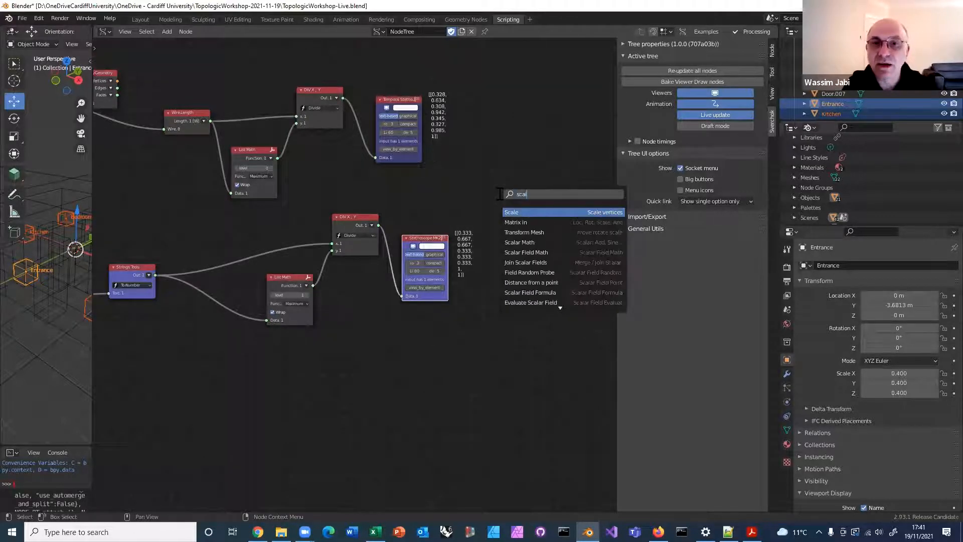
text(e)
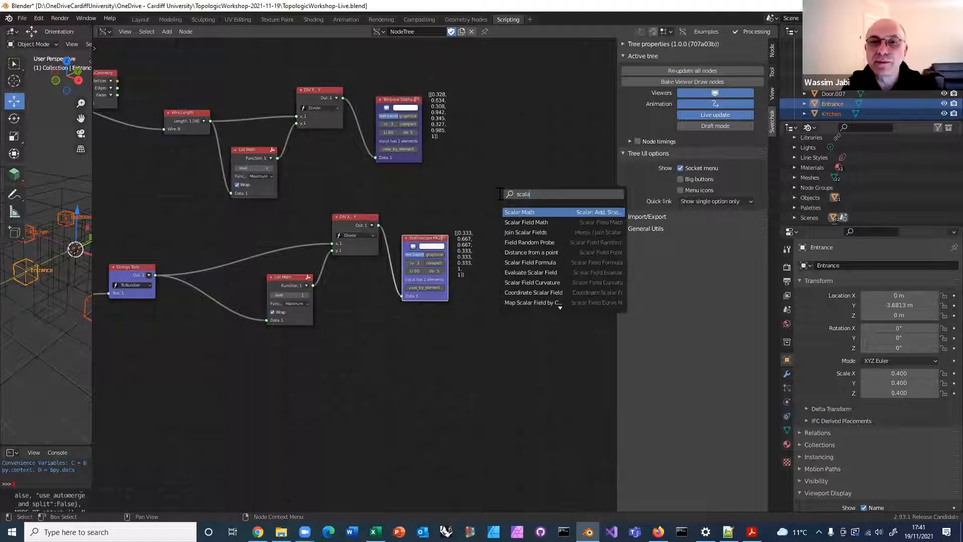
click(521, 211)
click(520, 158)
click(526, 166)
click(508, 181)
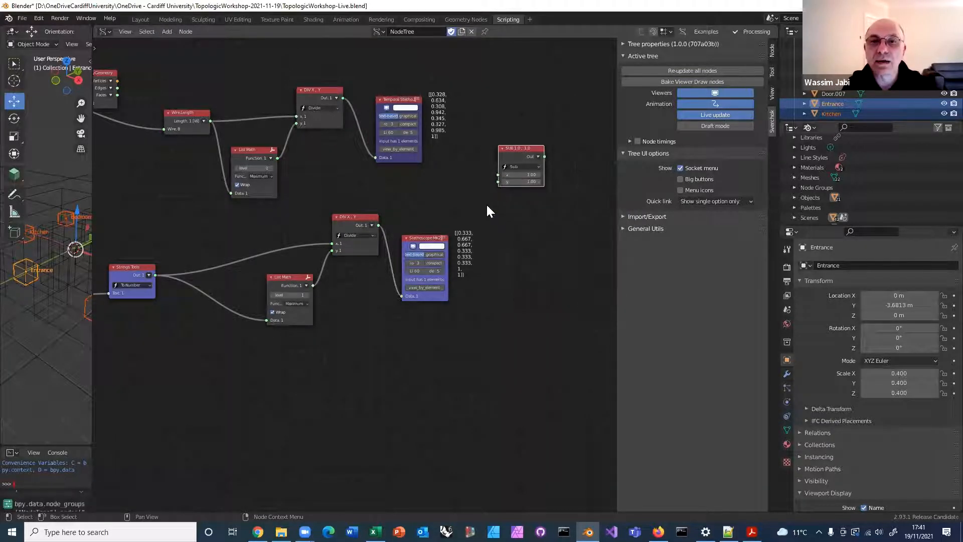
Link the upper Divide output to the Sub node's x and the lower Divide output to its y
drag(343, 97, 499, 175)
drag(379, 226, 498, 182)
middle_drag(461, 237, 378, 248)
Duplicate the Sub node, set the copy's function to Absolute and link the Sub output to its x input
click(451, 162)
key(shift+d)
click(519, 185)
click(511, 189)
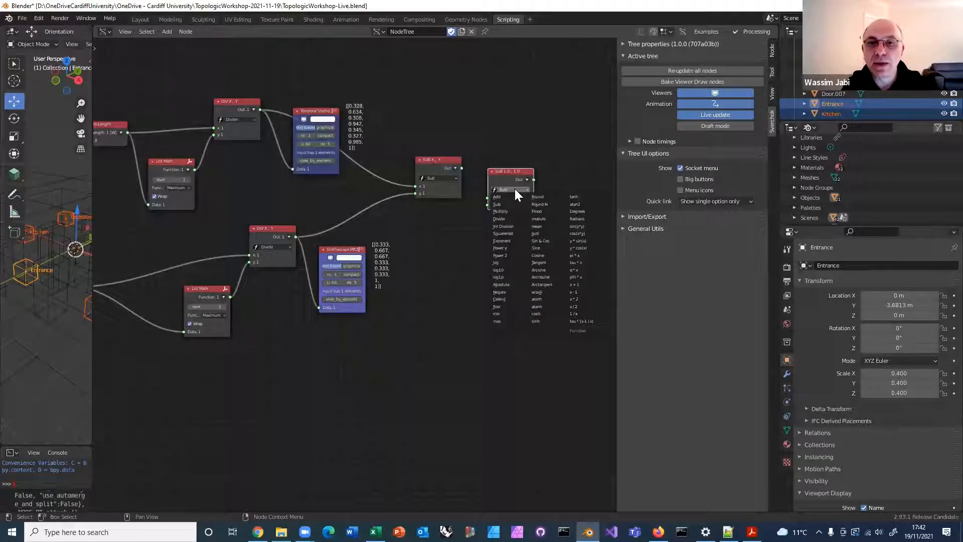
click(504, 284)
scroll(510, 243, up, 2)
middle_drag(494, 221, 448, 221)
drag(443, 140, 475, 178)
Move the lower Stethoscope MK2 beside the Absolute node, link the Absolute output to its Data input and examine the differences
drag(277, 245, 522, 228)
drag(534, 155, 508, 299)
middle_drag(494, 286, 393, 278)
drag(448, 221, 509, 115)
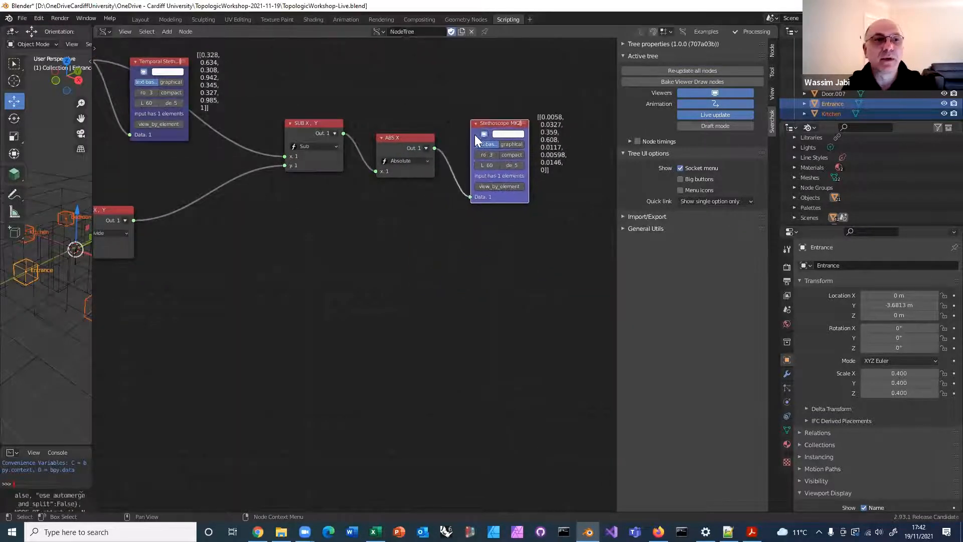
scroll(354, 326, up, 3)
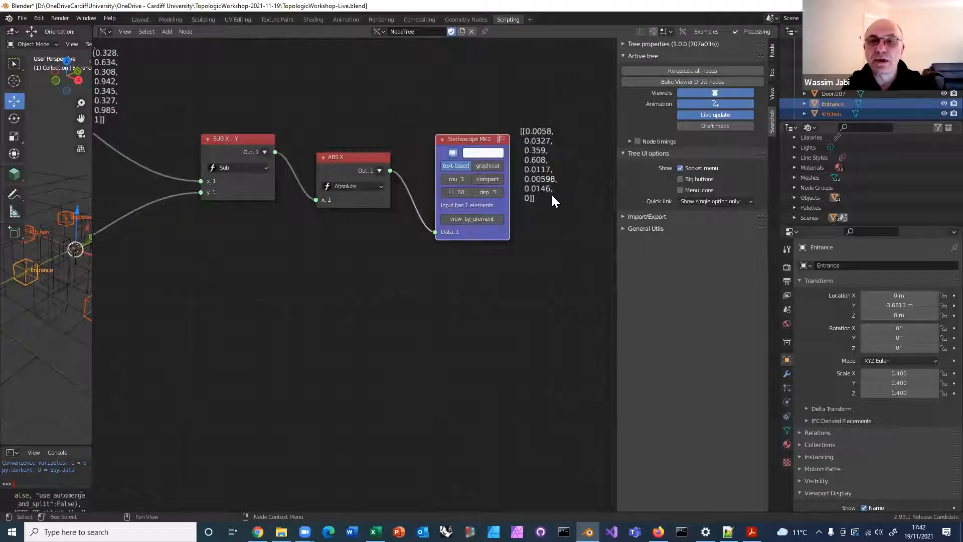
ctrl+middle_drag(549, 195, 564, 259)
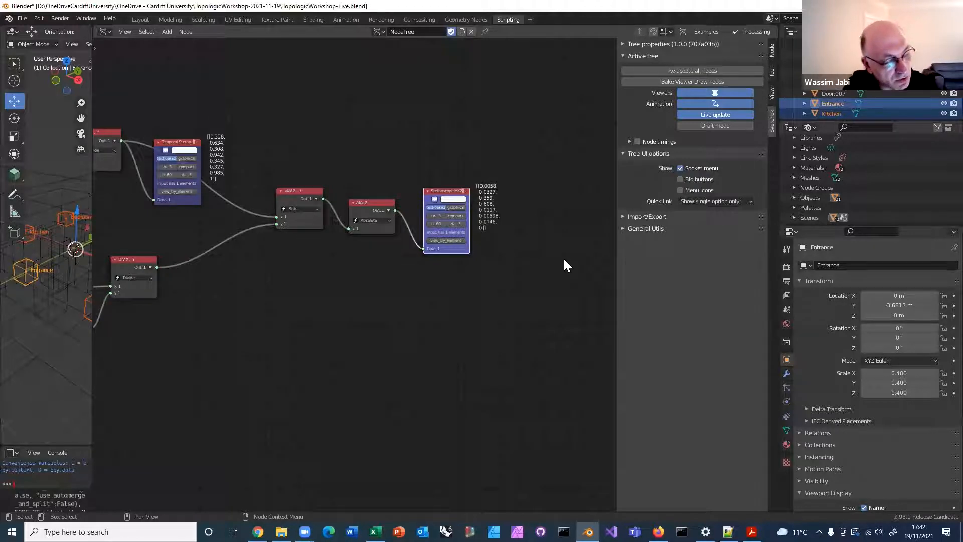
middle_drag(501, 248, 491, 249)
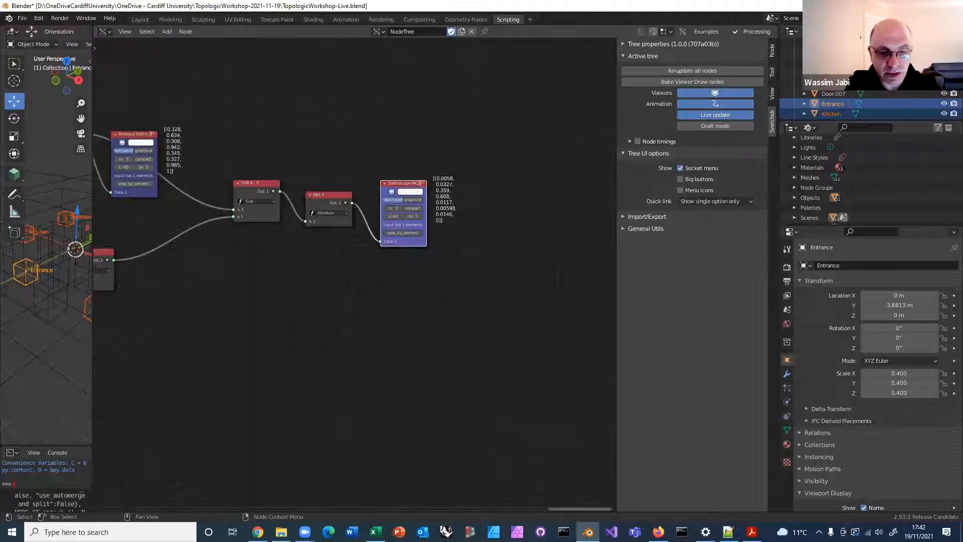
Switch to Topologic-Tutorial.pdf in Adobe Acrobat and examine the STEP 22 diagram for converting the difference into colour
click(751, 532)
scroll(328, 280, down, 10)
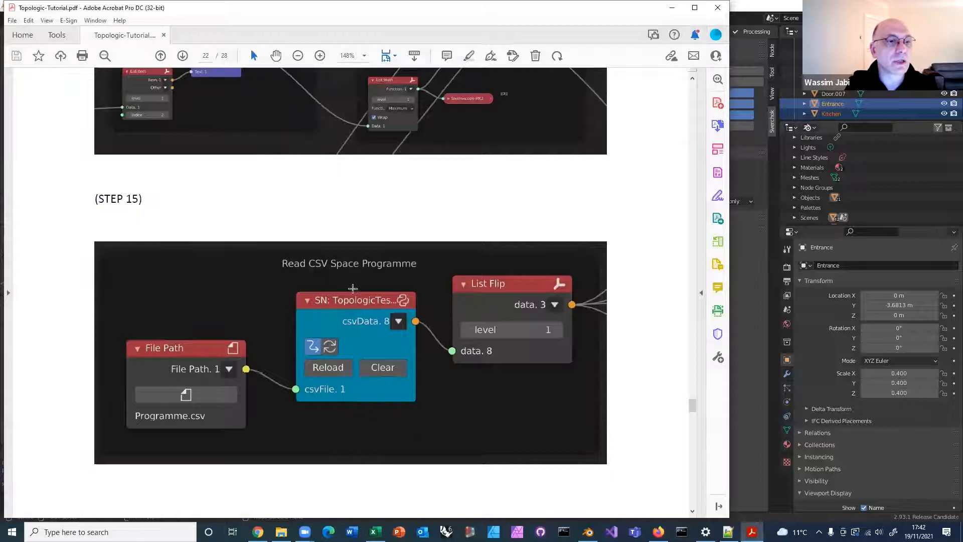
scroll(361, 289, down, 10)
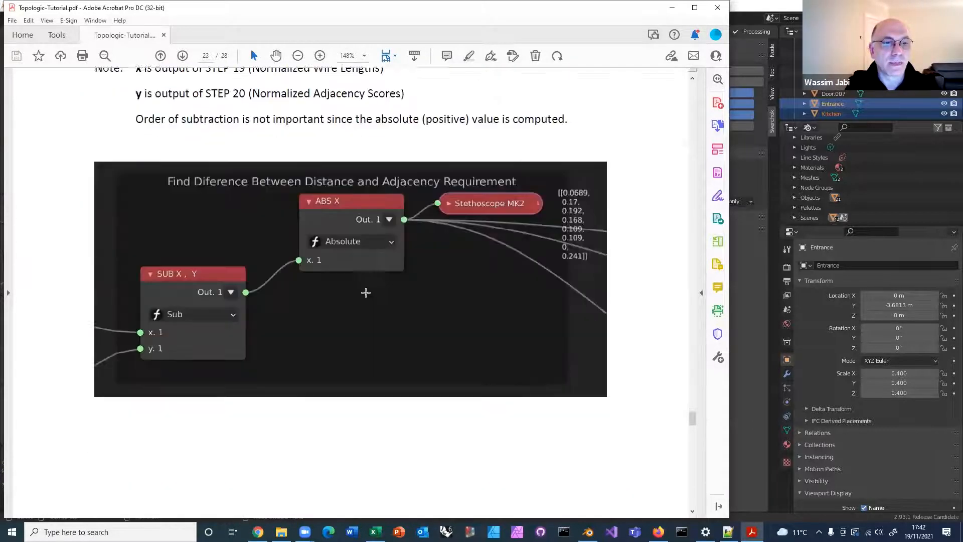
scroll(372, 292, down, 10)
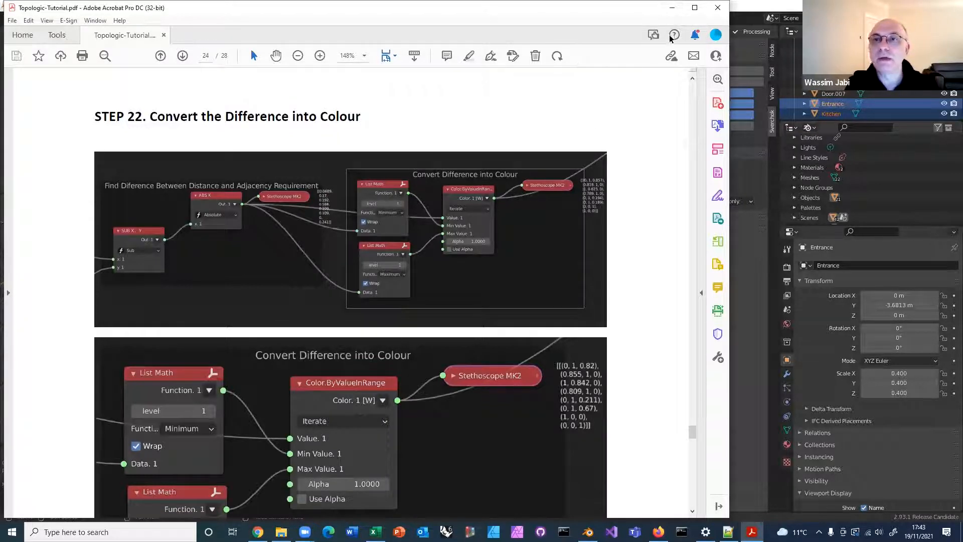
Return to Blender and add a Color.ByValueInRange node beyond the Stethoscope MK2 showing the absolute differences
click(672, 11)
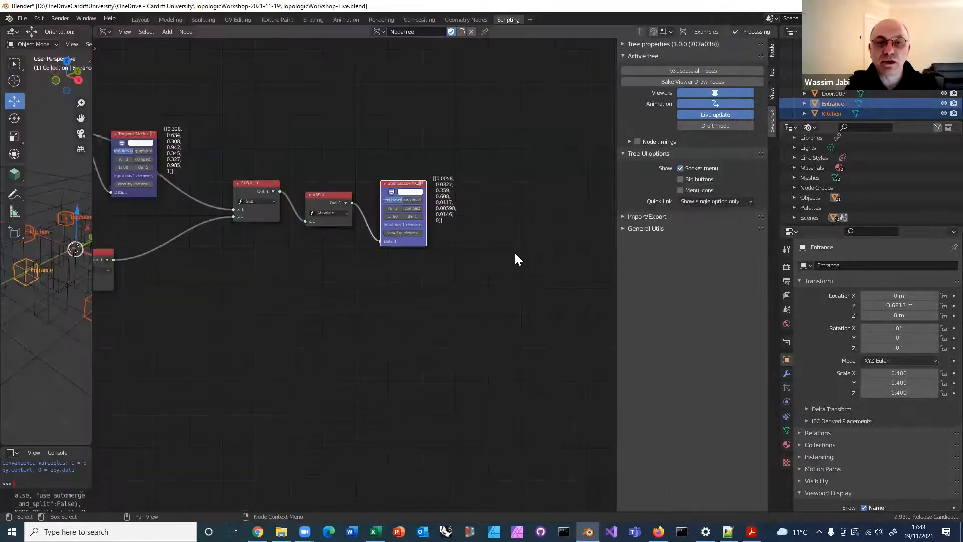
key(alt+space)
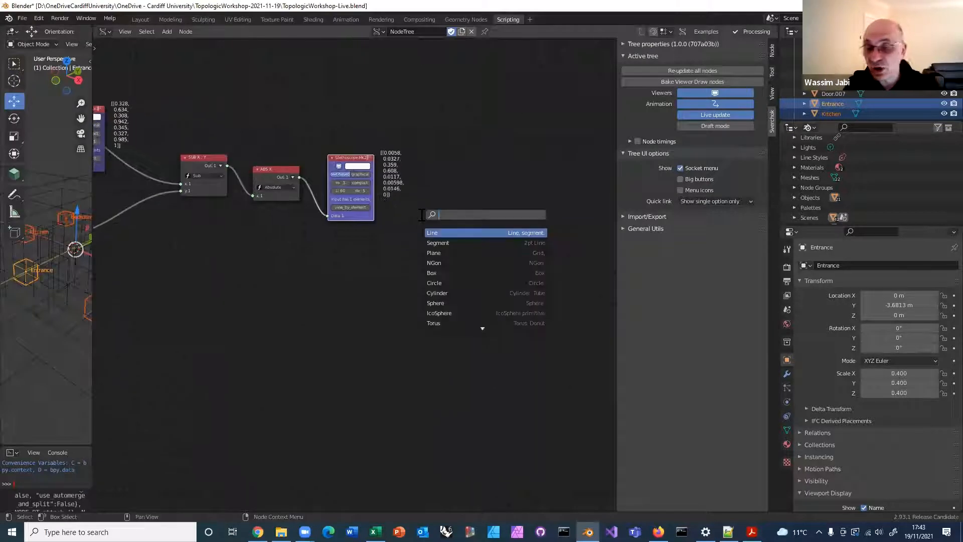
text(Color.By)
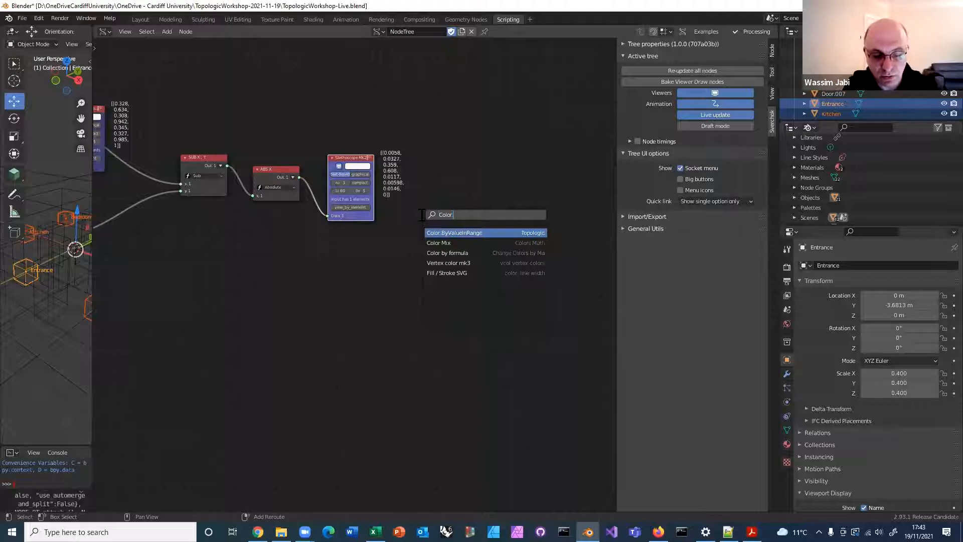
click(440, 232)
click(454, 130)
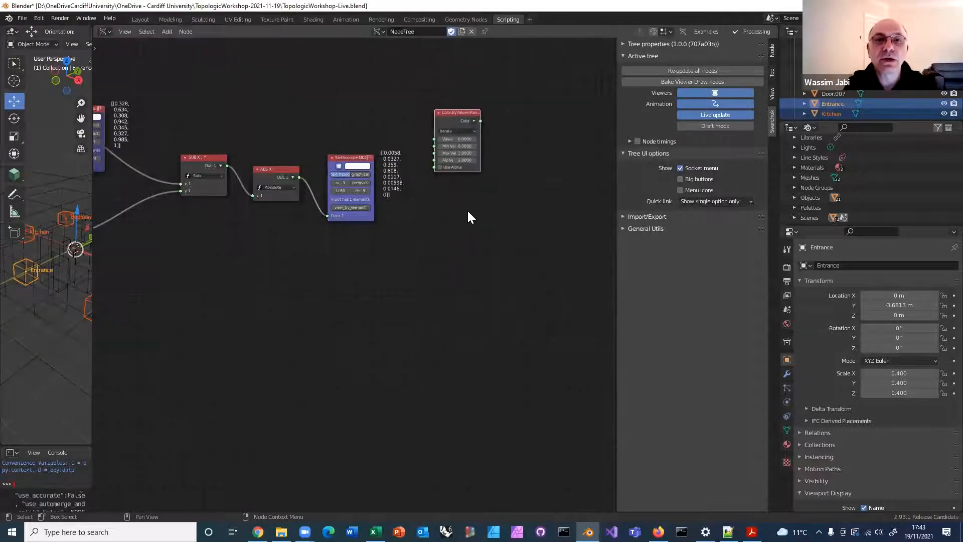
scroll(467, 209, up, 2)
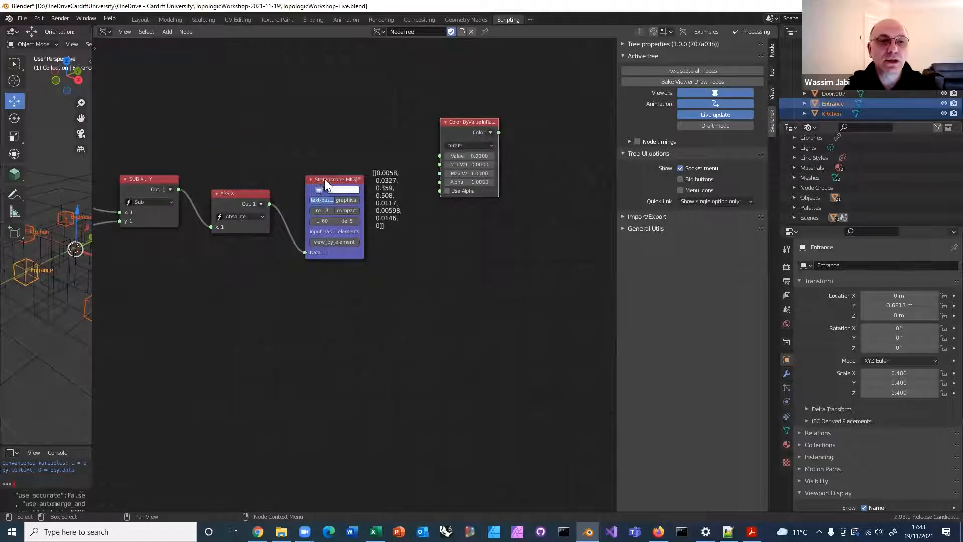
Move the Stethoscope MK2 lower and link the Absolute output to the Value input of Color.ByValueInRange
drag(324, 179, 318, 227)
drag(270, 204, 440, 155)
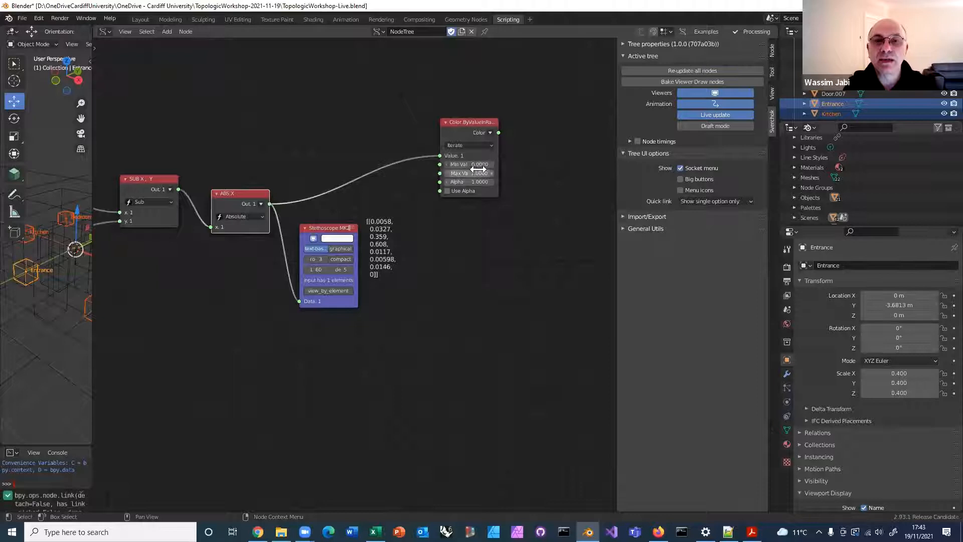
middle_drag(535, 209, 405, 236)
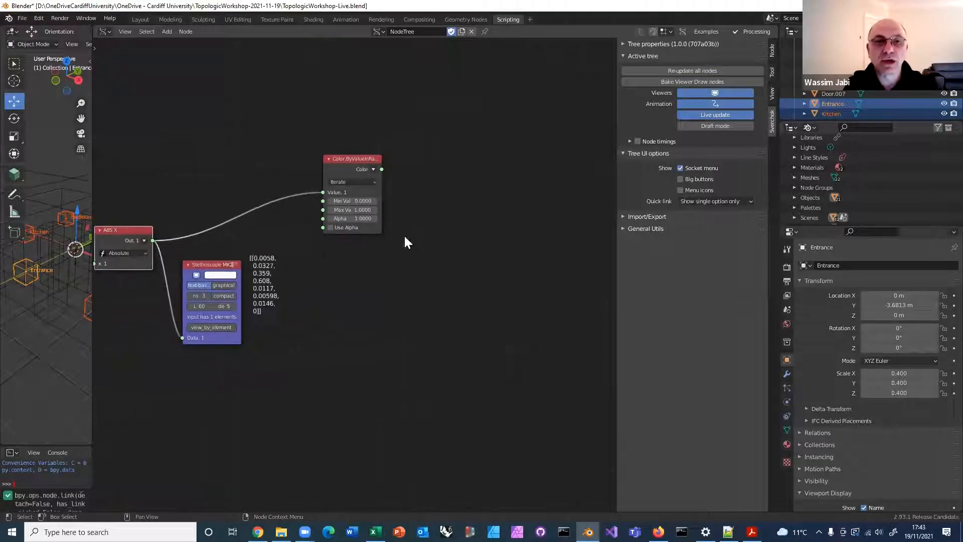
Attach a Temporal Stethoscope to the Color output of Color.ByValueInRange and examine the generated colours
ctrl+shift+click(347, 166)
scroll(434, 236, up, 2)
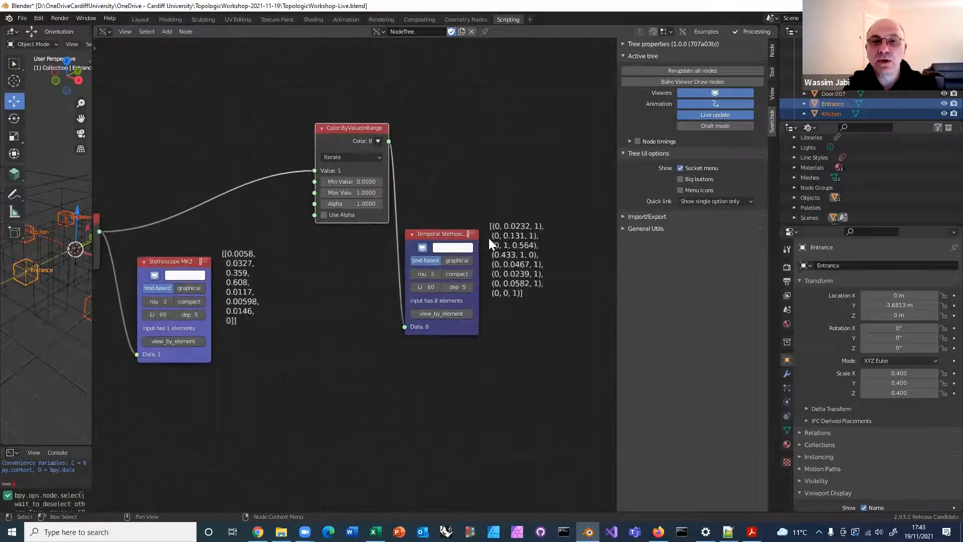
scroll(369, 212, up, 2)
scroll(369, 212, up, 2)
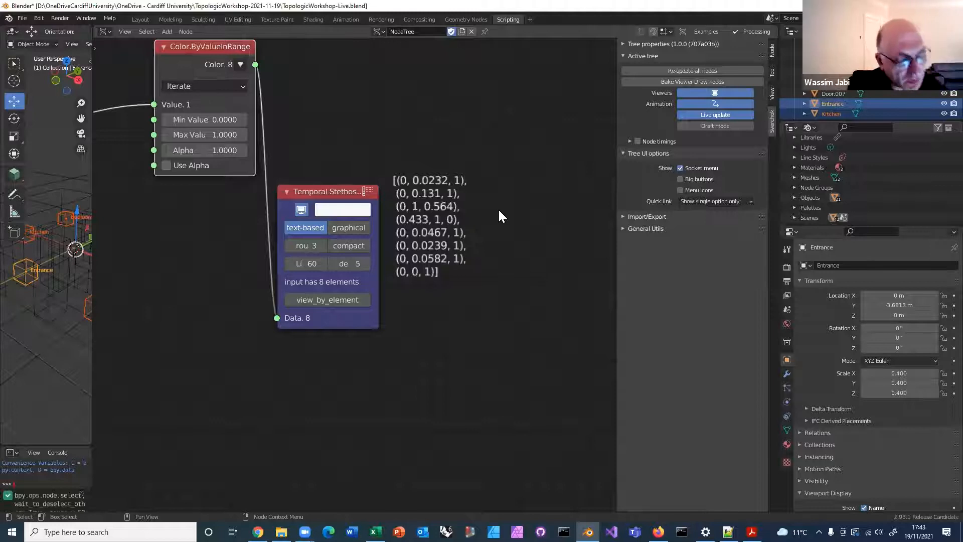
scroll(467, 206, down, 1)
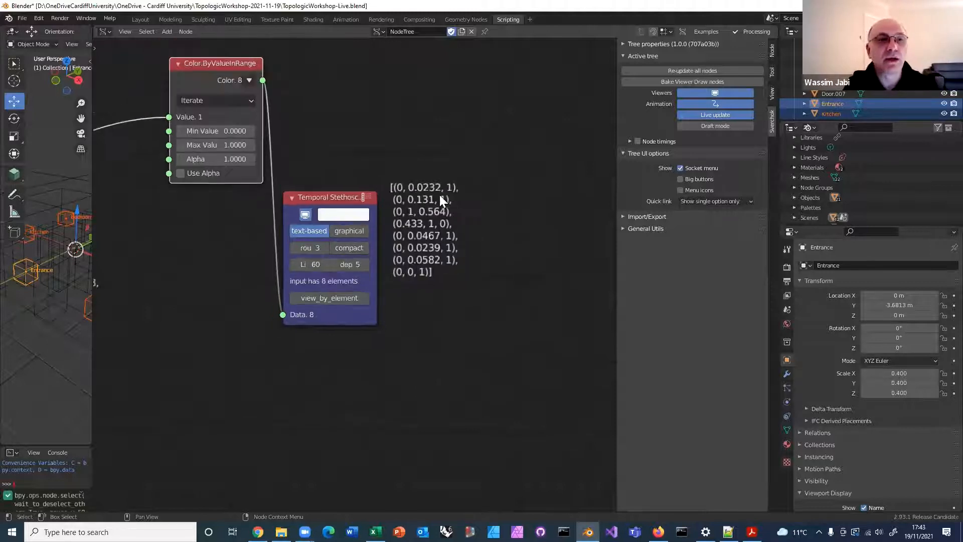
Wrap the Color output of the Color.ByValueInRange node so the colours form a nested list
click(250, 80)
click(253, 175)
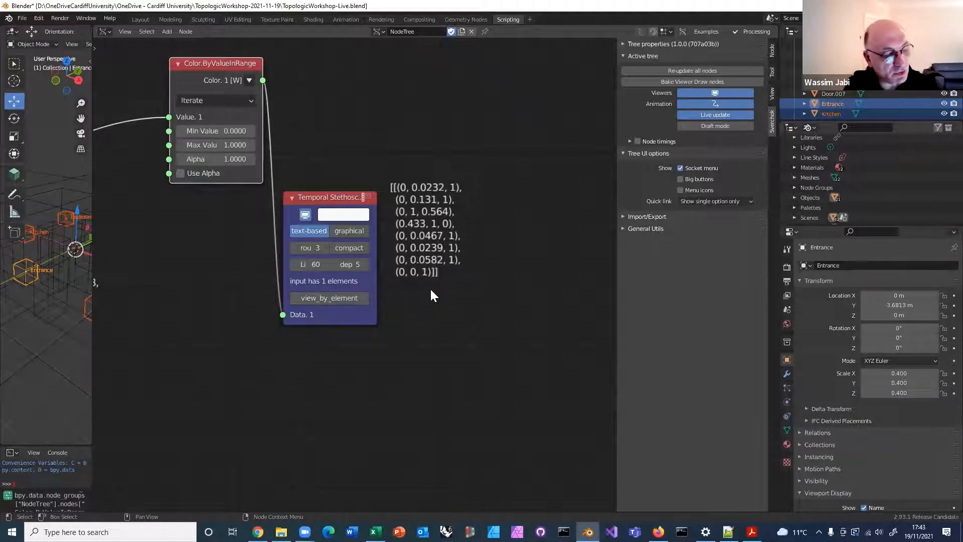
scroll(406, 304, down, 8)
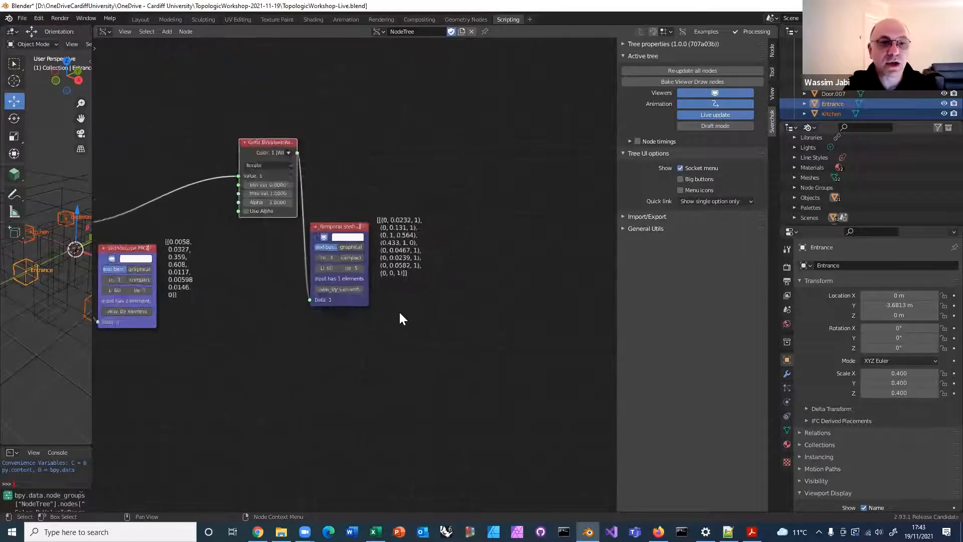
Return to the shortest-path node and reposition it farther above the Topology.Geometry node to free space for new nodes
middle_drag(486, 291, 513, 347)
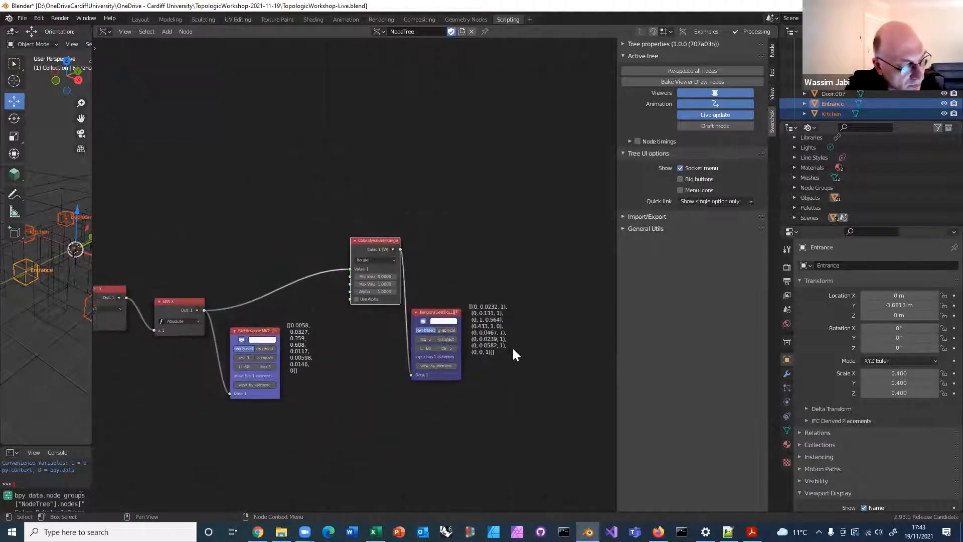
scroll(284, 290, down, 4)
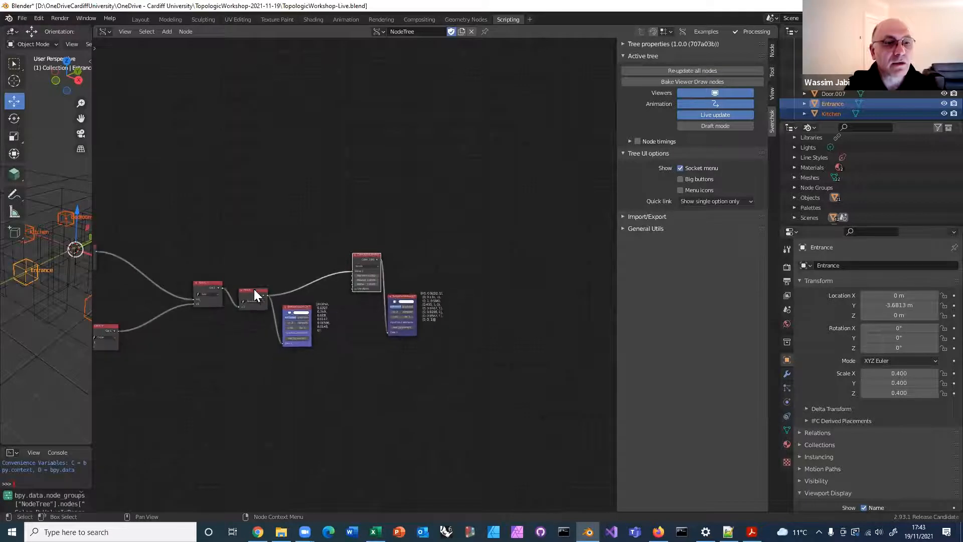
middle_drag(413, 242, 509, 215)
middle_drag(293, 230, 484, 211)
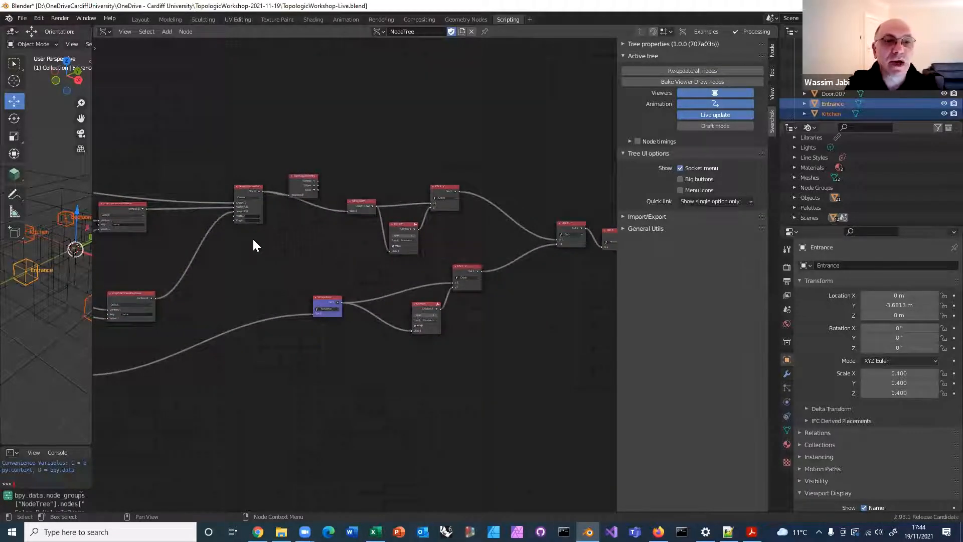
middle_drag(261, 251, 338, 266)
scroll(498, 279, up, 1)
middle_drag(502, 232, 489, 235)
drag(454, 210, 447, 121)
middle_drag(347, 226, 158, 283)
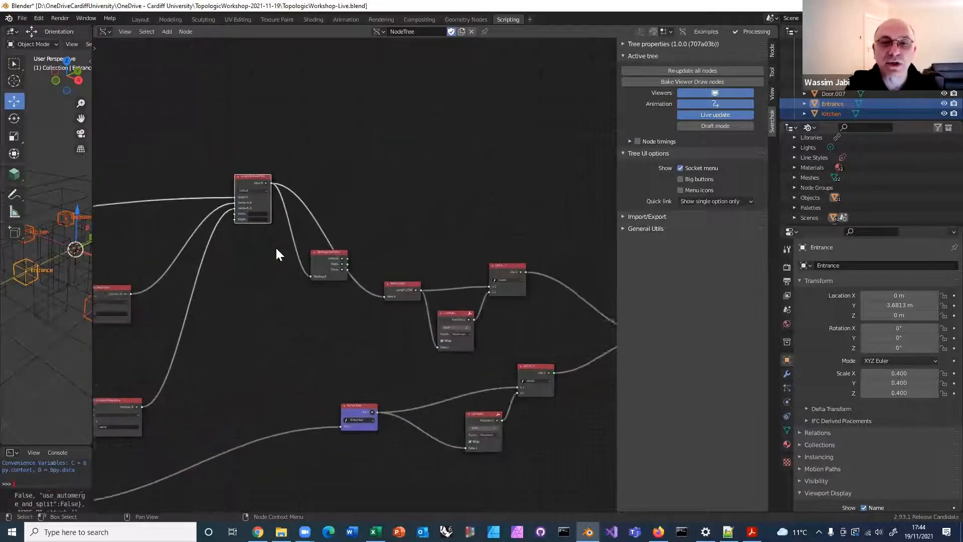
scroll(275, 246, up, 3)
middle_drag(228, 206, 133, 171)
scroll(231, 200, down, 1)
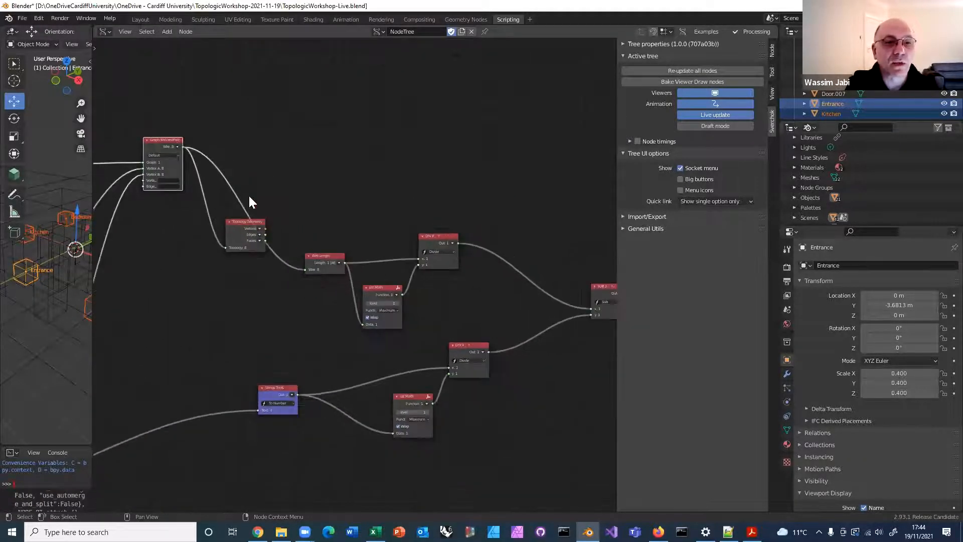
middle_drag(322, 160, 284, 165)
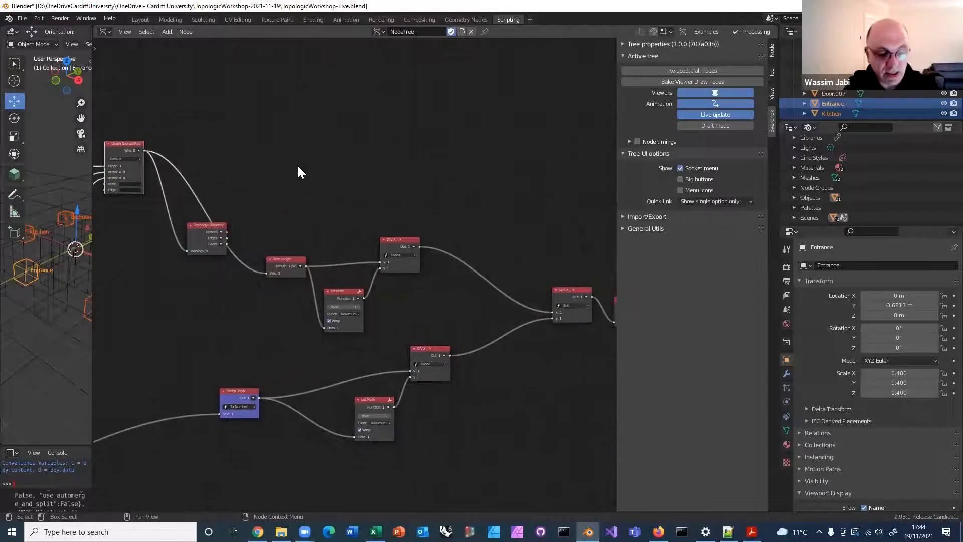
Add a List Length node beyond the shortest-path node, above the Wire Length node
key(alt+space)
text(list le)
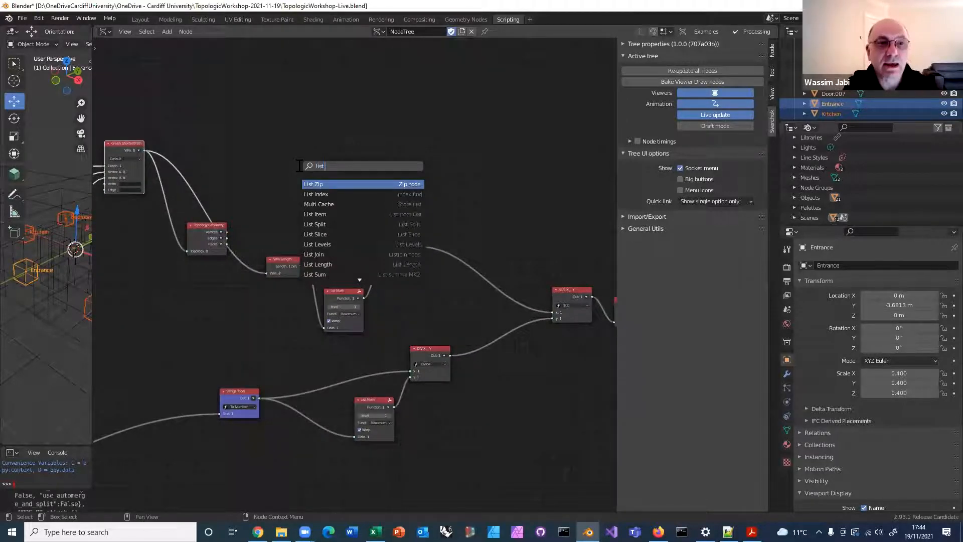
key(Down)
key(Return)
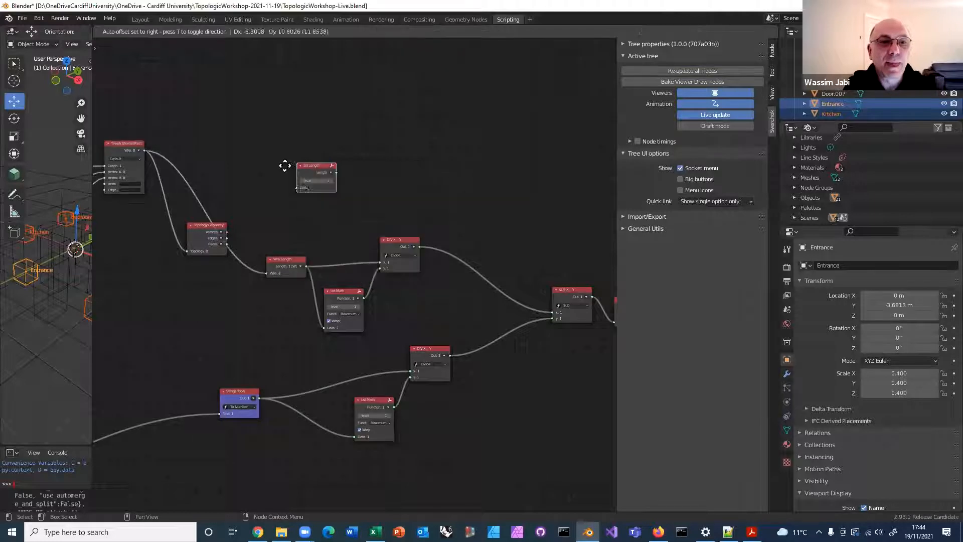
click(261, 155)
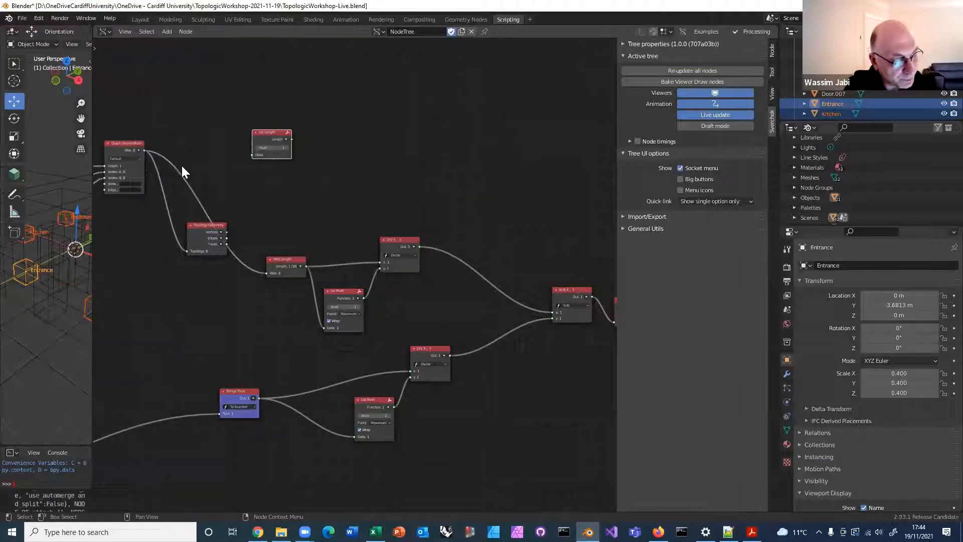
Link the shortest-path wires to List Length's Data input, set its level to 0 and inspect the length with a Temporal Stethoscope
scroll(182, 162, up, 1)
drag(111, 130, 235, 133)
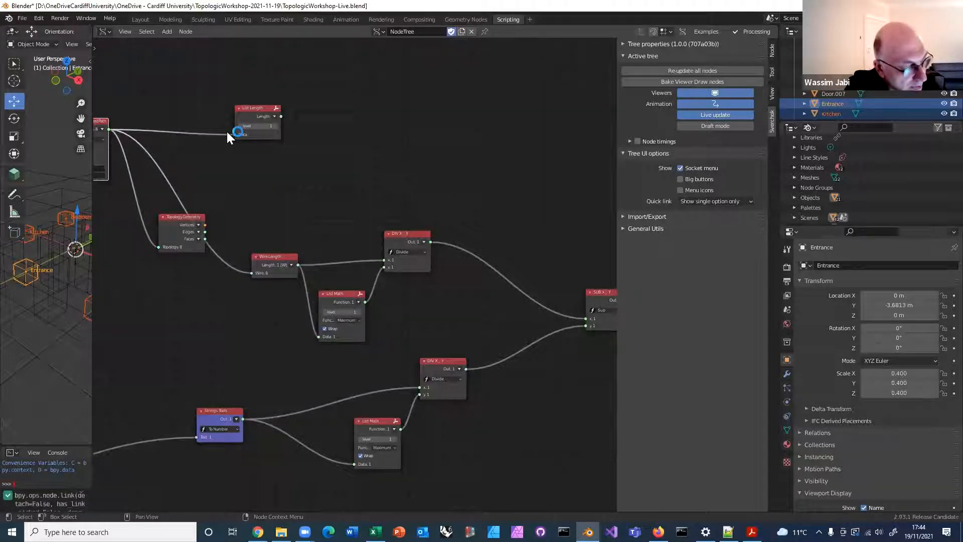
click(240, 125)
ctrl+shift+click(249, 118)
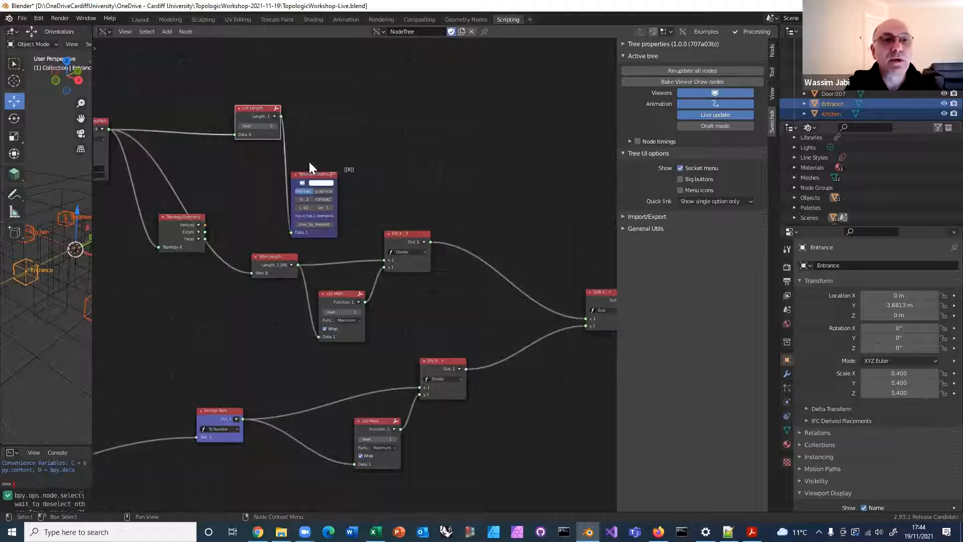
drag(324, 180, 359, 158)
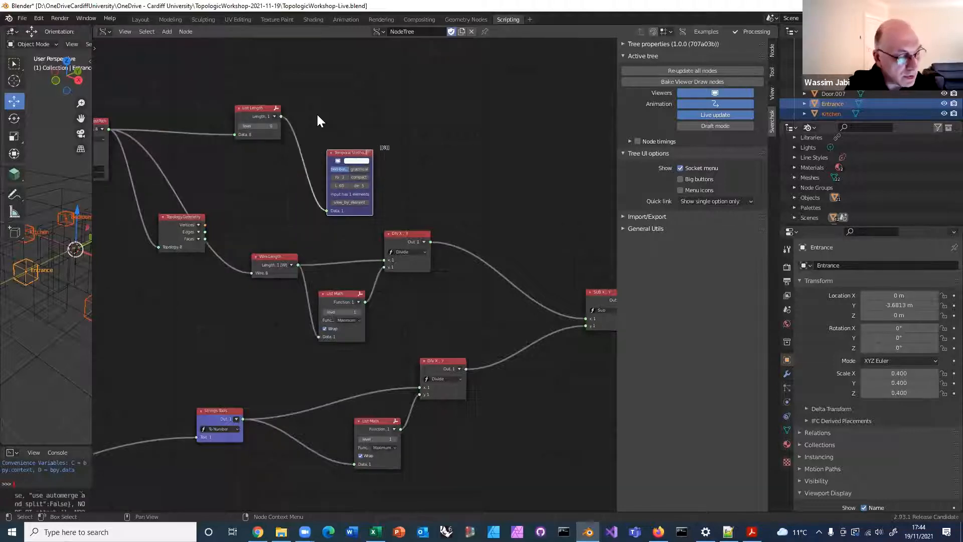
Add a Number Range node above the Temporal Stethoscope that reads the List Length output
key(alt+space)
text(n)
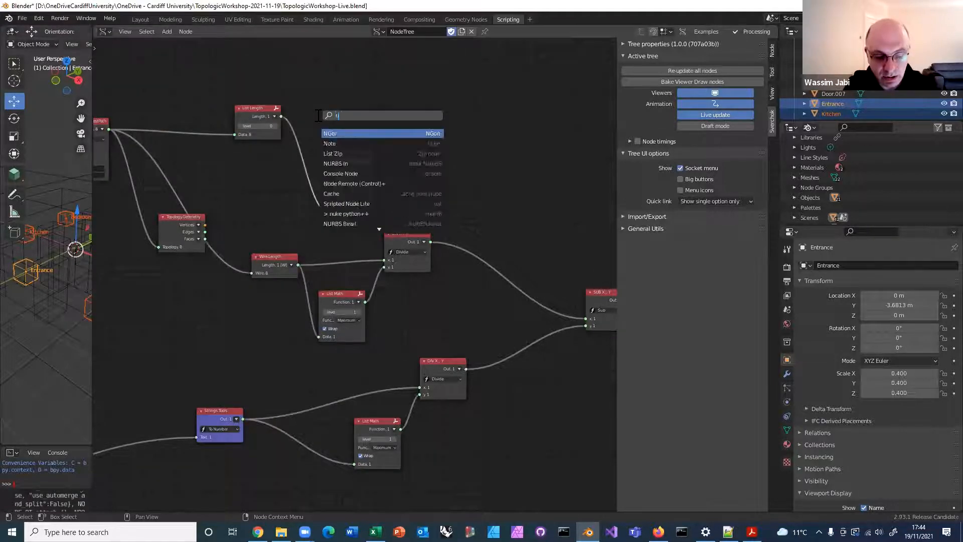
text(umber range)
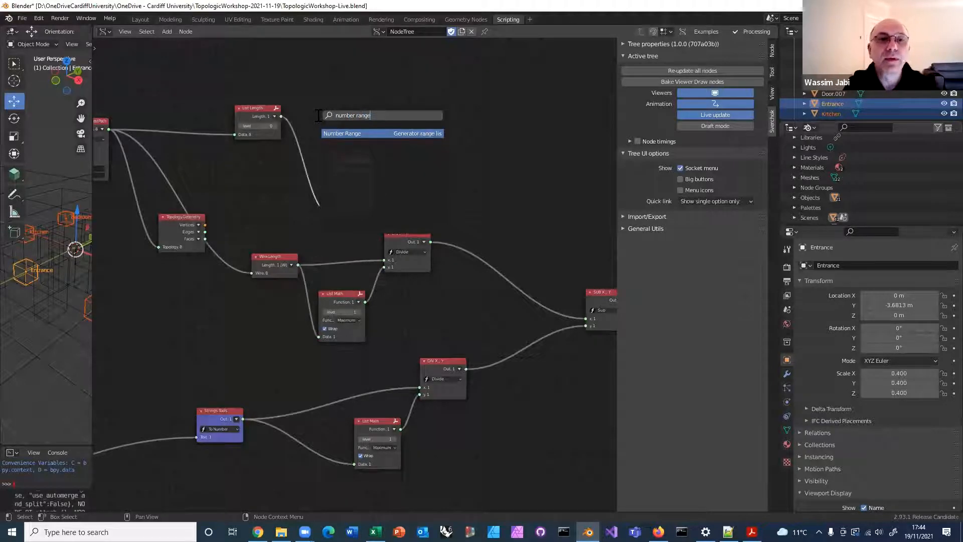
click(341, 133)
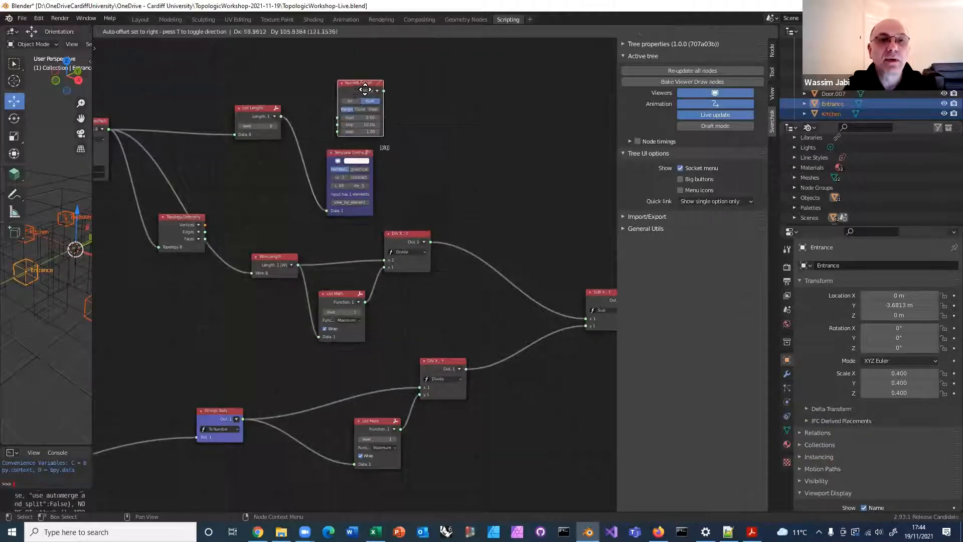
click(368, 87)
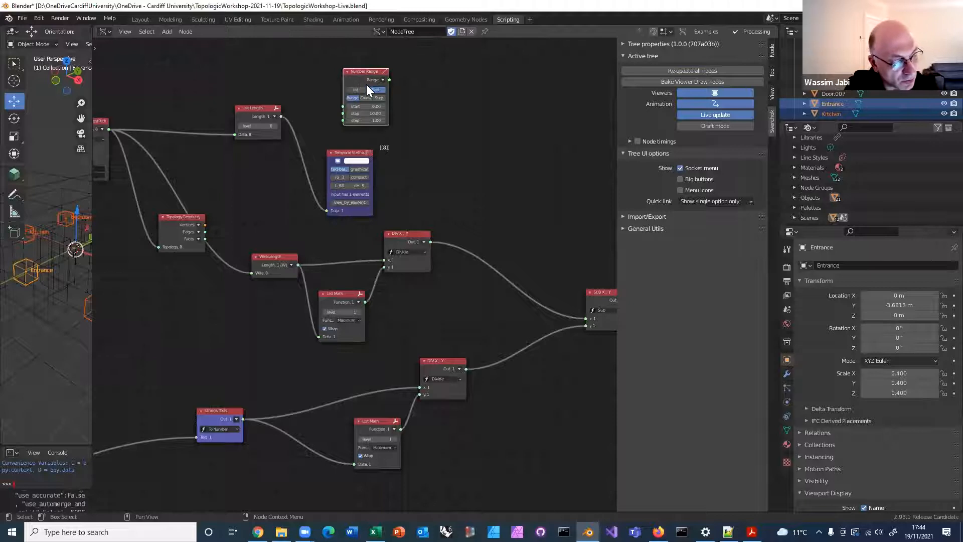
Set the Number Range node to Step mode with a start of 1 and a step of 0.15
click(380, 97)
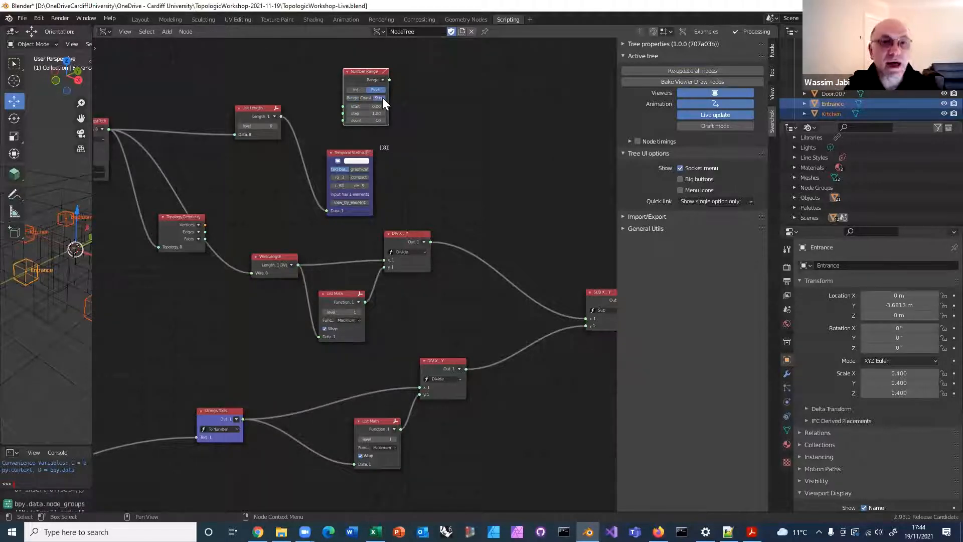
click(365, 106)
key(BackSpace)
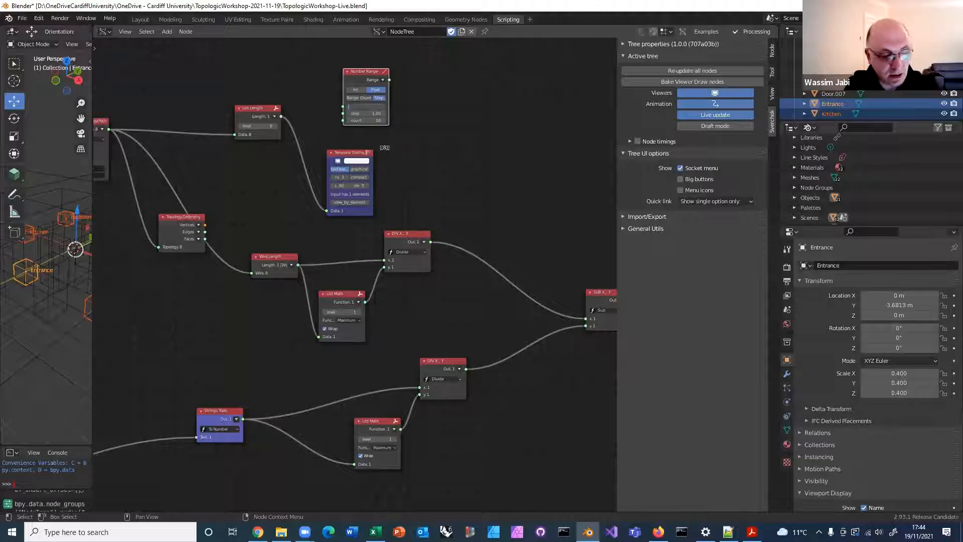
text(1)
click(376, 114)
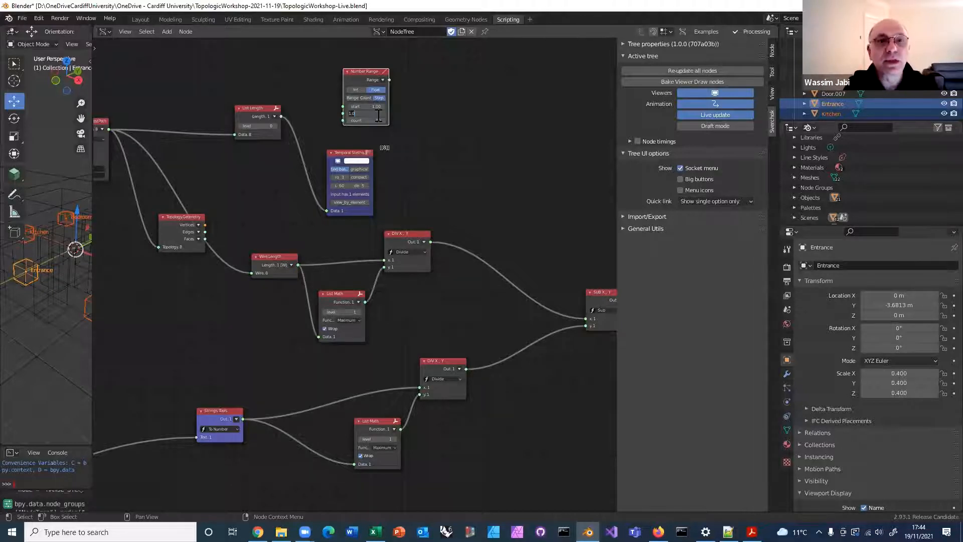
key(BackSpace)
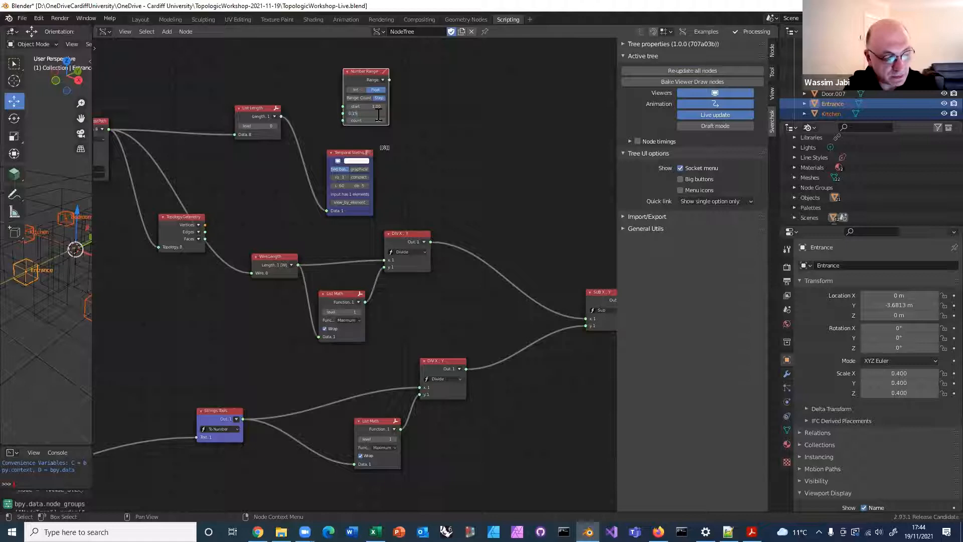
text(0.15)
key(Return)
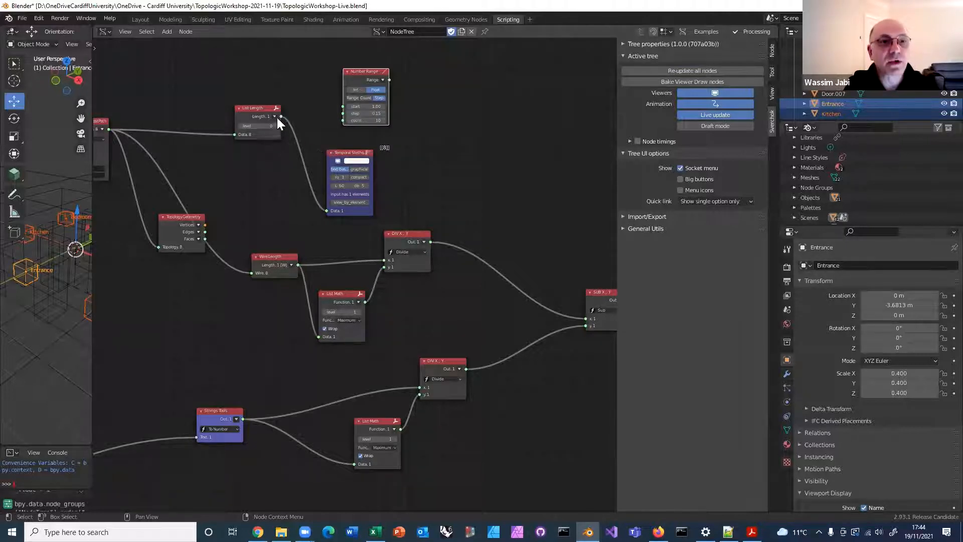
Link the List Length output to the Number Range count input and examine the generated range with the Temporal Stethoscope
drag(281, 117, 343, 121)
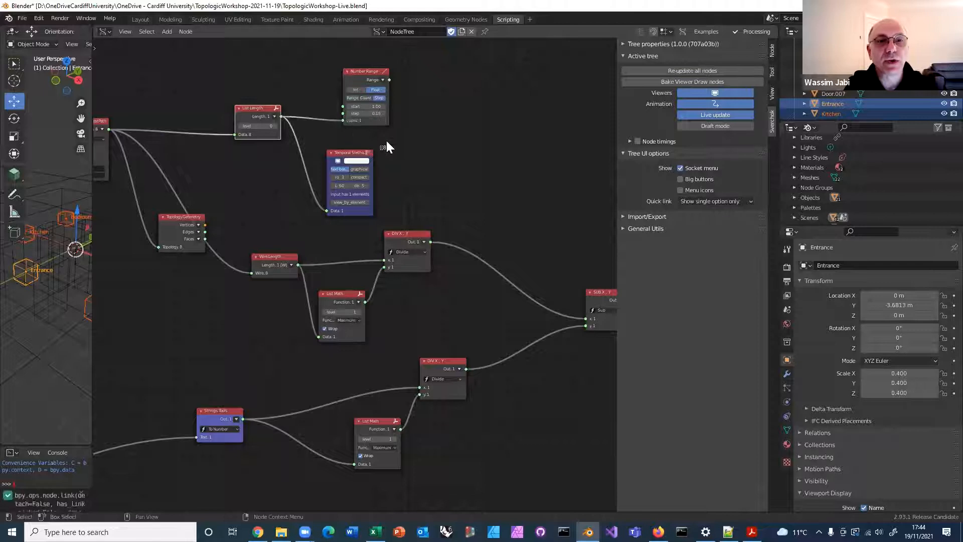
ctrl+shift+click(359, 77)
scroll(447, 133, up, 3)
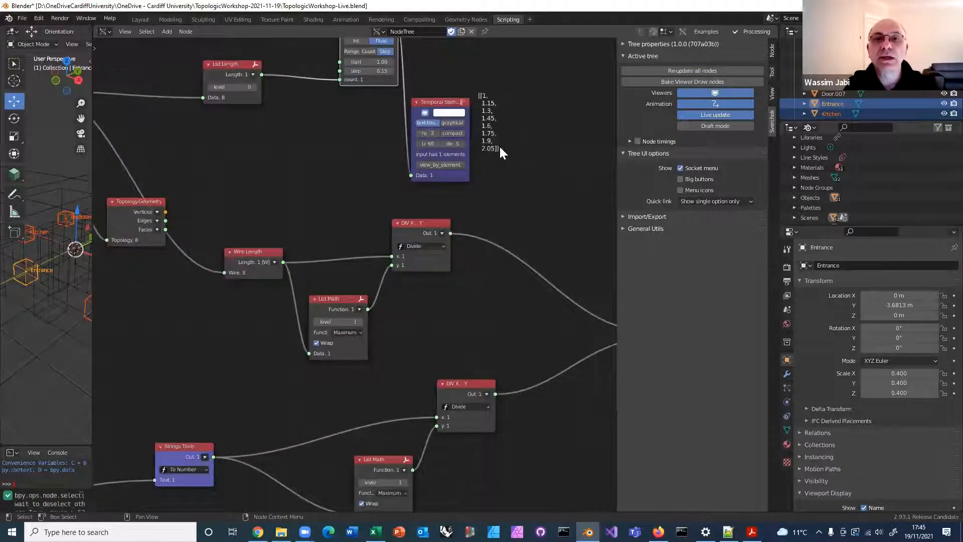
middle_drag(499, 145, 440, 231)
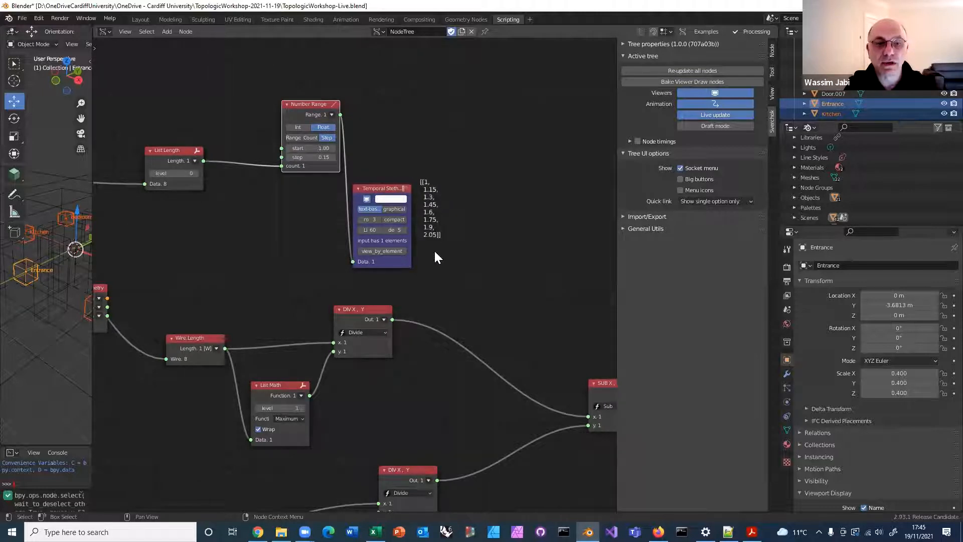
Move the Temporal Stethoscope showing the number range farther from the Number Range node
scroll(440, 244, down, 3)
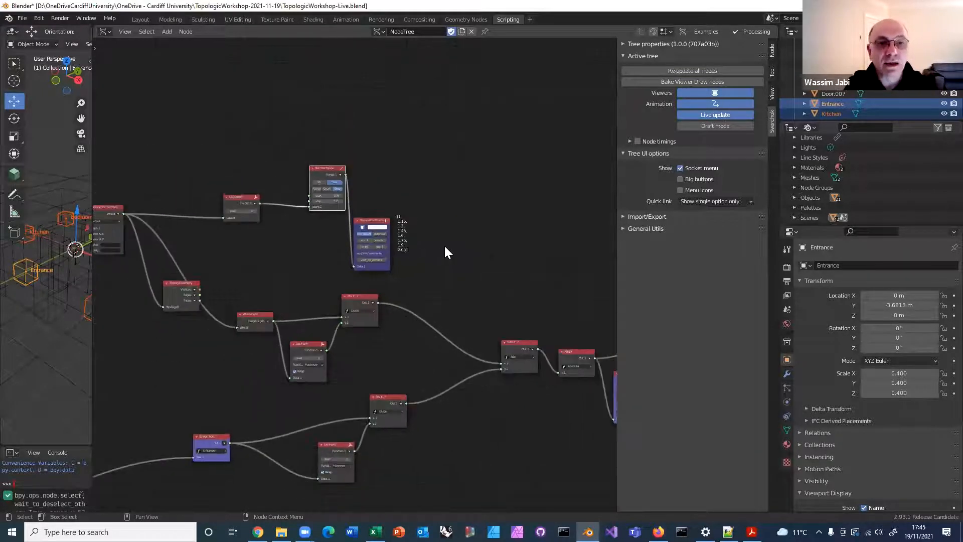
drag(332, 209, 396, 173)
scroll(434, 165, up, 2)
middle_drag(412, 177, 367, 203)
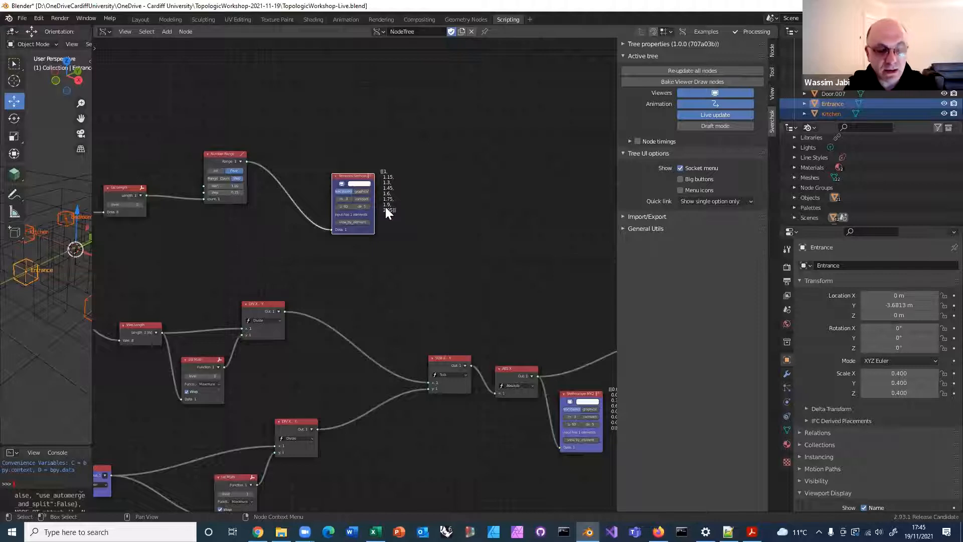
Add a Topology.Translate node beyond the Temporal Stethoscope that reads the number range
key(alt+space)
text(trans)
key(BackSpace)
key(BackSpace)
key(BackSpace)
key(BackSpace)
key(BackSpace)
text(topolog)
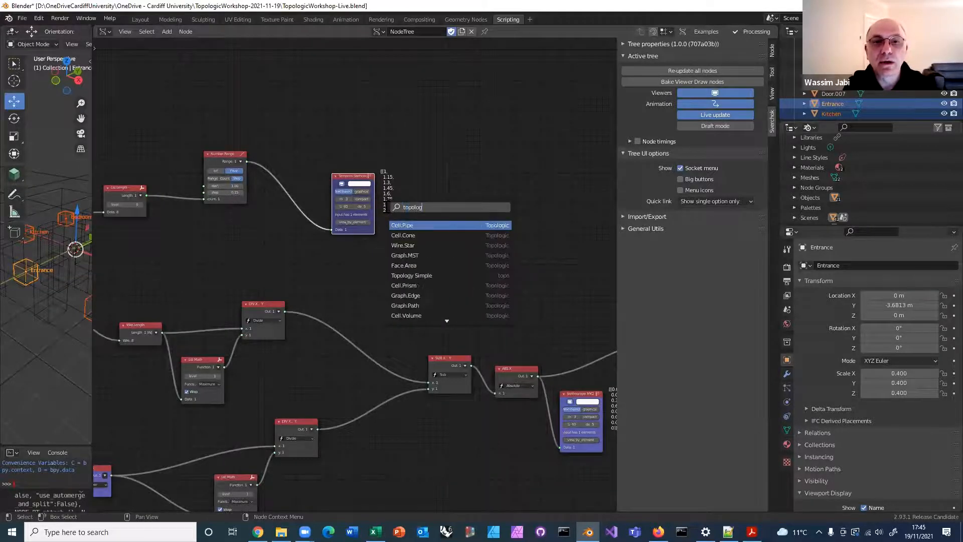
text(y.trans)
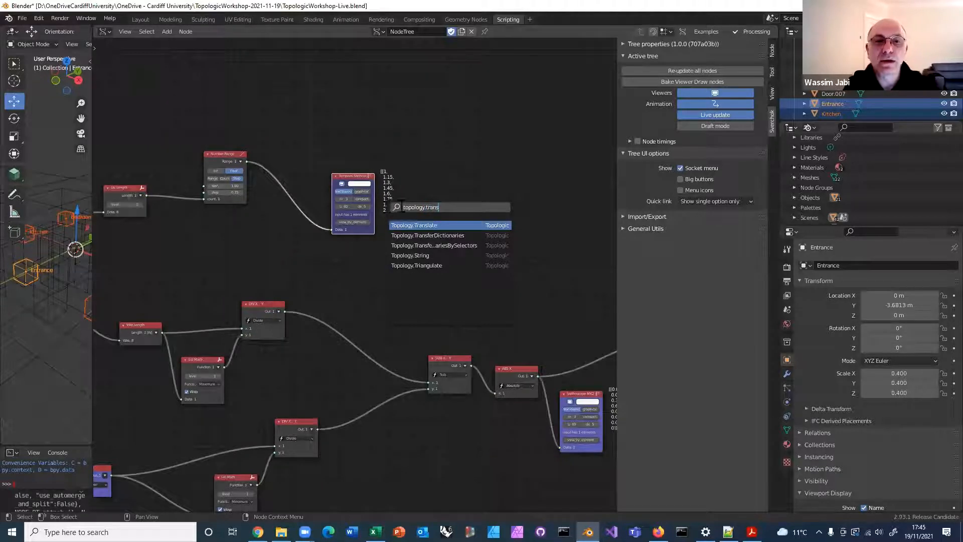
key(Return)
click(487, 198)
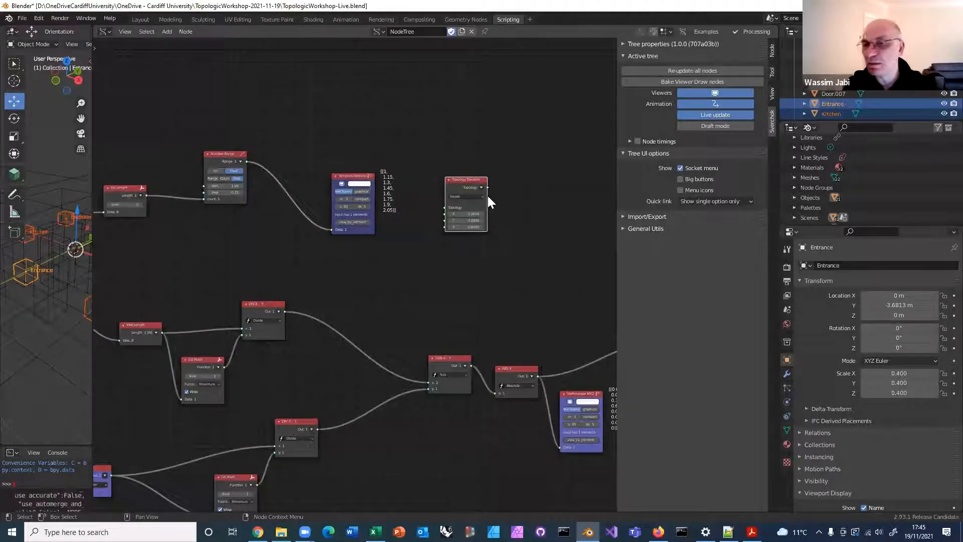
Link the shortest path wires to the Topology.Translate topology input and the Number Range output to its Z input
scroll(498, 183, up, 1)
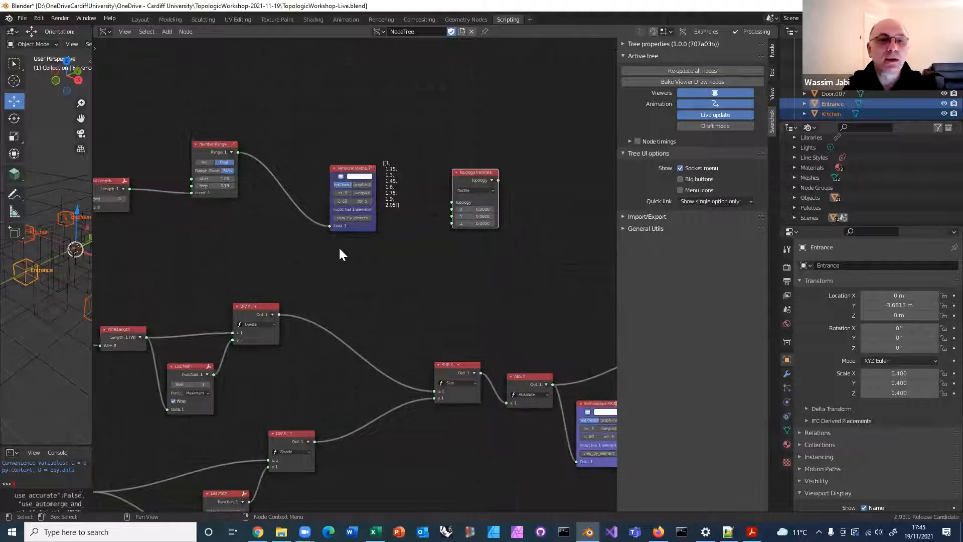
scroll(338, 246, down, 3)
middle_drag(277, 229, 339, 197)
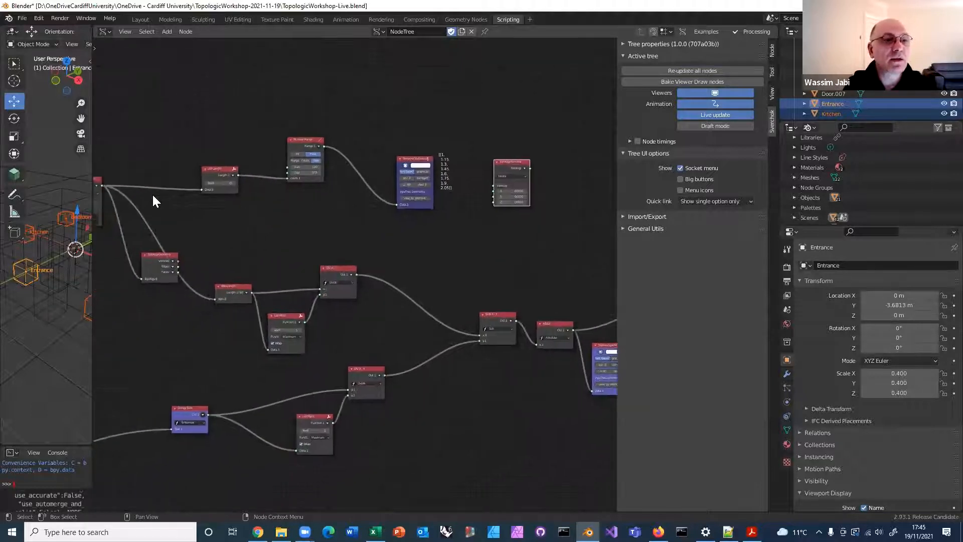
middle_drag(120, 183, 170, 176)
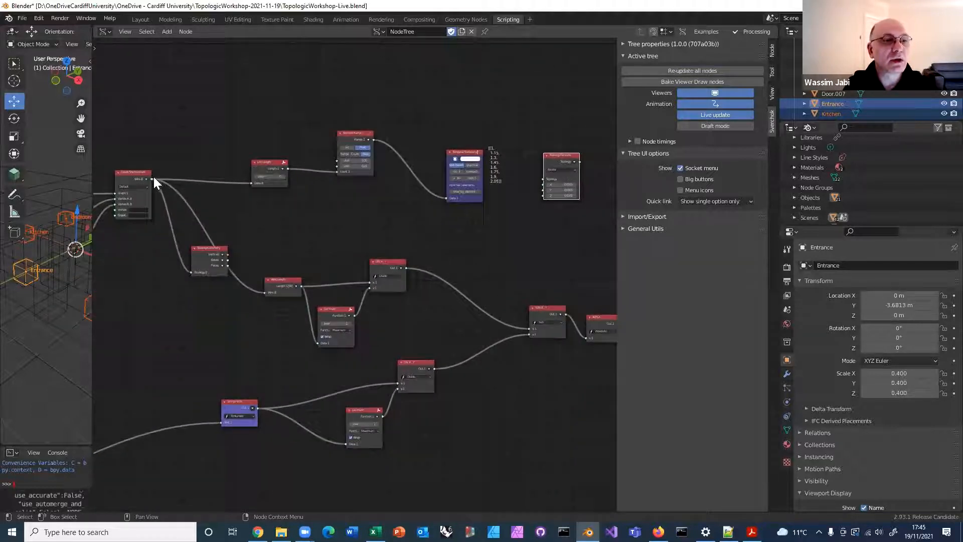
drag(150, 179, 543, 179)
middle_drag(376, 144, 320, 129)
drag(318, 125, 488, 180)
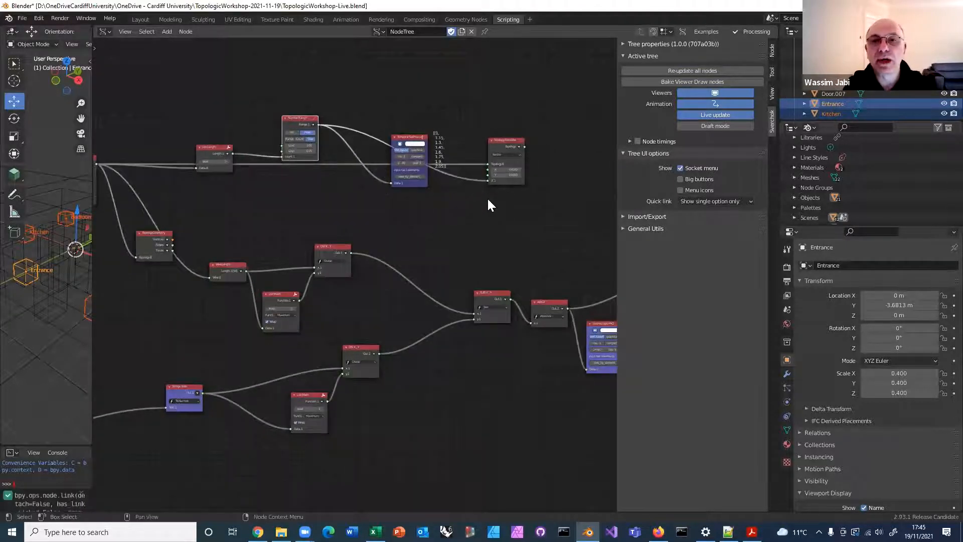
Examine the Topology.Translate output with the Temporal Stethoscope and delete the stethoscope
scroll(488, 199, up, 1)
drag(437, 115, 432, 84)
middle_drag(421, 140, 267, 168)
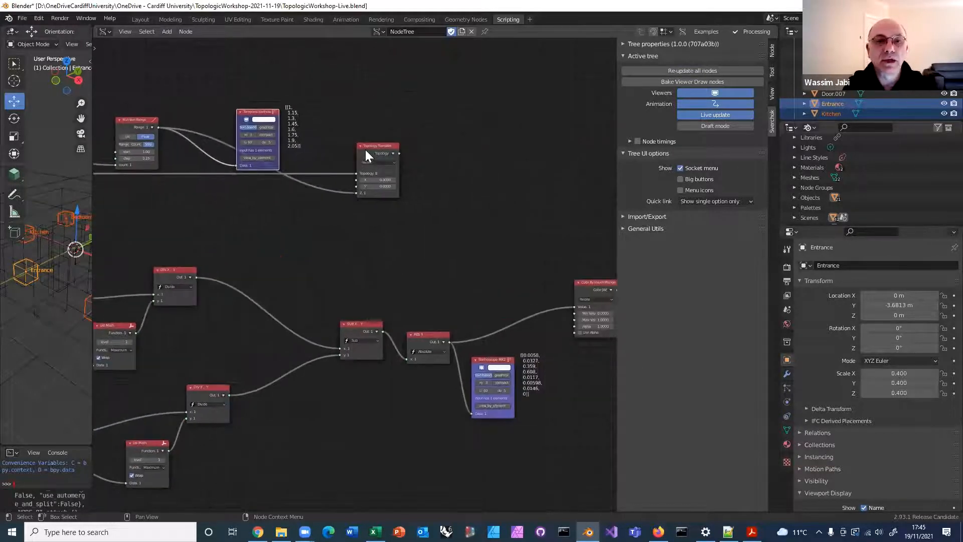
ctrl+click(366, 149)
drag(383, 146, 352, 137)
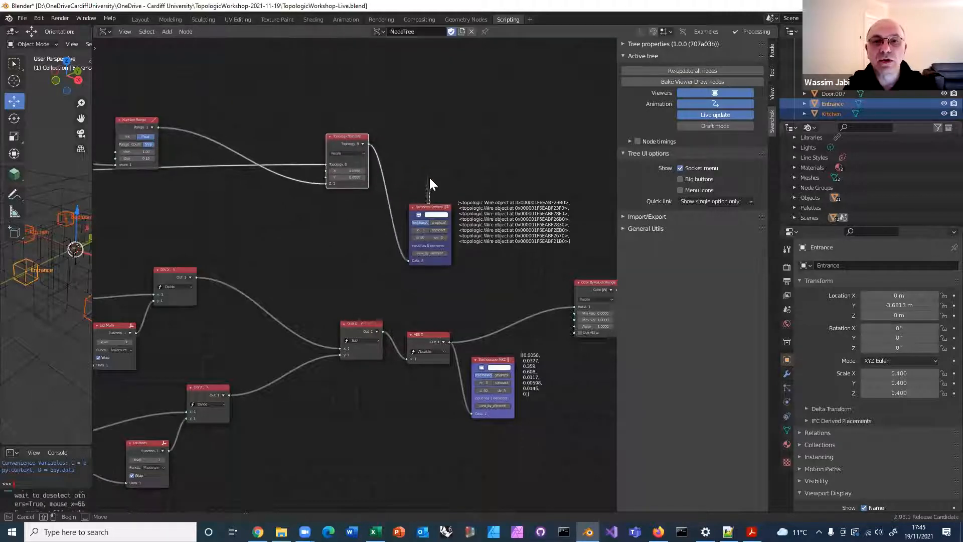
drag(431, 206, 425, 171)
key(Delete)
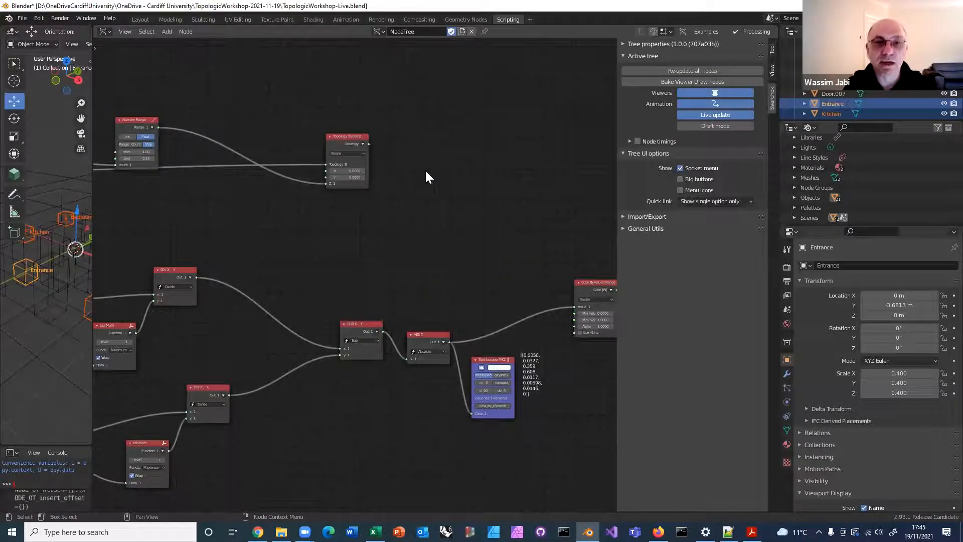
Add a Topology.Geometry node after Topology.Translate and link the translated topology to it
scroll(425, 170, up, 1)
middle_drag(379, 200, 313, 234)
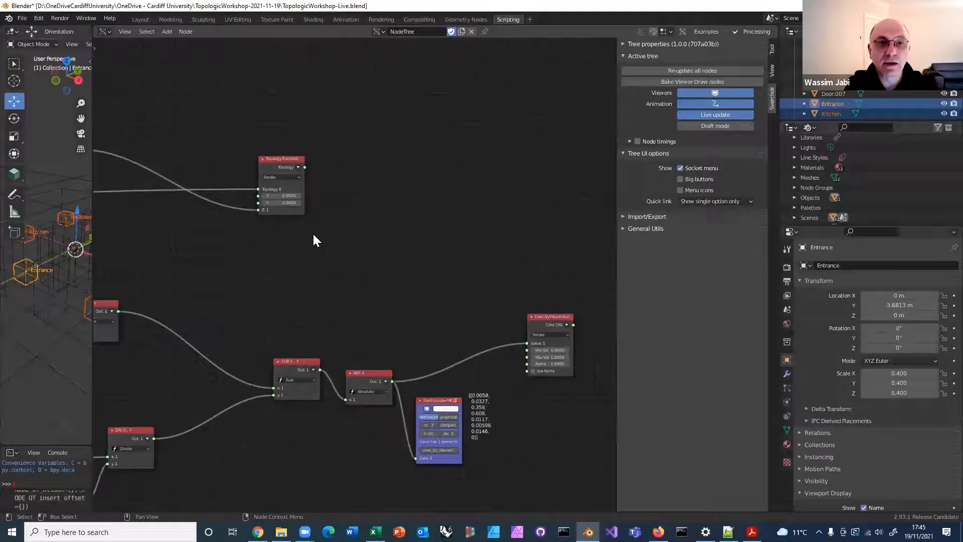
scroll(316, 228, up, 1)
click(327, 236)
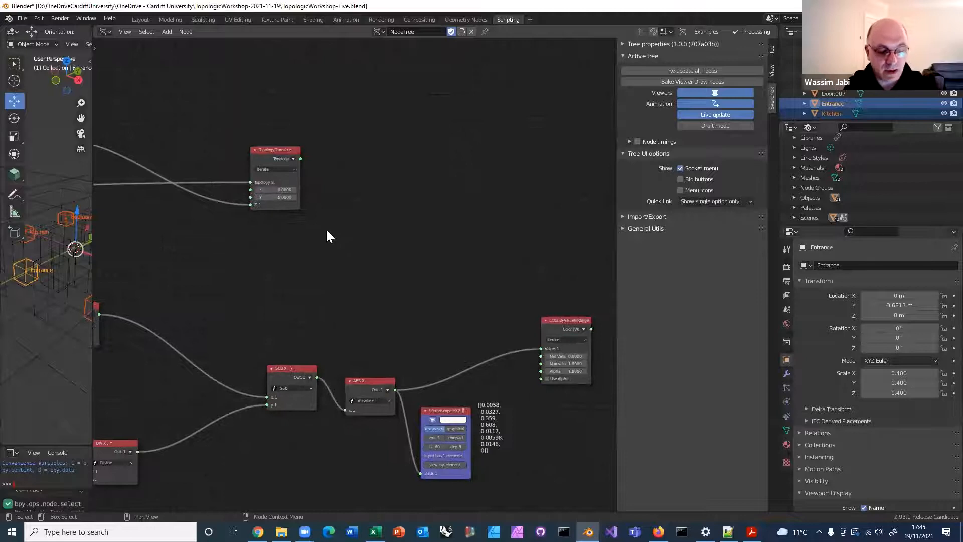
key(alt+space)
text(topol)
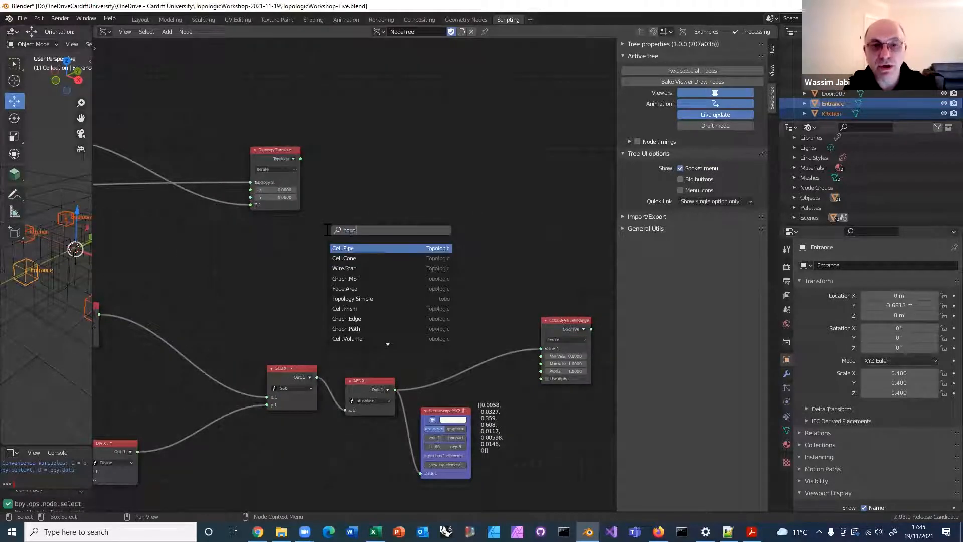
text(ogy.geom)
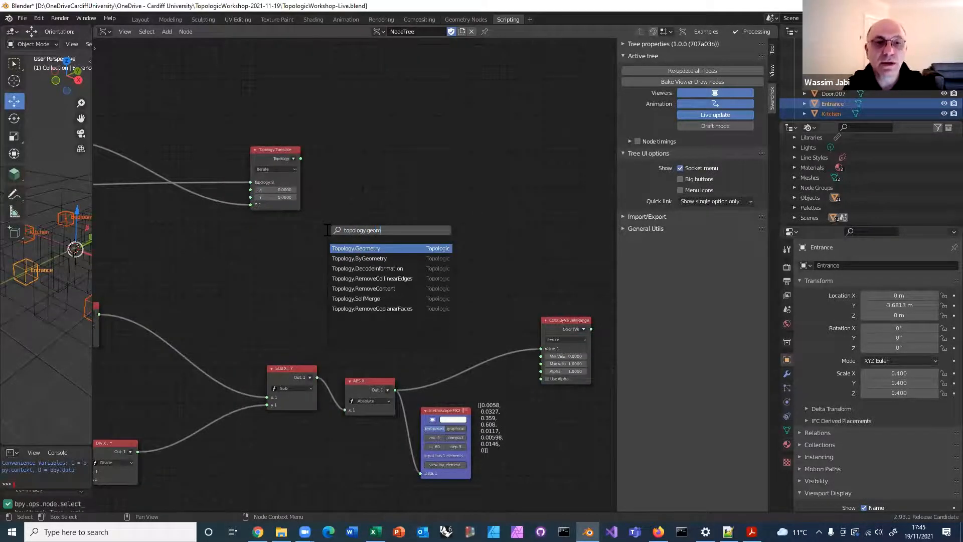
key(Return)
click(424, 122)
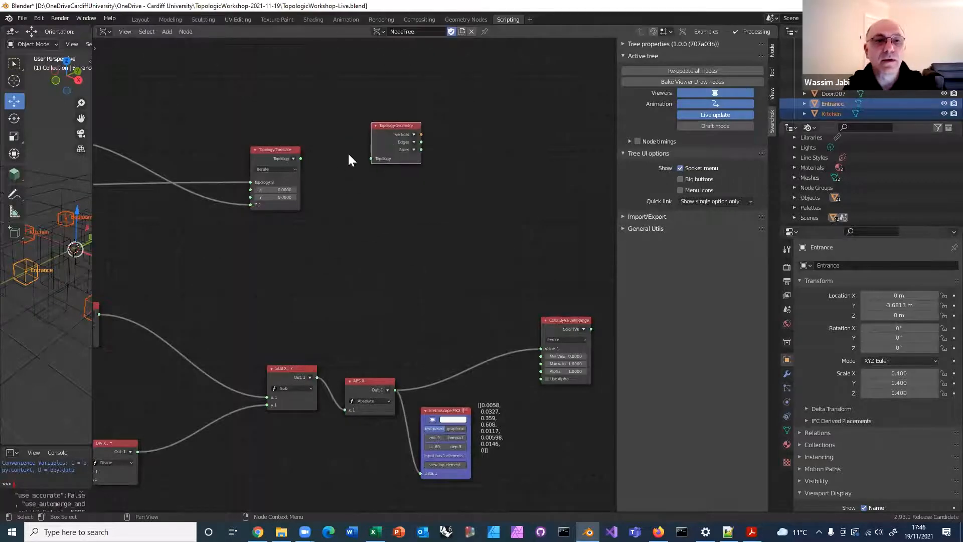
drag(300, 158, 371, 158)
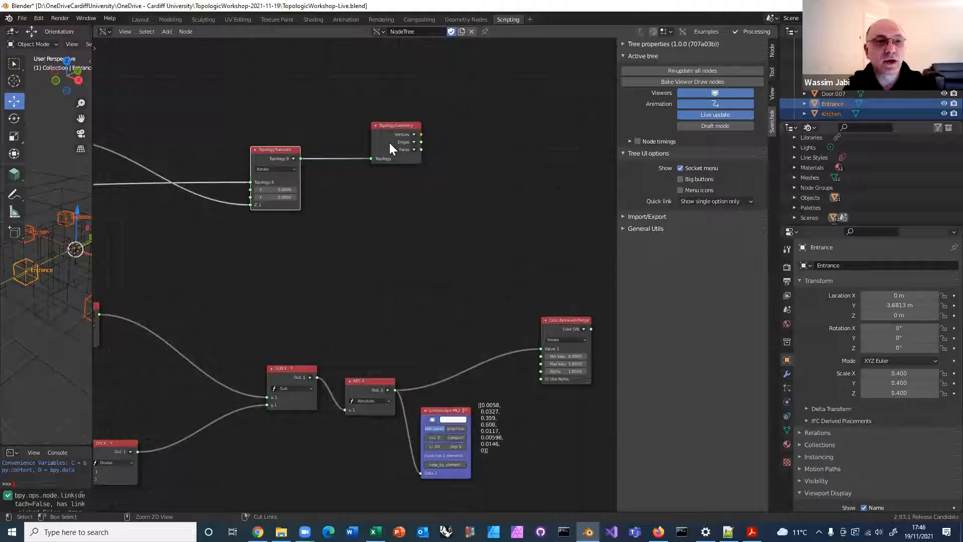
Attach a Temporal Viewer to the Topology.Geometry outputs and widen the 3D viewport to show the translated paths
ctrl+shift+click(387, 142)
drag(92, 273, 379, 290)
middle_drag(292, 248, 271, 272)
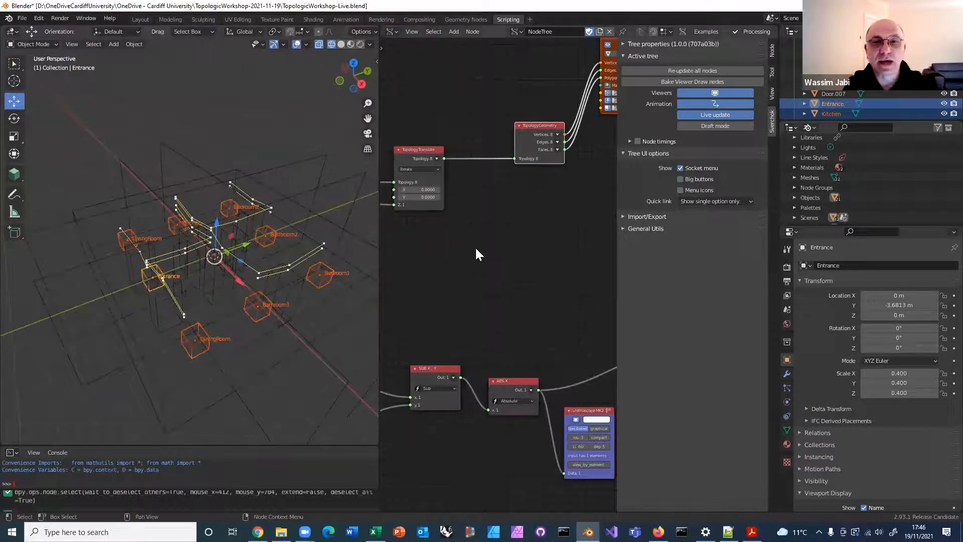
Move the Temporal Viewer node away from Topology.Geometry, past the Color.ByValueInRange node
scroll(486, 251, down, 3)
middle_drag(486, 249, 593, 260)
scroll(522, 221, down, 3)
middle_drag(479, 238, 465, 244)
scroll(467, 231, up, 1)
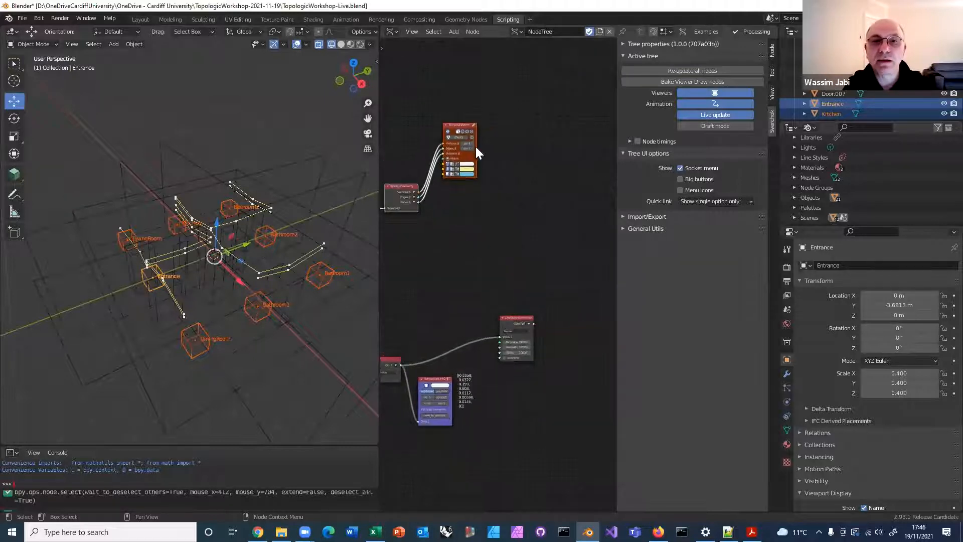
click(468, 124)
drag(465, 126, 580, 196)
Set the Temporal Viewer's edge line width to 4 px
middle_drag(569, 290, 503, 285)
scroll(503, 285, up, 2)
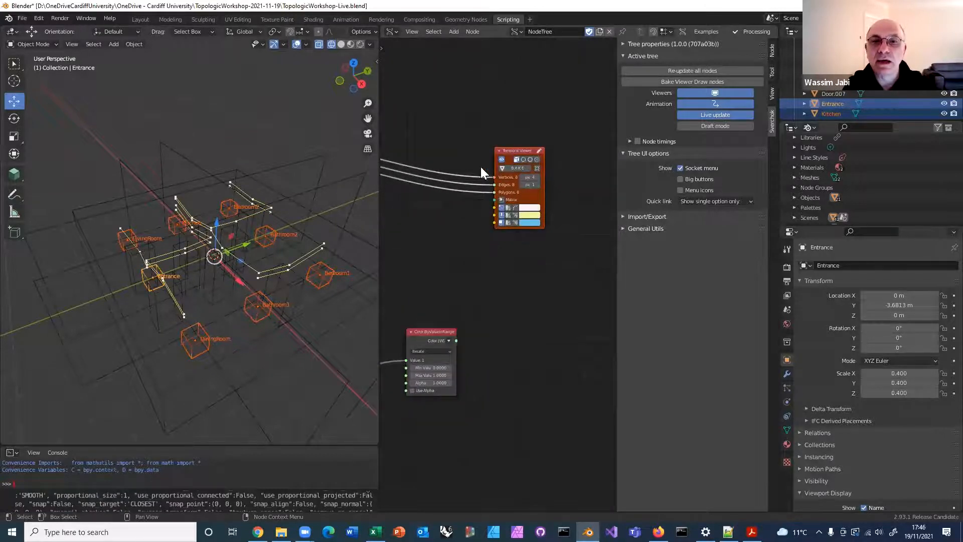
scroll(517, 184, up, 1)
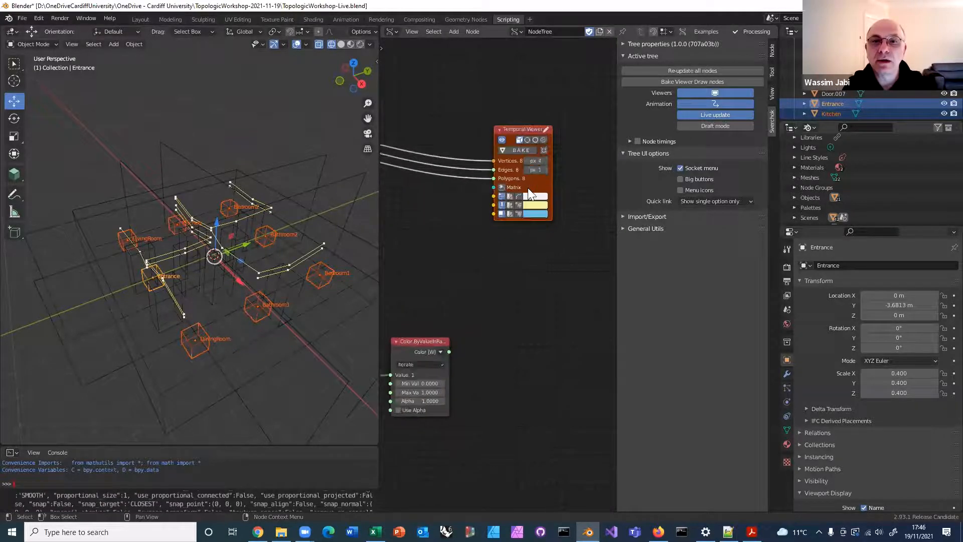
click(545, 170)
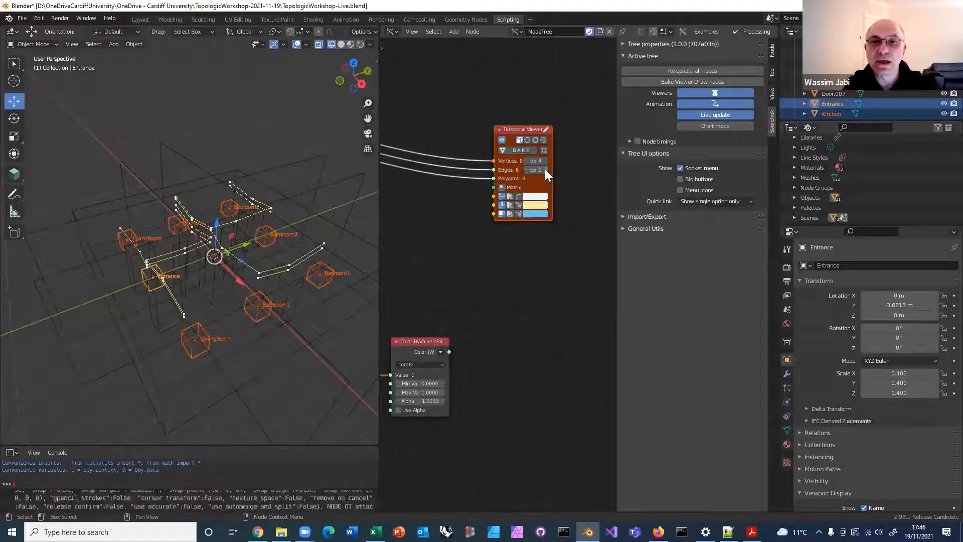
click(545, 170)
click(545, 170)
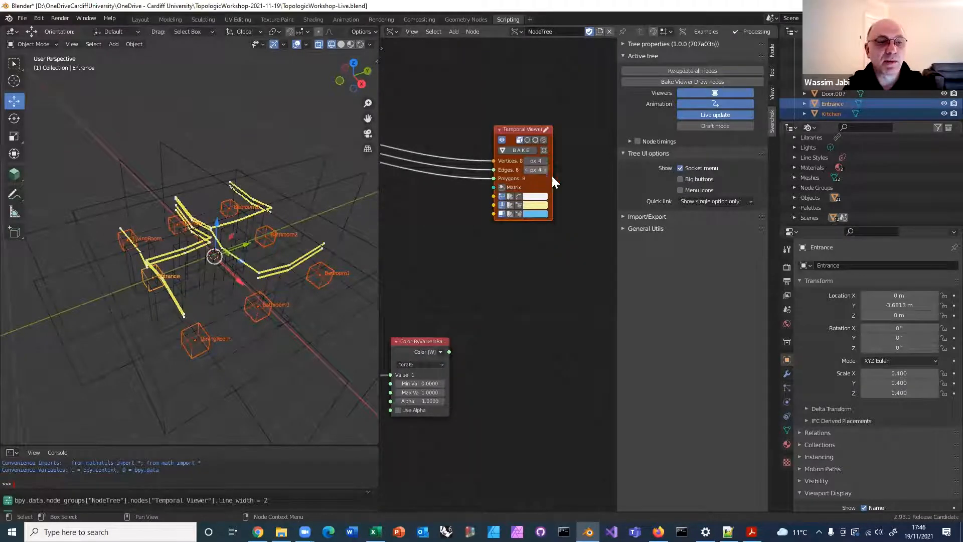
Move Color.ByValueInRange, link its color output to the Temporal Viewer's edge color input and inspect the colored paths
middle_drag(550, 263, 556, 255)
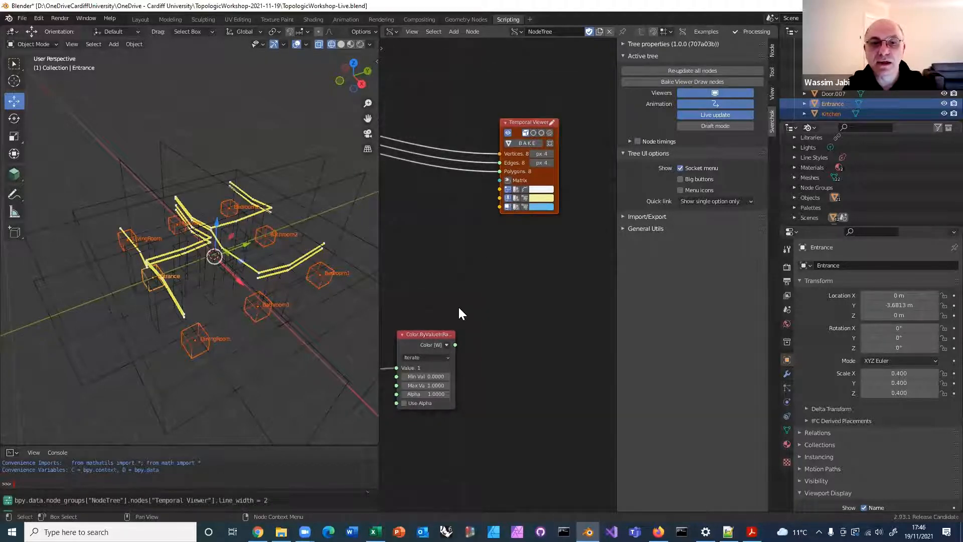
drag(434, 335, 499, 196)
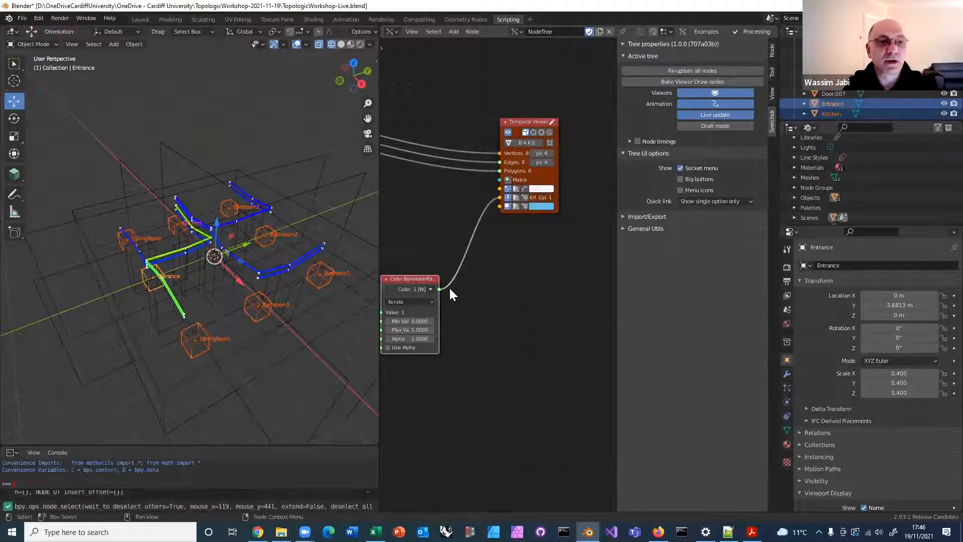
middle_drag(191, 236, 231, 229)
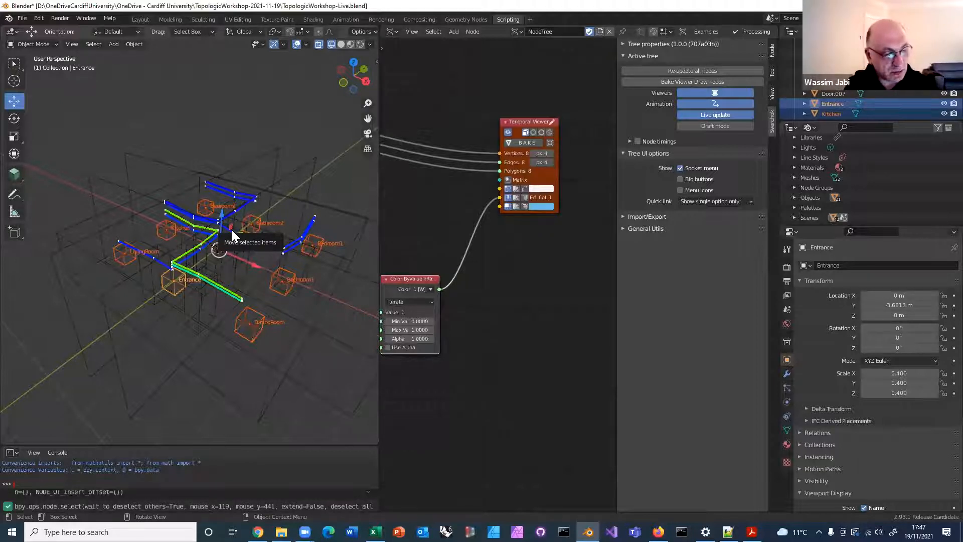
Move the DiningRoom cube about 2.53 m along Y in the top view
middle_drag(253, 330, 241, 367)
click(231, 353)
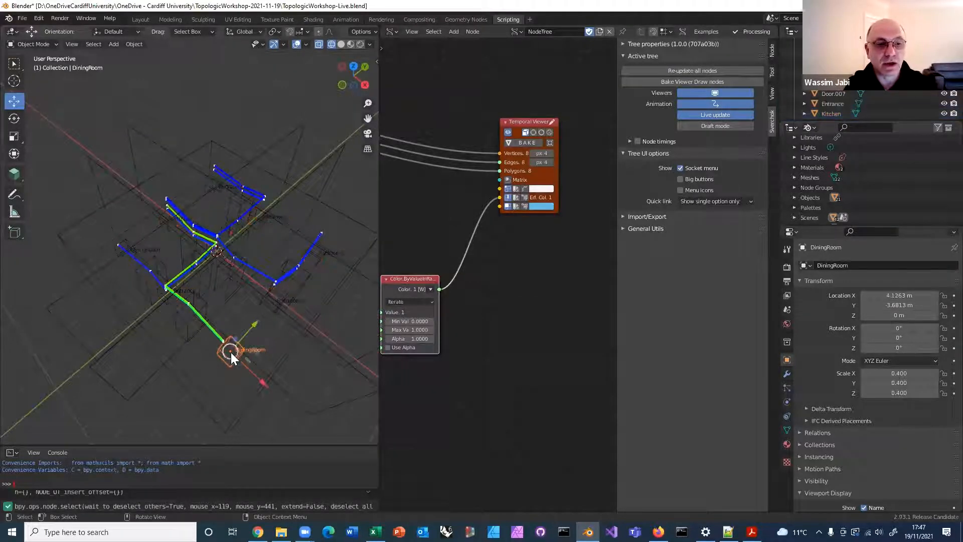
drag(251, 327, 286, 290)
drag(348, 72, 356, 91)
key(KP_7)
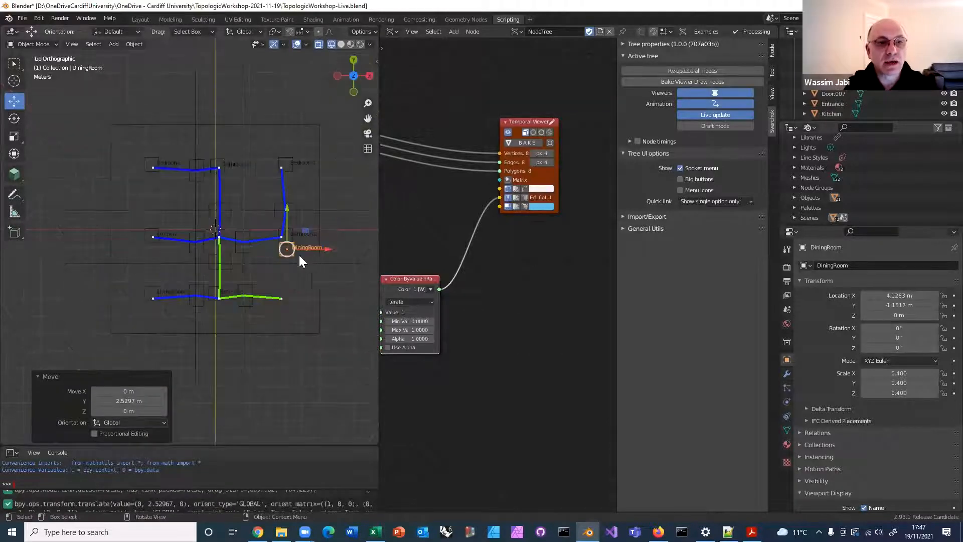
Move the Bathroom1 cube about -3.86 m along Y and re-update all nodes to recolor the paths
click(287, 235)
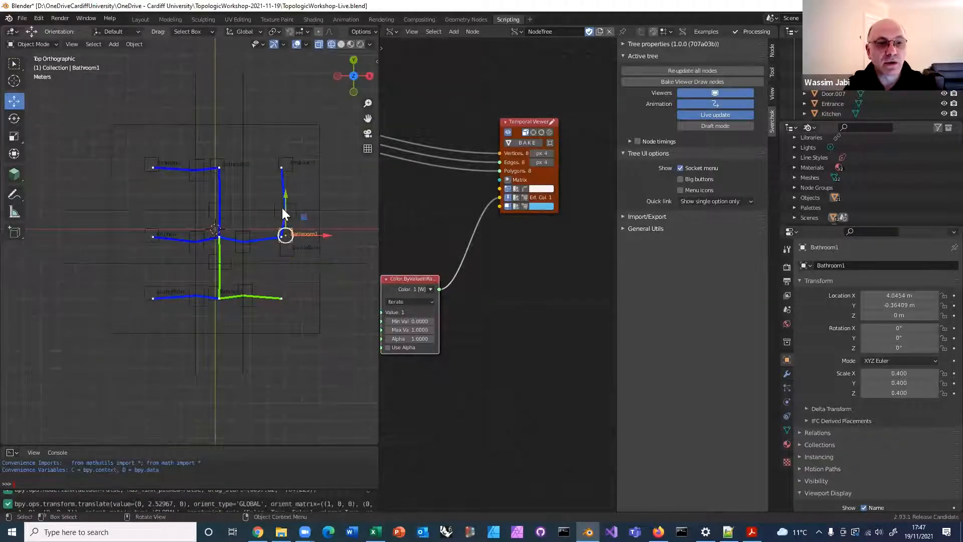
drag(284, 207, 287, 281)
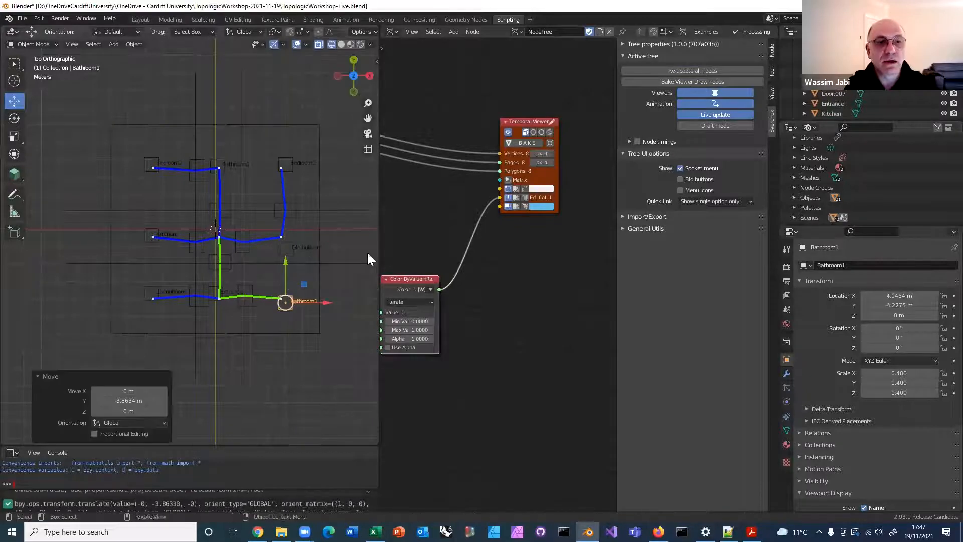
click(679, 70)
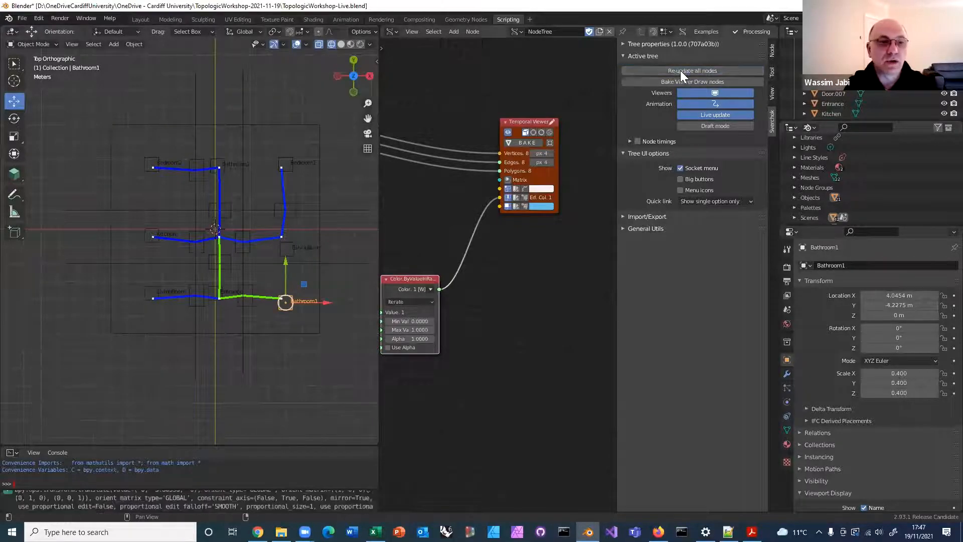
middle_drag(325, 231, 266, 144)
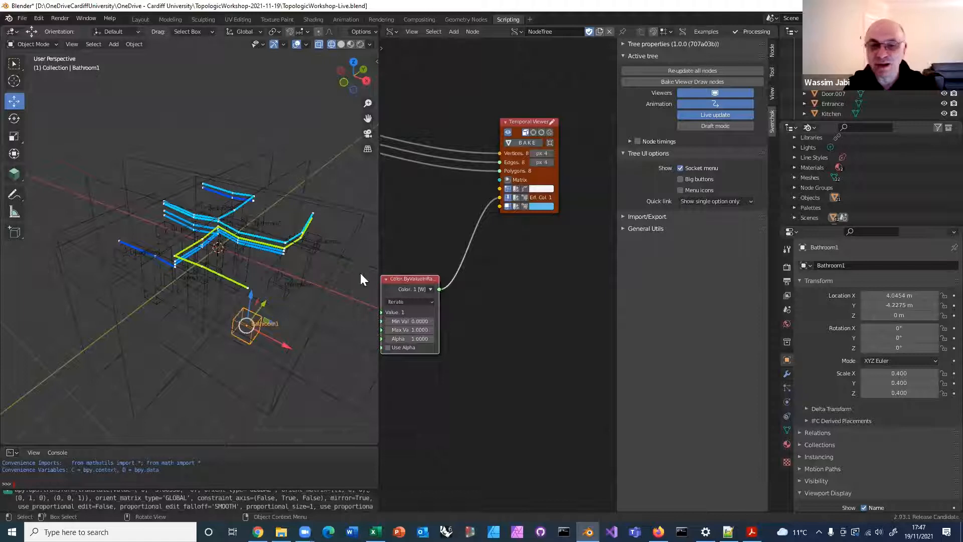
Widen the node editor and move the Graph.Vertices node closer to the Graph.ByTopology node
scroll(479, 344, down, 2)
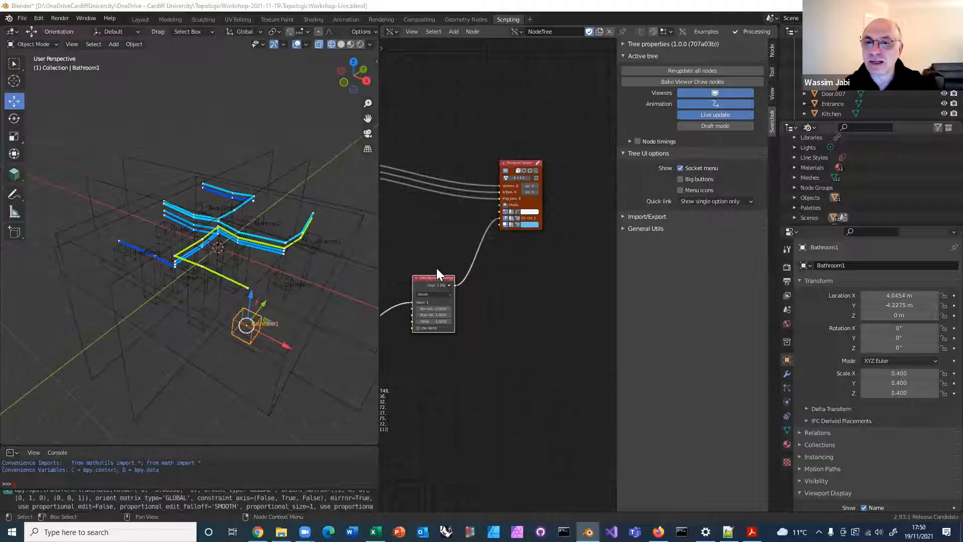
drag(375, 252, 164, 254)
scroll(233, 275, down, 2)
middle_drag(321, 291, 459, 286)
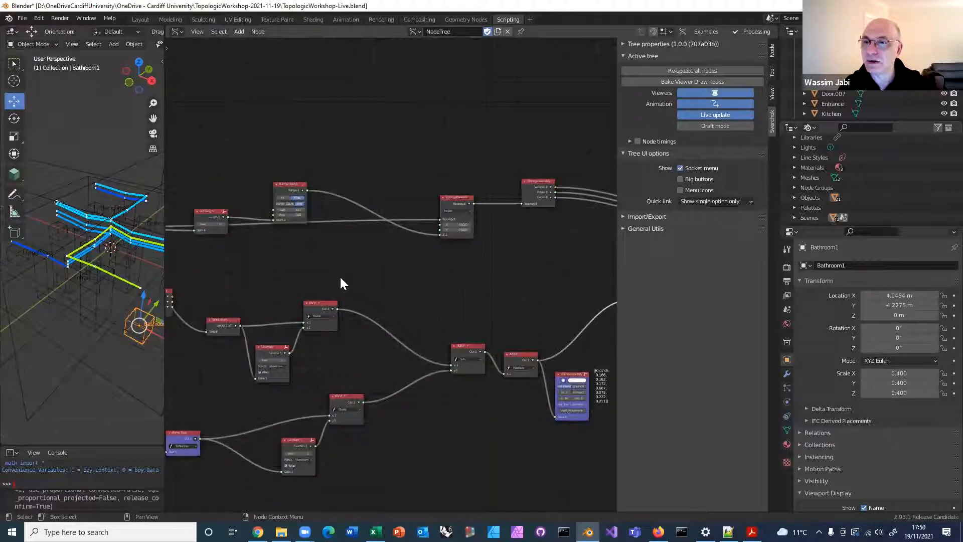
middle_drag(283, 269, 507, 264)
scroll(374, 282, down, 5)
middle_drag(388, 325, 522, 295)
scroll(290, 301, up, 3)
scroll(290, 299, up, 4)
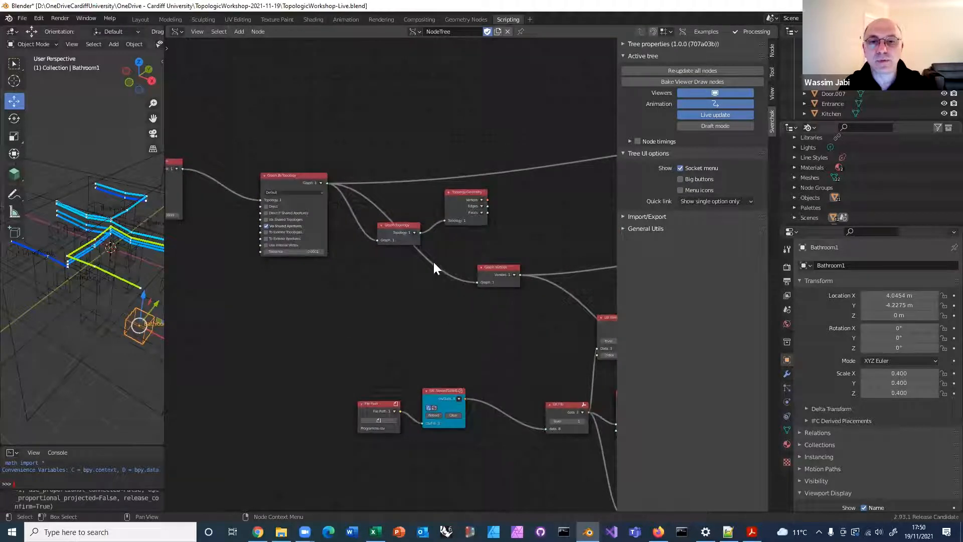
drag(506, 273, 457, 269)
scroll(457, 270, up, 4)
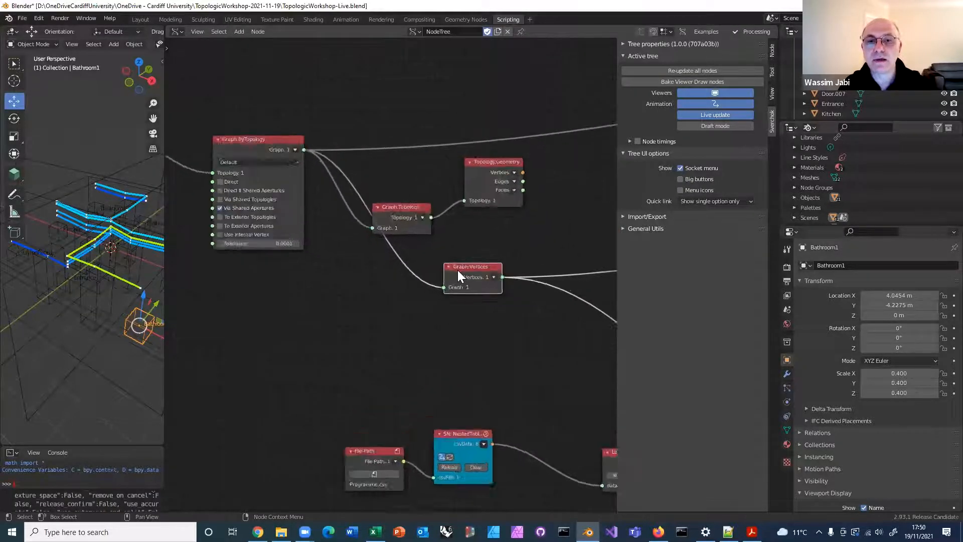
Switch to Chrome to view the workshop slide with the startup files link, and return to Blender
middle_drag(385, 250, 301, 221)
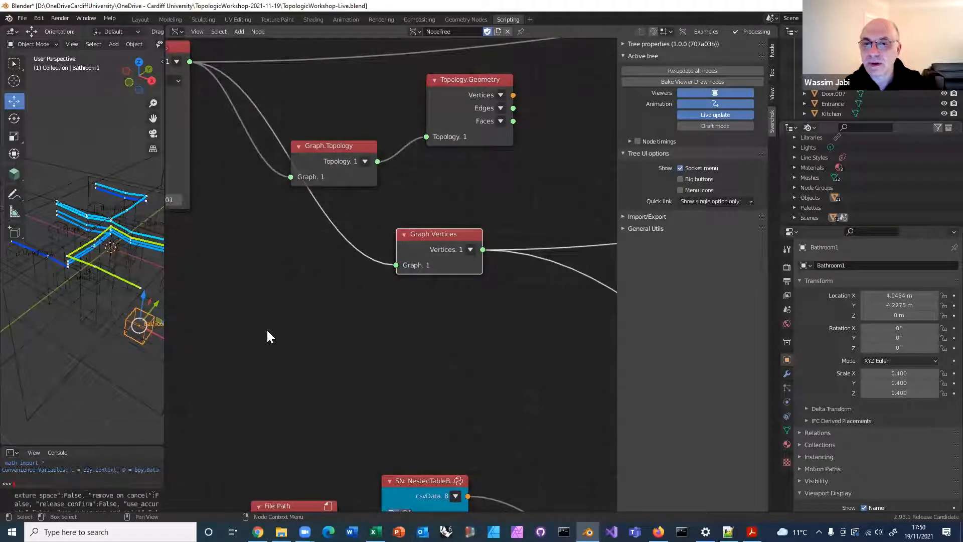
scroll(276, 332, down, 1)
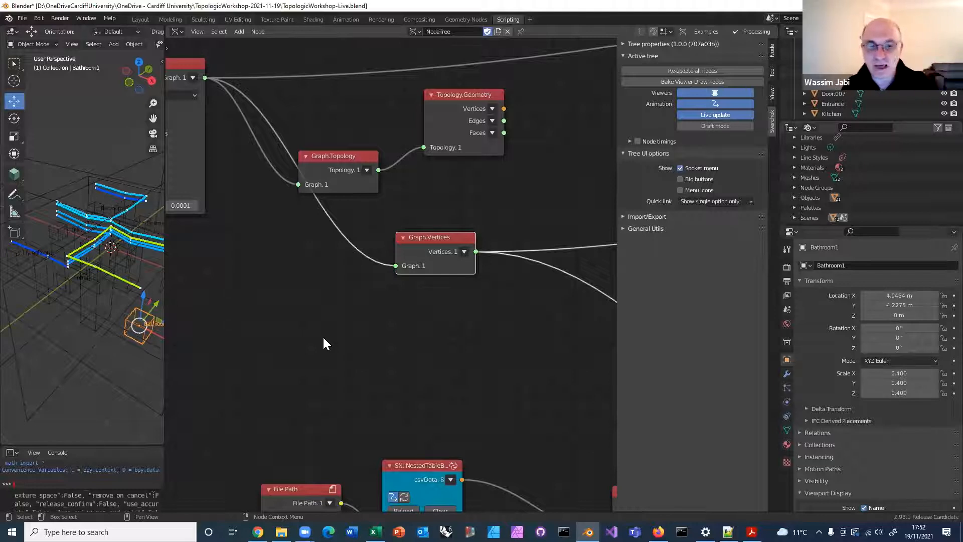
click(257, 531)
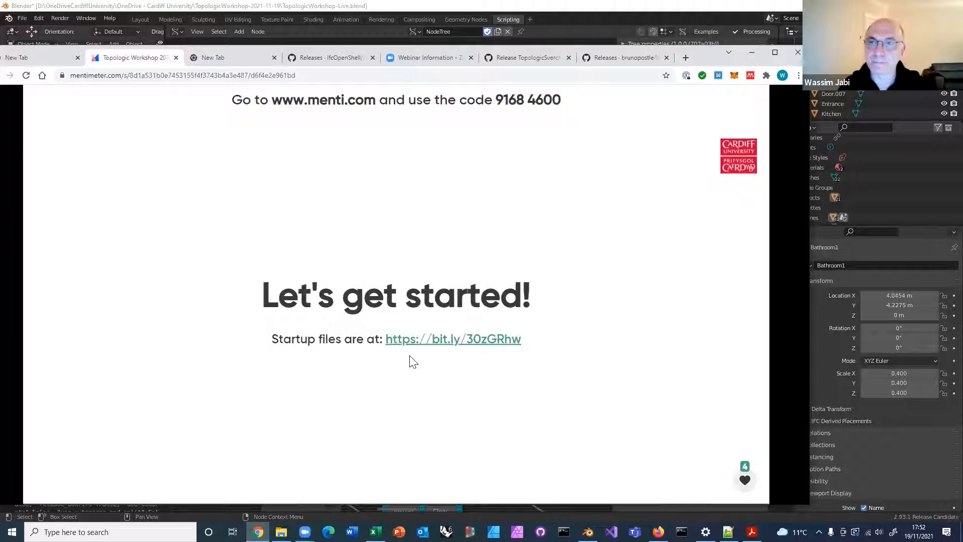
click(751, 53)
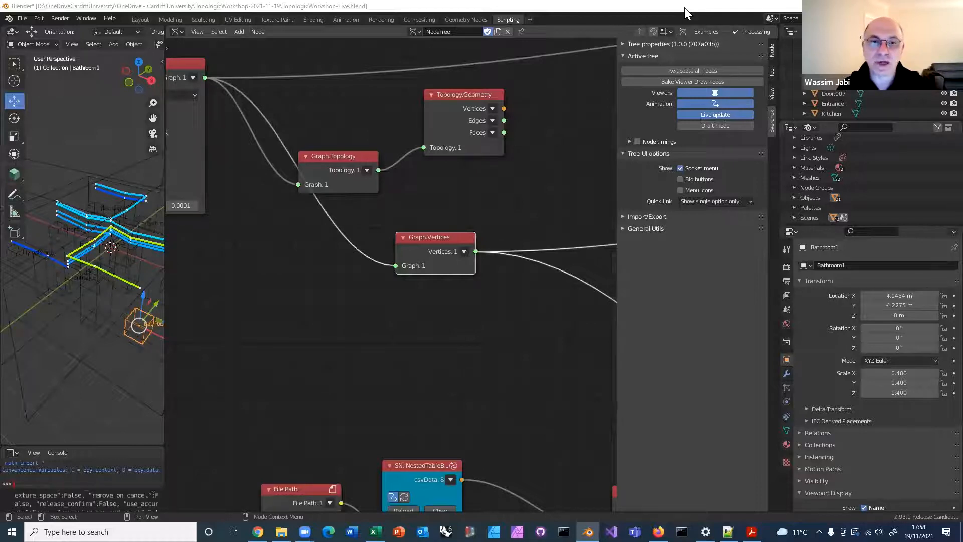
Add a Dictionary.ByKeysValues node below the Graph.Topology node
right_click(329, 345)
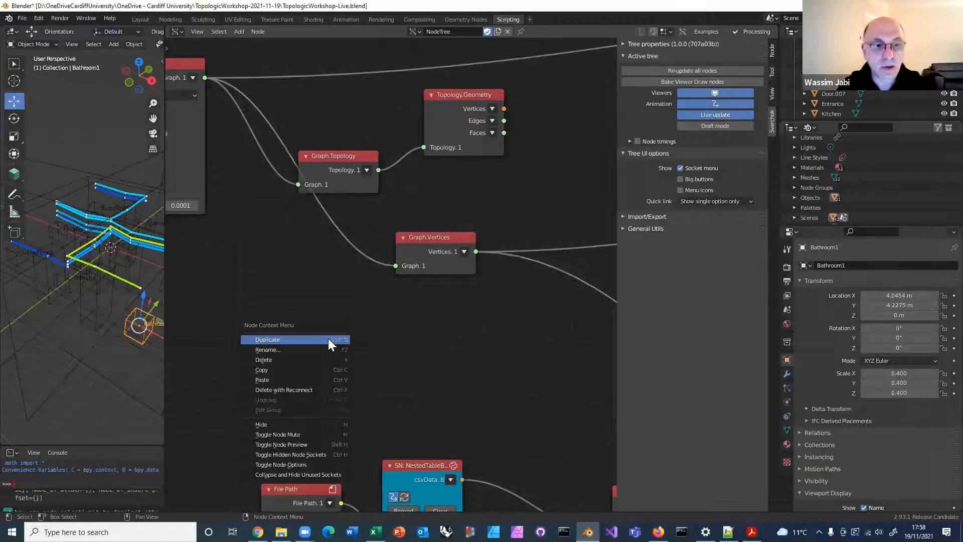
click(336, 278)
key(alt+space)
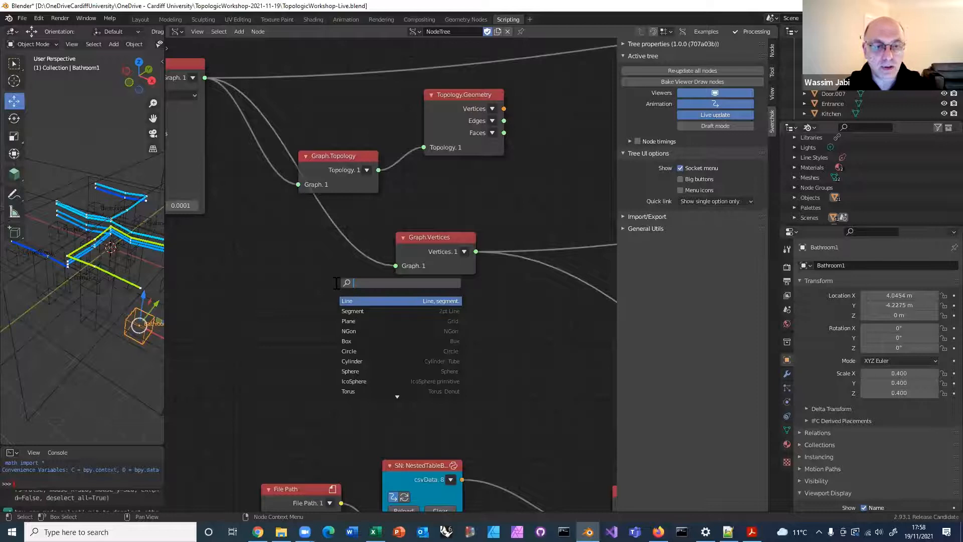
text(bykeys)
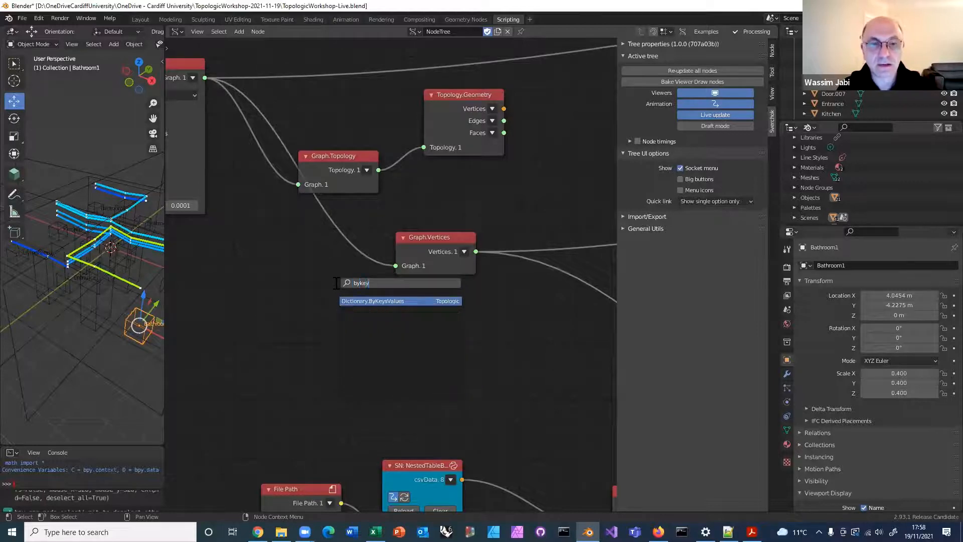
click(355, 300)
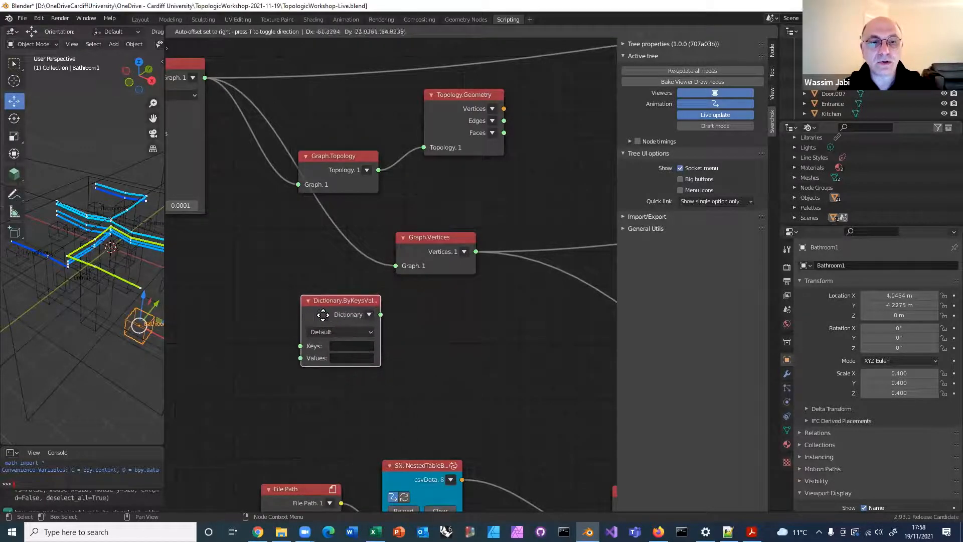
click(295, 356)
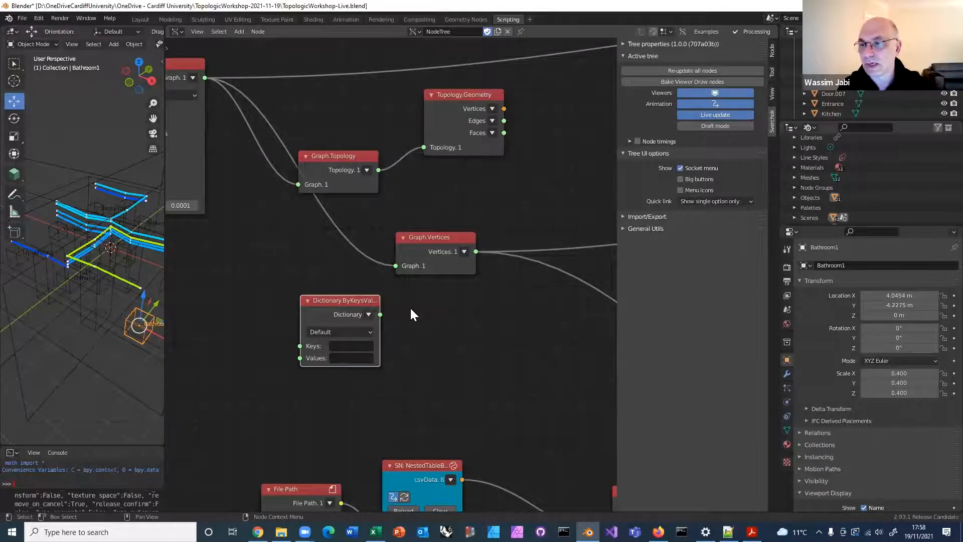
Browse the Topologic node categories and examine the available EnergyModel nodes
click(238, 31)
mouse_move(295, 410)
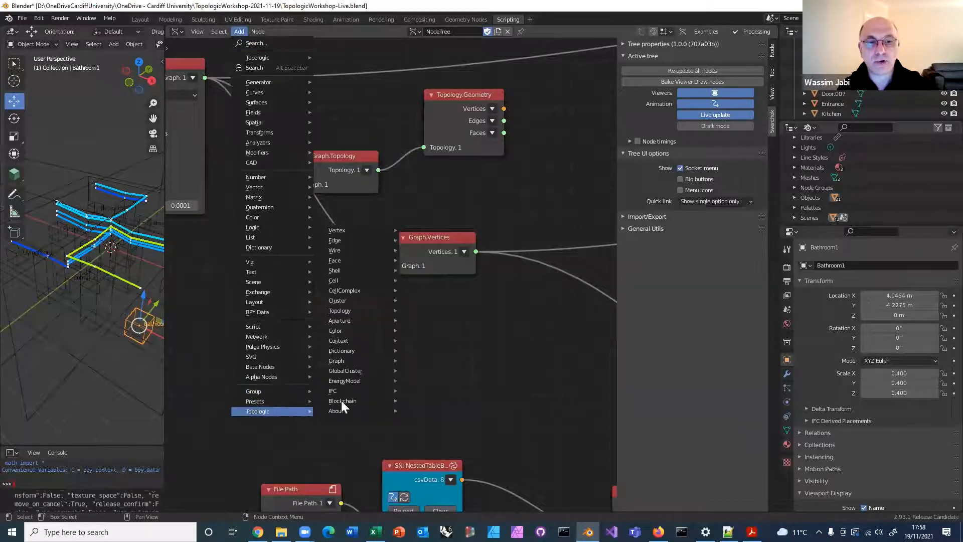
mouse_move(348, 383)
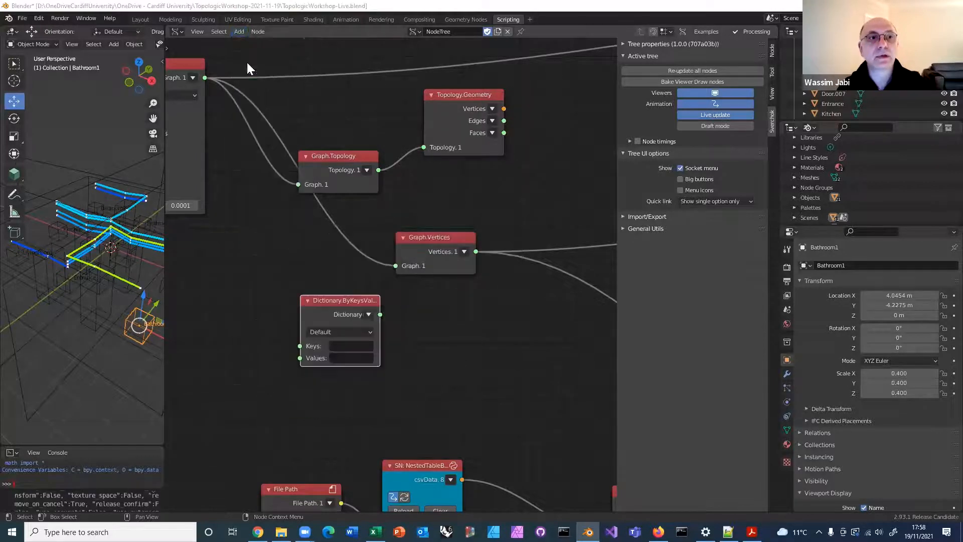
click(238, 31)
mouse_move(276, 406)
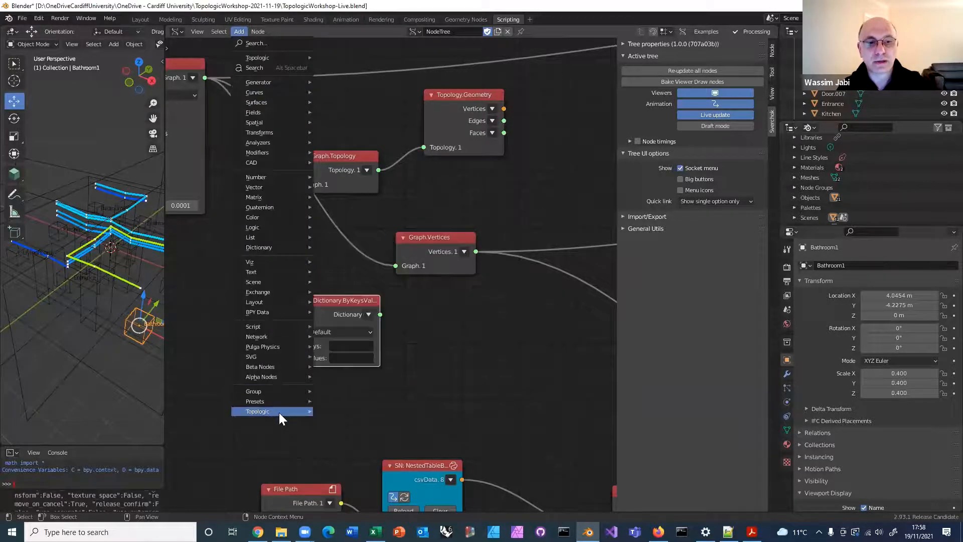
mouse_move(351, 382)
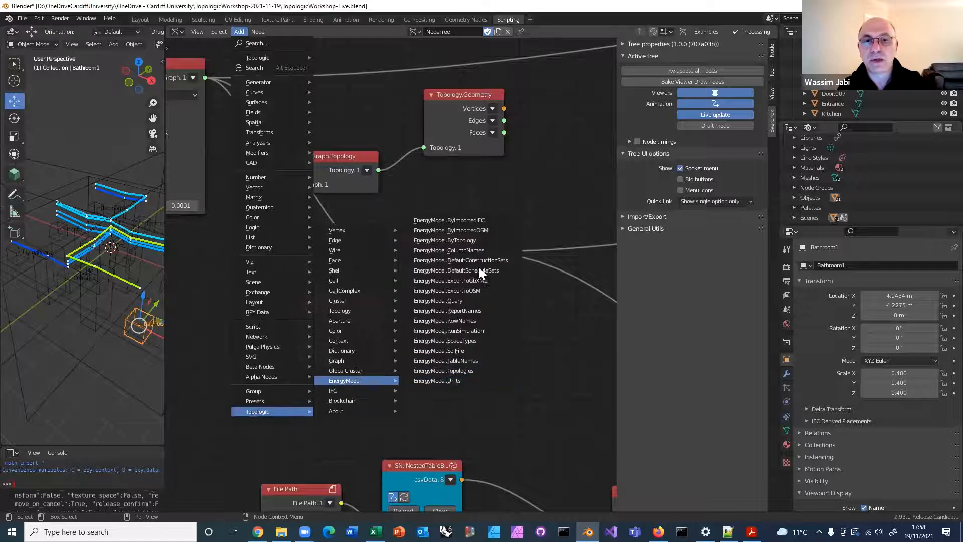